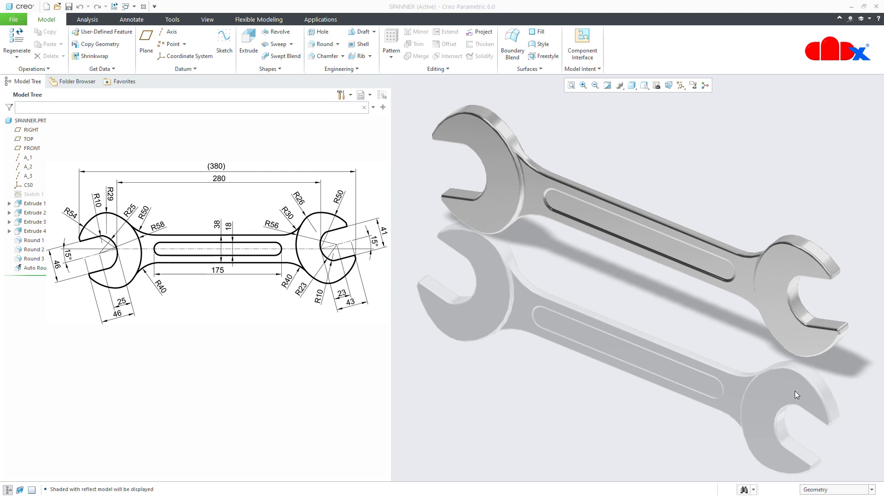
# - Display the finished spanner model in Shading With Edges and return it to the default orientation
pyautogui.moveTo(651, 293)
pyautogui.mouseDown(button='middle')
pyautogui.moveTo(663, 247)
pyautogui.moveTo(661, 255)
pyautogui.moveTo(650, 217)
pyautogui.mouseUp(button='middle')
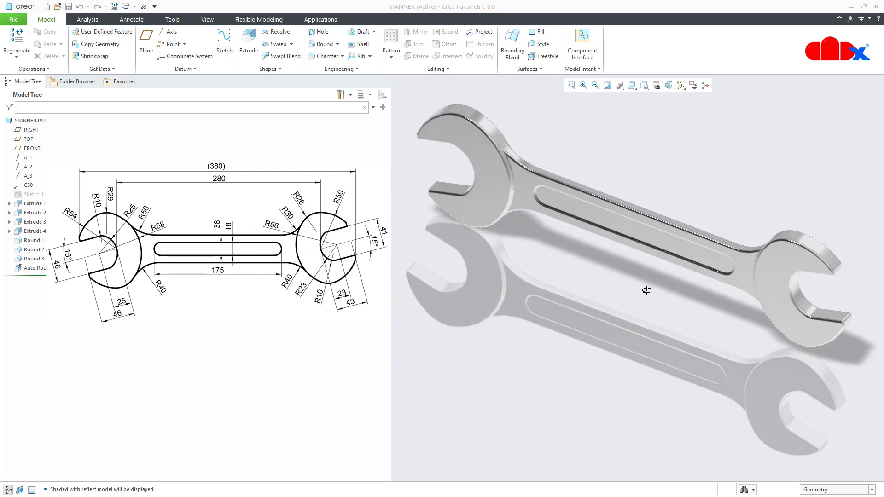
pyautogui.click(632, 86)
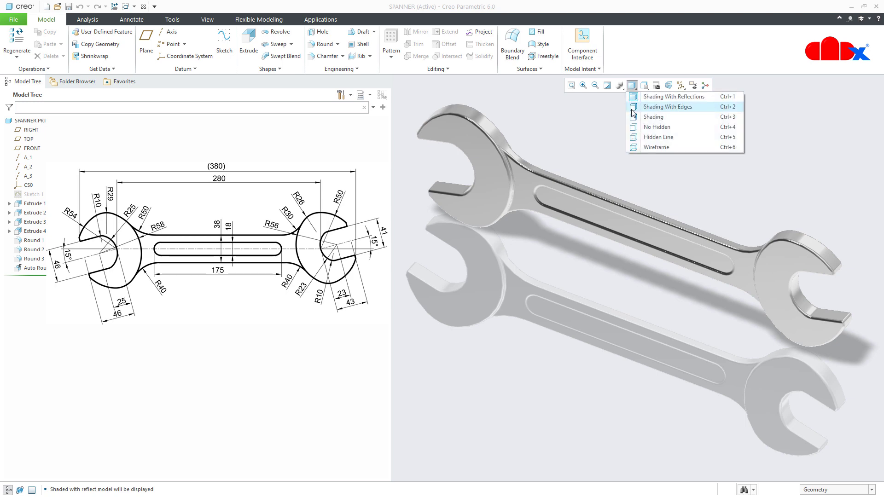
pyautogui.click(633, 112)
pyautogui.moveTo(661, 286)
pyautogui.mouseDown(button='middle')
pyautogui.moveTo(689, 233)
pyautogui.moveTo(686, 250)
pyautogui.moveTo(617, 290)
pyautogui.moveTo(575, 298)
pyautogui.moveTo(649, 298)
pyautogui.mouseUp(button='middle')
pyautogui.hotkey('ctrl', 'd')
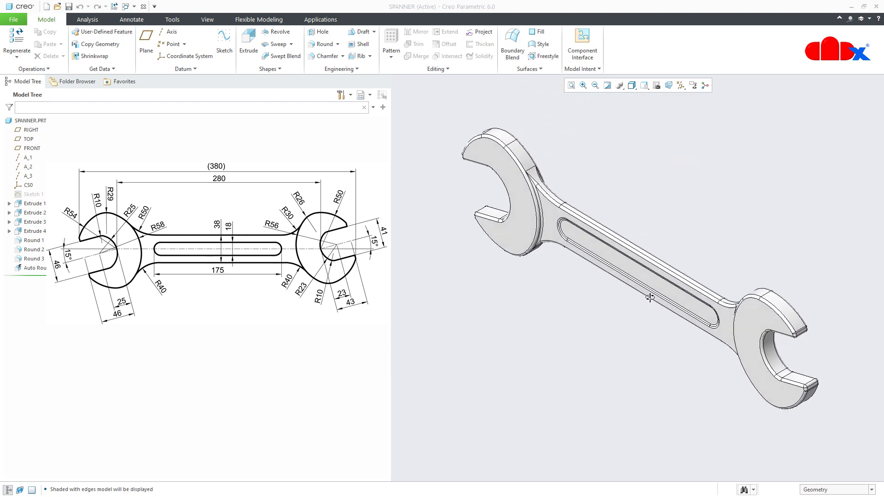
pyautogui.click(823, 491)
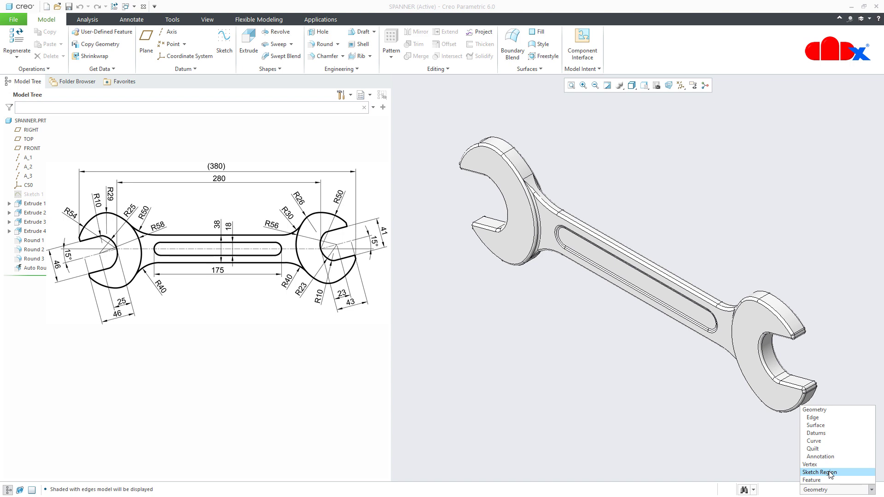
pyautogui.click(689, 436)
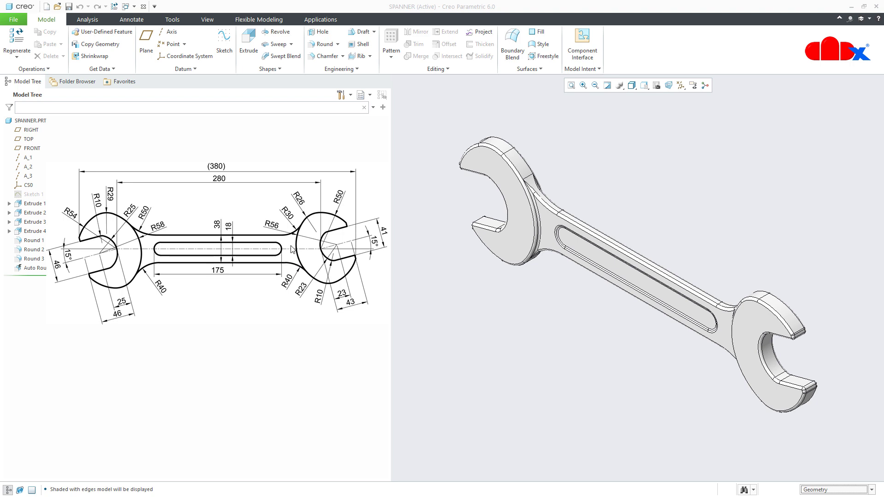
# - Create a new solid part named prt0001 from the default template
pyautogui.click(47, 7)
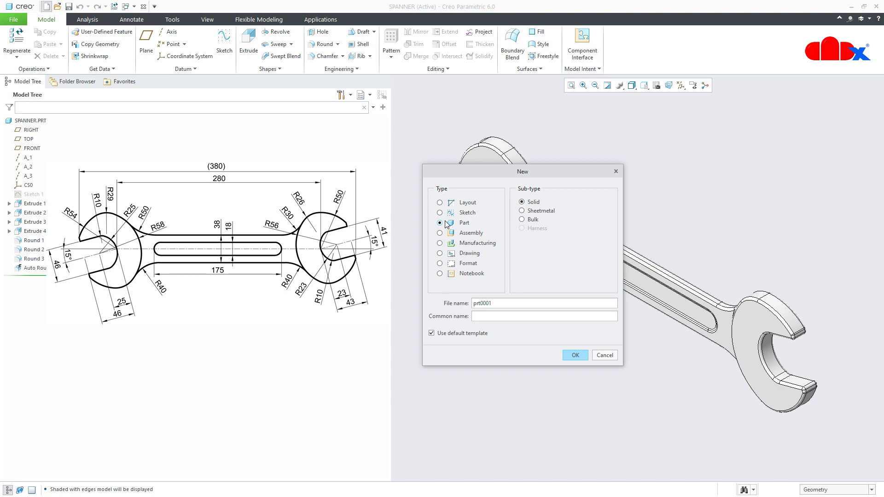
pyautogui.doubleClick(506, 304)
pyautogui.click(574, 354)
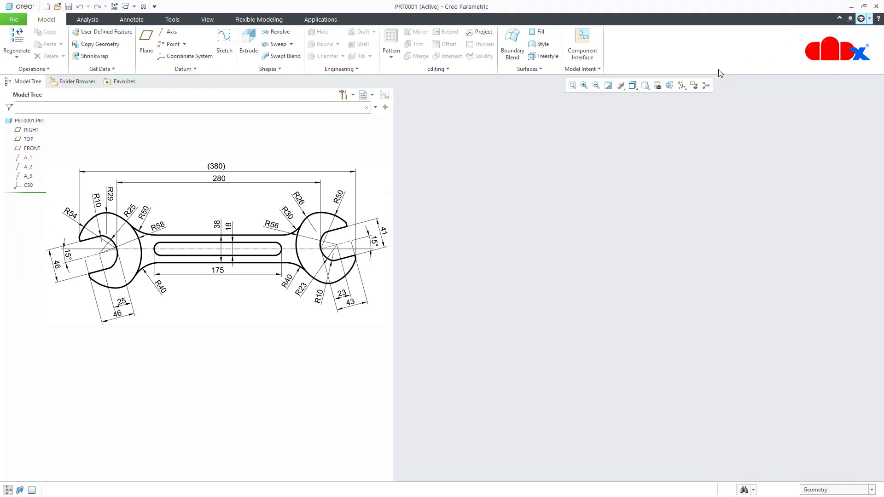
# - Turn on the display of all datum axes, points, coordinate systems and planes
pyautogui.click(681, 86)
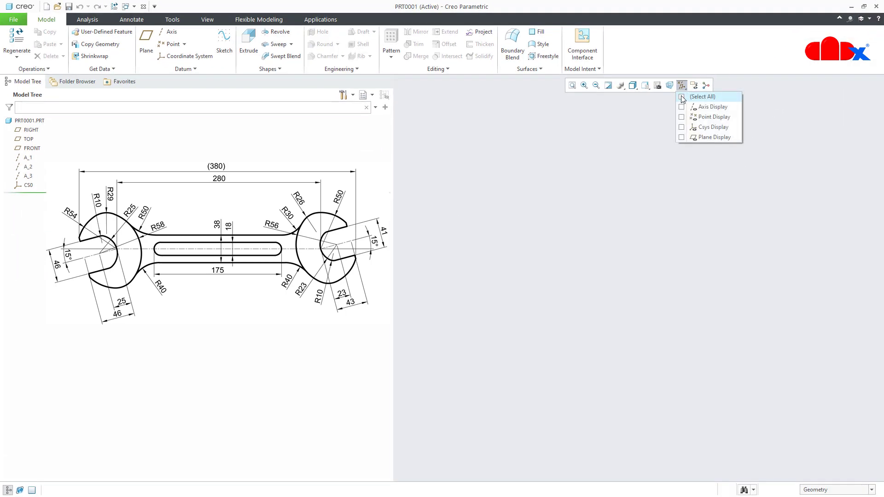
pyautogui.click(682, 97)
pyautogui.click(668, 400)
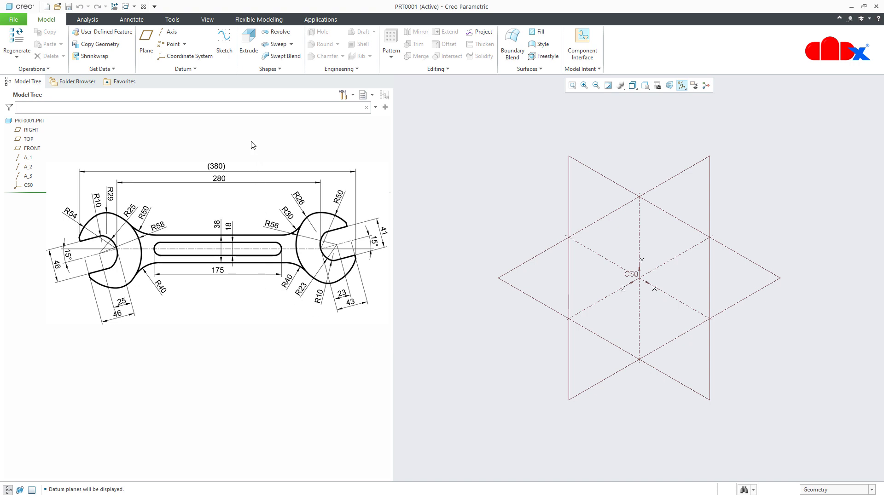
# - Start a sketch on the FRONT plane and view it face-on with all datum features hidden
pyautogui.click(224, 43)
pyautogui.click(36, 149)
pyautogui.click(832, 217)
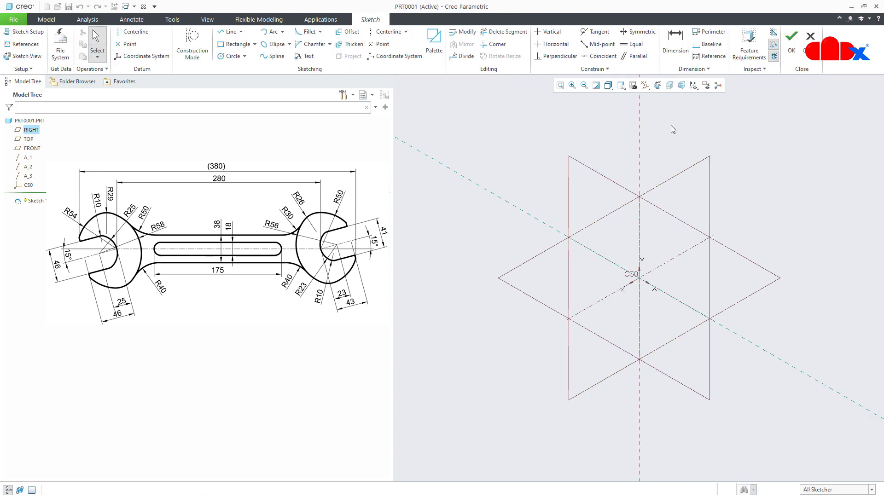
pyautogui.click(658, 84)
pyautogui.click(647, 86)
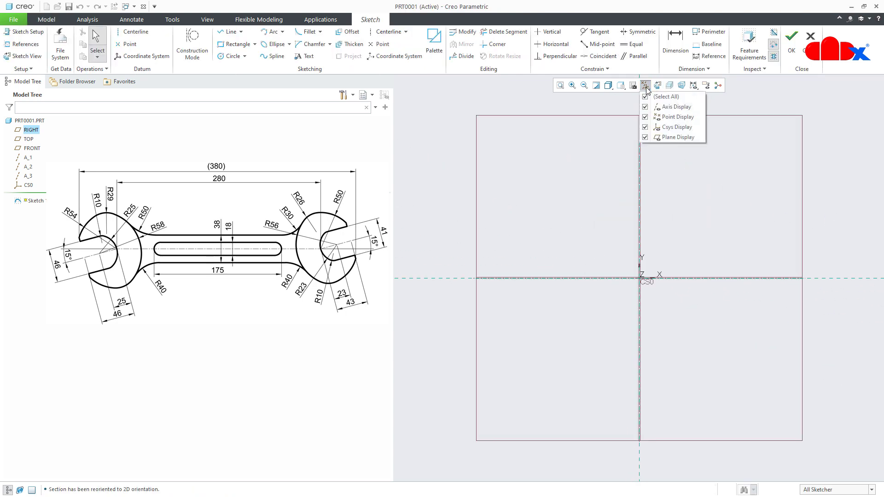
pyautogui.click(645, 97)
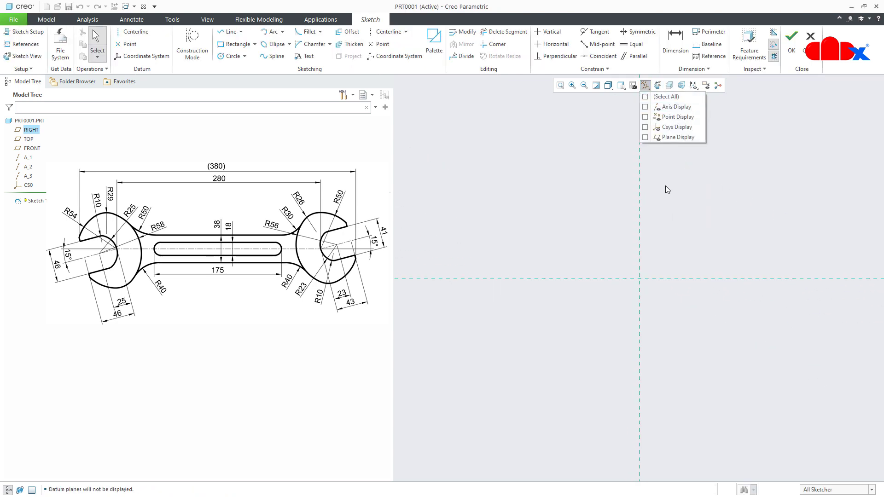
# - Draw a horizontal and a vertical centerline along the sketch references through the origin
pyautogui.rightClick(678, 239)
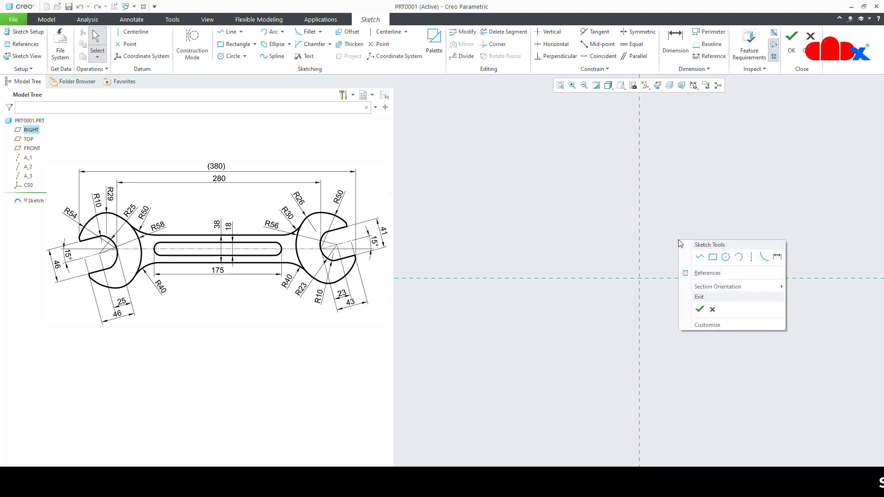
pyautogui.click(752, 256)
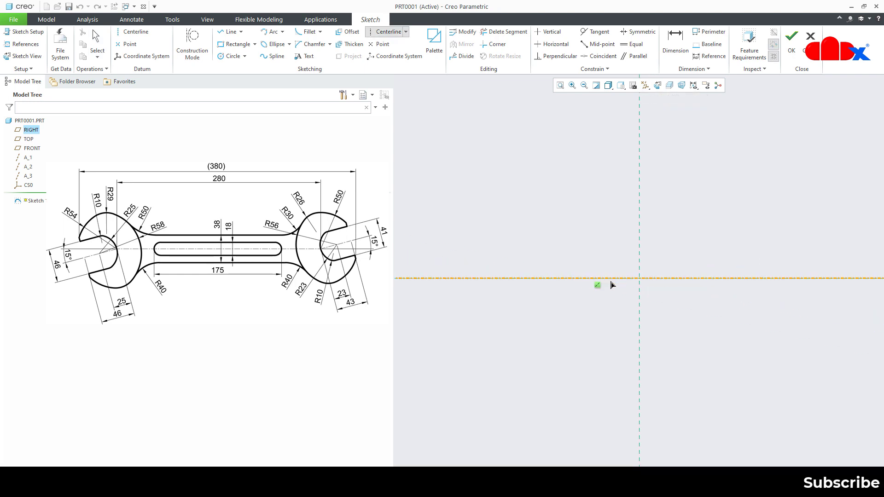
pyautogui.click(628, 278)
pyautogui.click(639, 249)
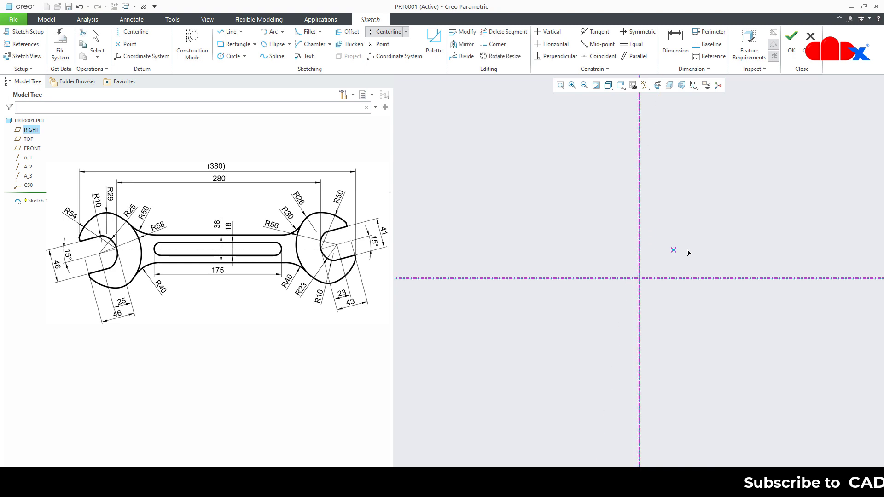
pyautogui.middleClick(688, 251)
# - Place a sketch point on the horizontal centerline about 122 mm left of the origin and mirror it about the vertical centerline
pyautogui.click(380, 45)
pyautogui.click(561, 278)
pyautogui.middleClick(566, 242)
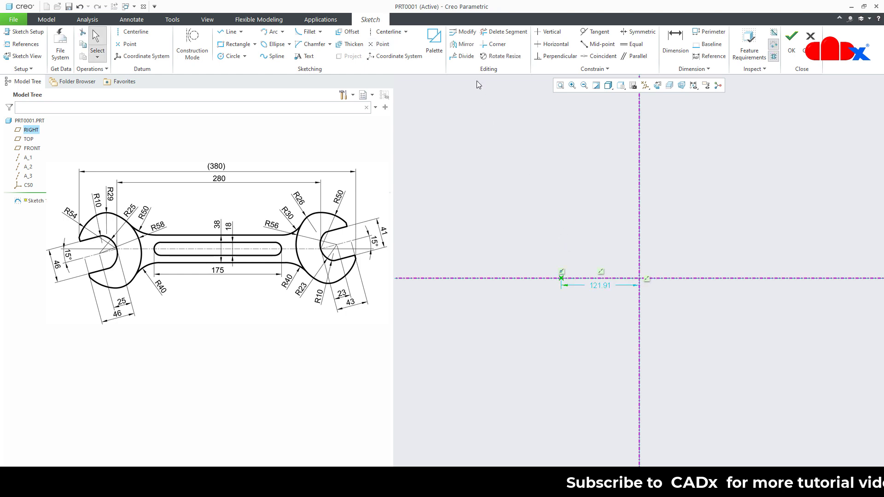
pyautogui.click(463, 45)
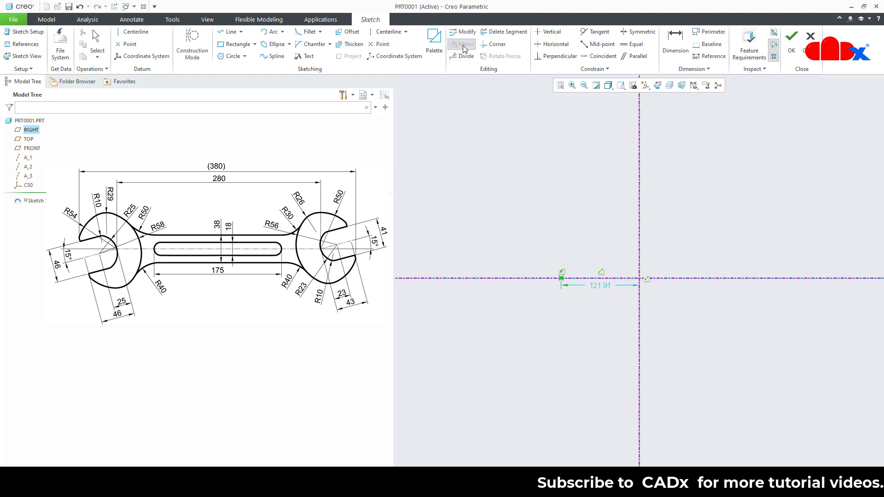
pyautogui.click(639, 150)
# - Dimension the horizontal distance between the two sketch points as 280 mm
pyautogui.rightClick(689, 203)
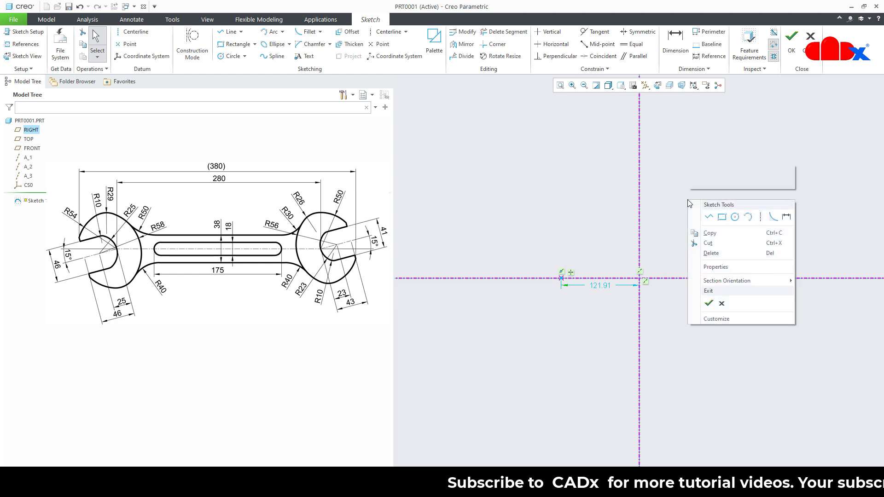
pyautogui.click(786, 217)
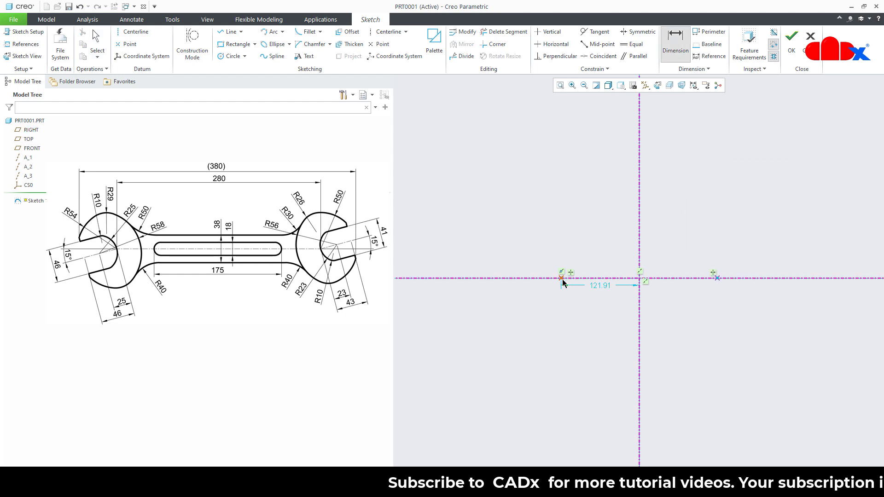
pyautogui.middleClick(654, 209)
pyautogui.write('280')
pyautogui.press('Return')
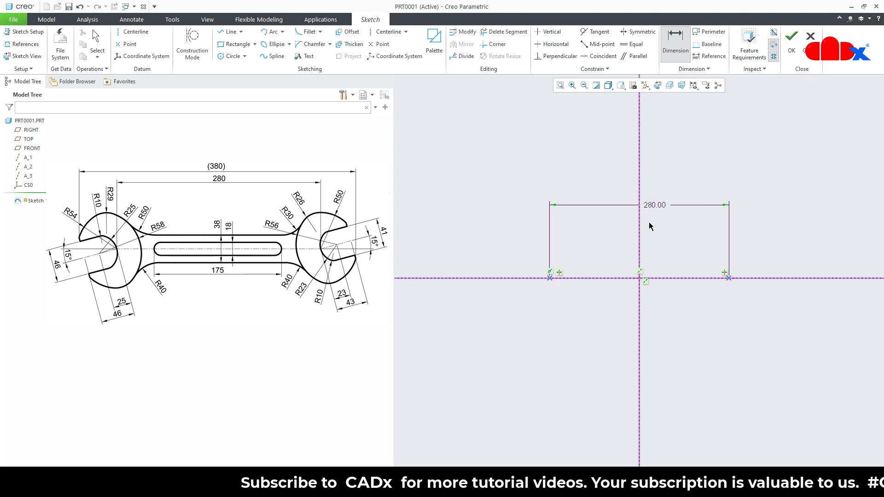
# - Draw an inclined centerline through each sketch point, both rising to the right, the left one at about 14° to the horizontal
pyautogui.rightClick(582, 323)
pyautogui.click(654, 337)
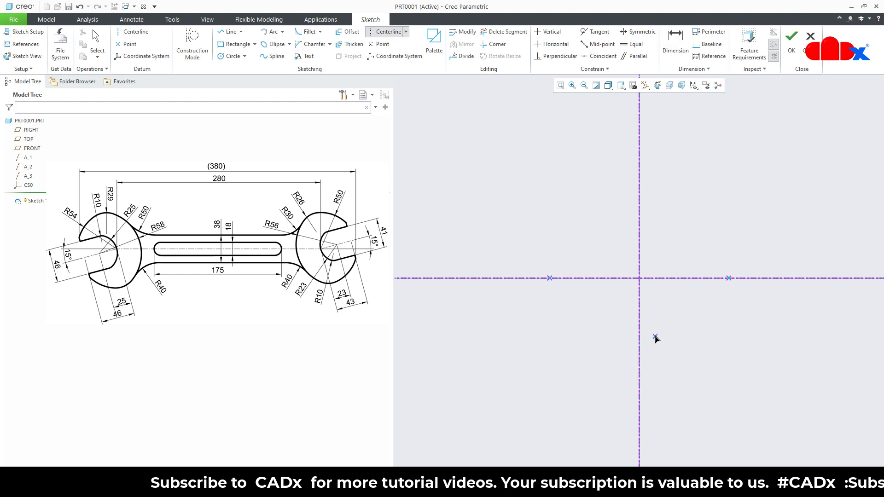
pyautogui.click(550, 279)
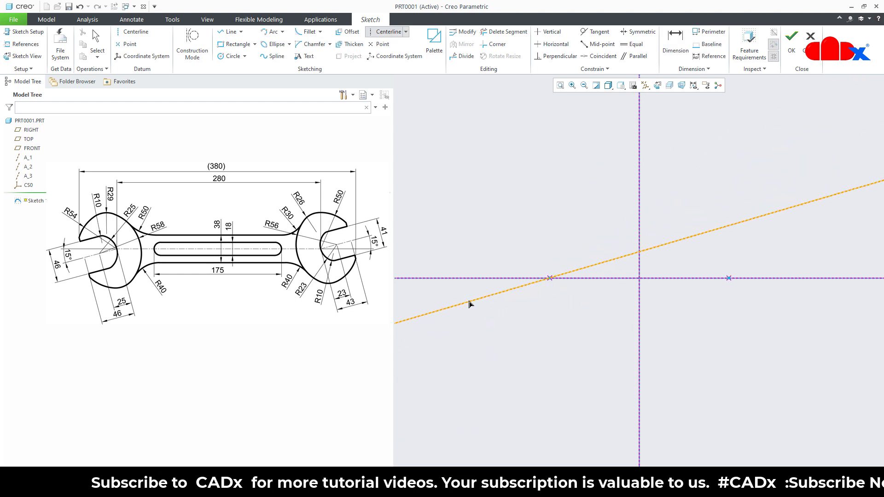
pyautogui.click(467, 299)
pyautogui.click(728, 278)
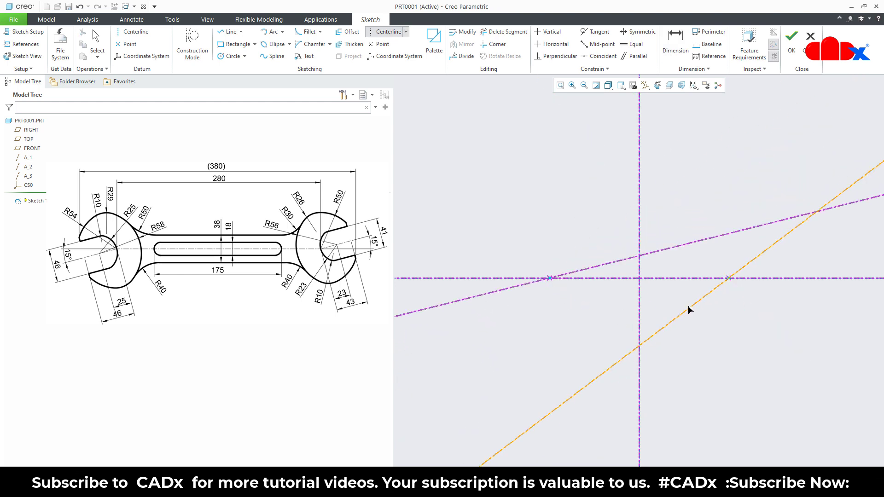
pyautogui.click(619, 323)
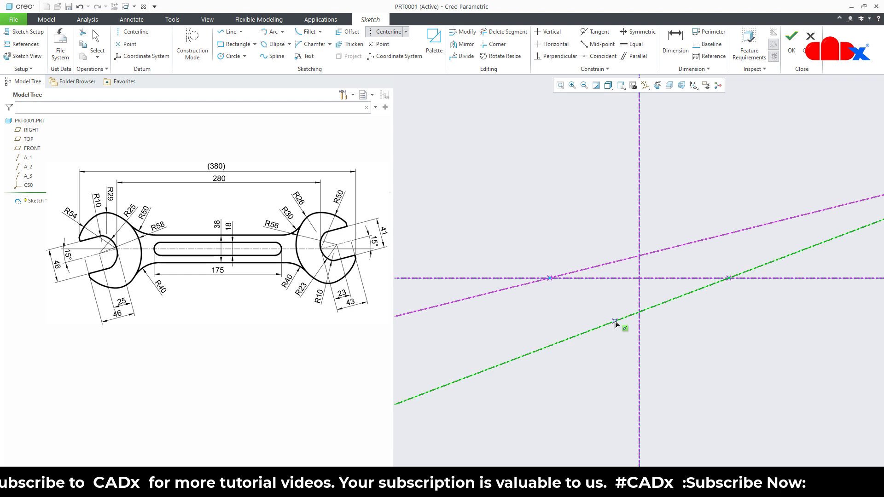
pyautogui.middleClick(599, 347)
# - Constrain the two inclined centerlines to be parallel
pyautogui.click(636, 56)
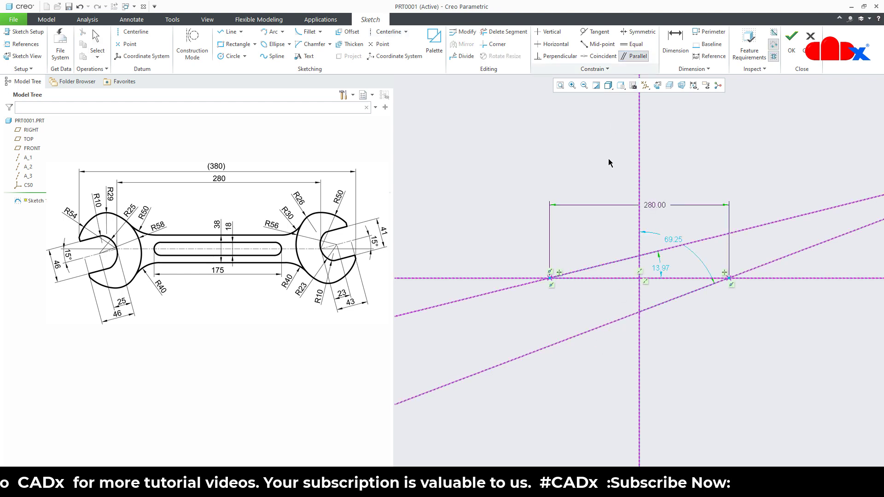
pyautogui.click(605, 266)
pyautogui.click(615, 322)
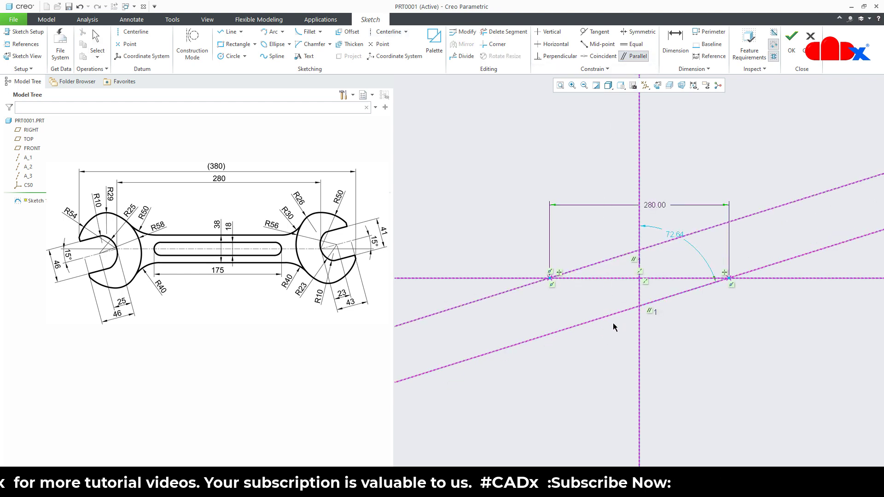
# - Dimension the angle between the horizontal centerline and the left point's inclined centerline as 15°
pyautogui.rightClick(599, 342)
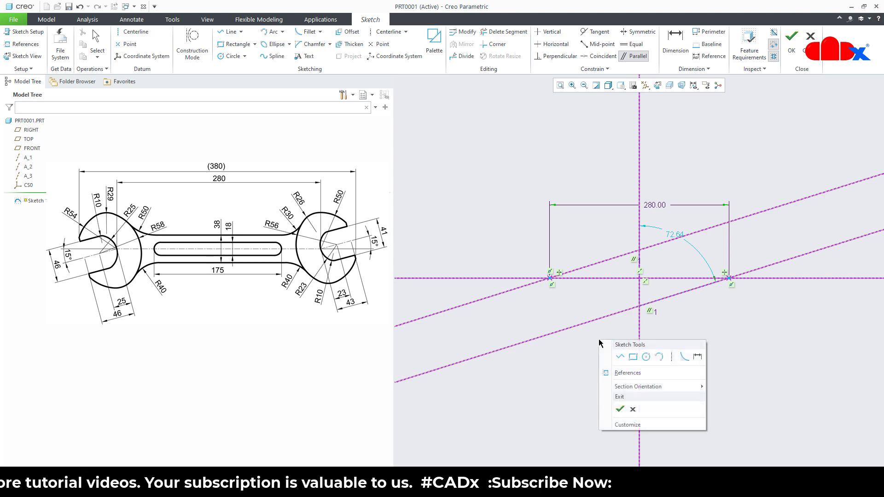
pyautogui.click(698, 356)
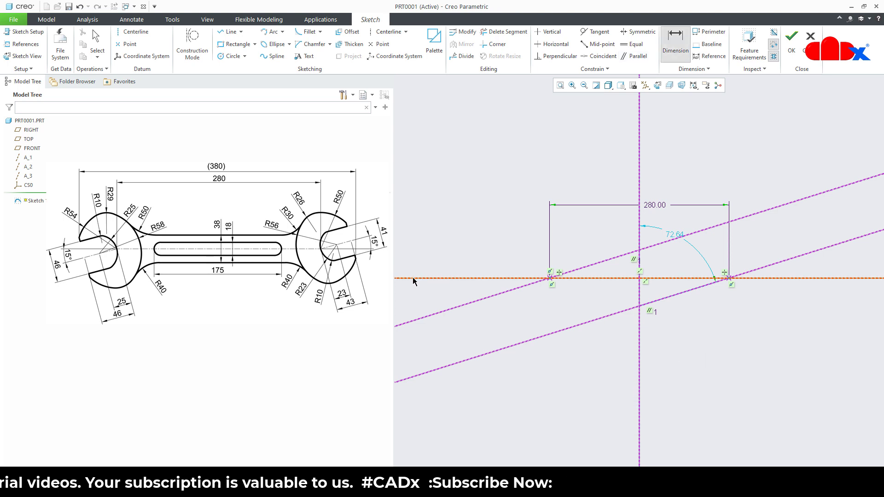
pyautogui.click(409, 325)
pyautogui.middleClick(400, 302)
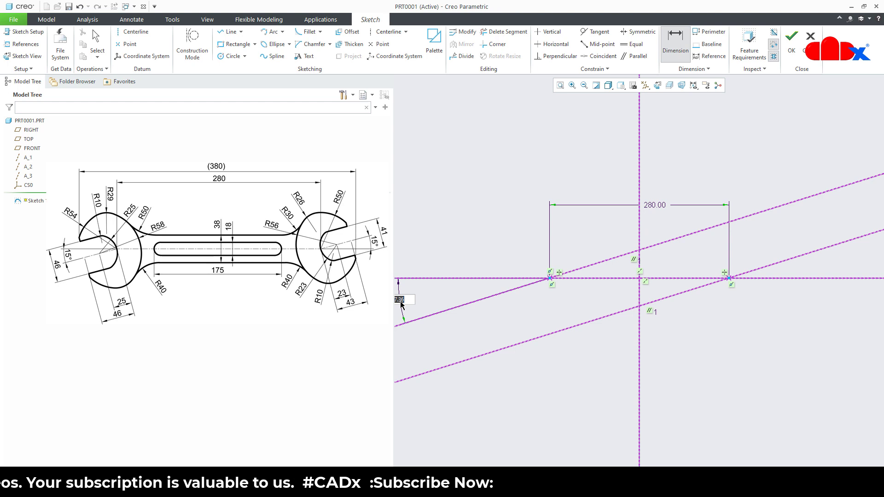
pyautogui.press('BackSpace')
pyautogui.press('Return')
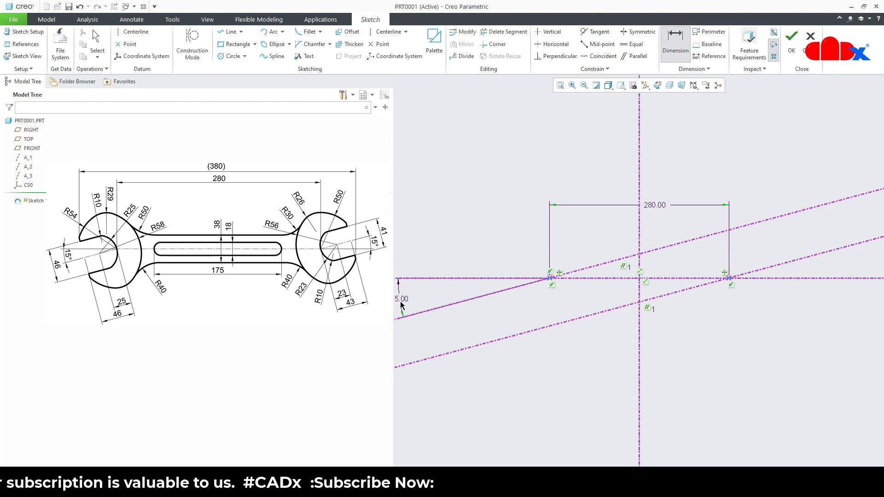
# - Sketch a circle about 317 mm in diameter centred on the left sketch point
pyautogui.keyDown('shift'); pyautogui.moveTo(523, 399); pyautogui.dragTo(531, 392, button='middle'); pyautogui.keyUp('shift')
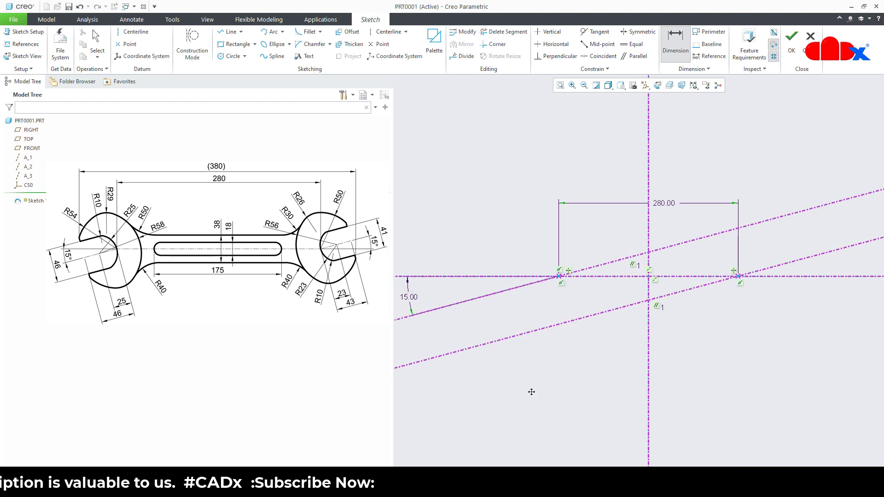
pyautogui.rightClick(532, 396)
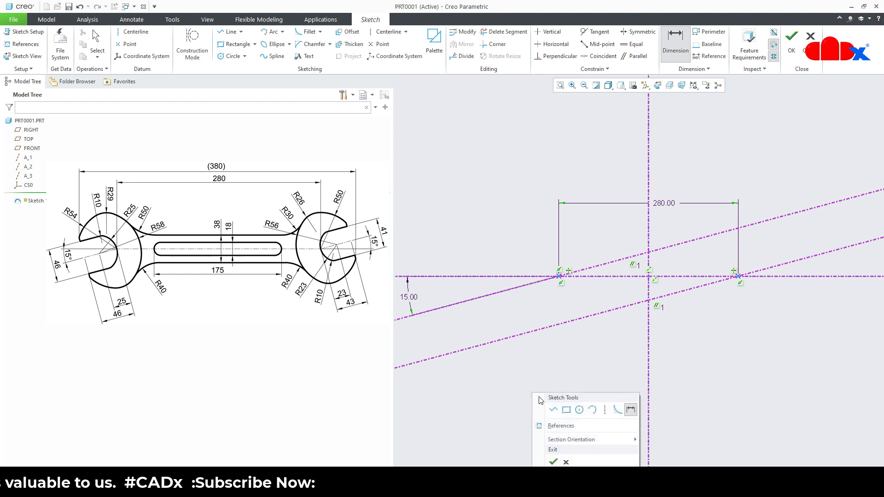
pyautogui.click(578, 410)
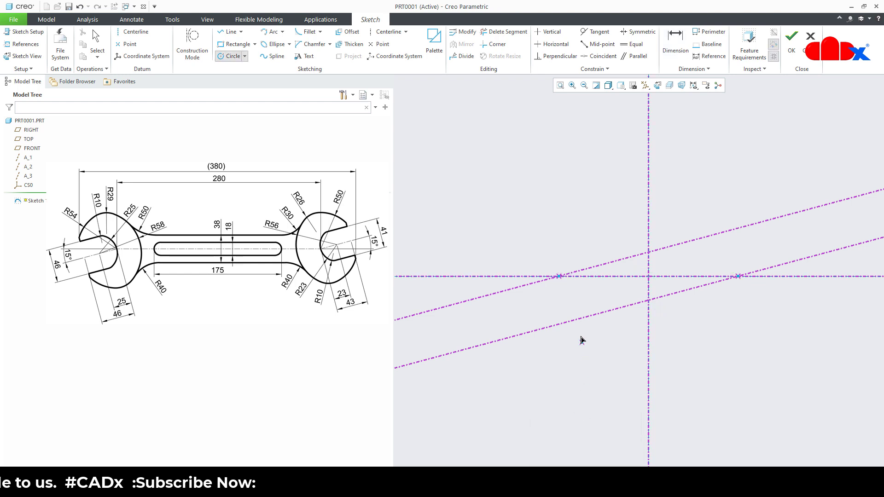
pyautogui.click(558, 276)
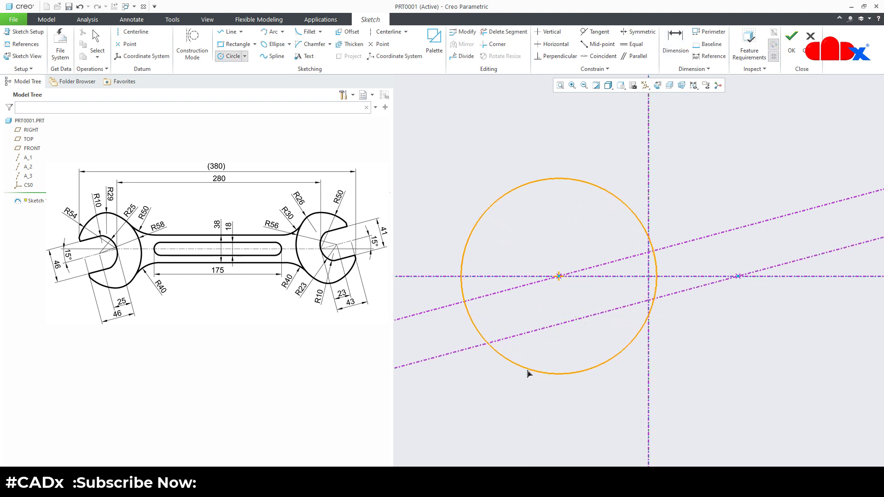
pyautogui.click(528, 372)
pyautogui.middleClick(558, 400)
# - Dimension the radius of the circle centred on the left sketch point as 54 mm
pyautogui.rightClick(557, 401)
pyautogui.click(654, 290)
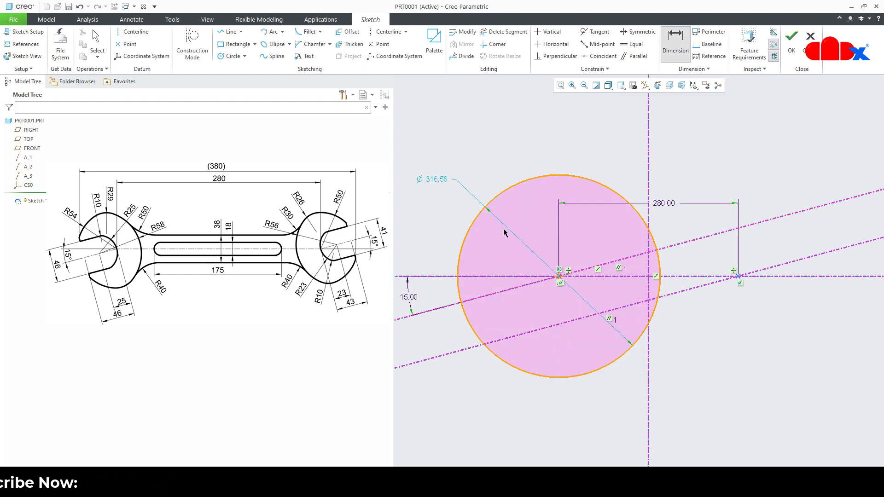
pyautogui.click(477, 216)
pyautogui.middleClick(447, 202)
pyautogui.write('54')
pyautogui.press('Return')
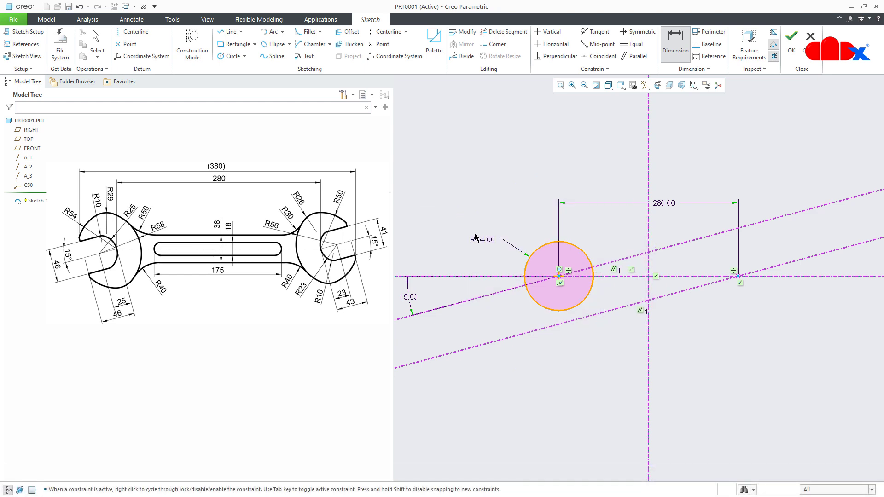
pyautogui.middleClick(553, 363)
# - Sketch a second circle about 104 mm in radius, centred on the inclined centerline to the left of the left sketch point
pyautogui.rightClick(553, 363)
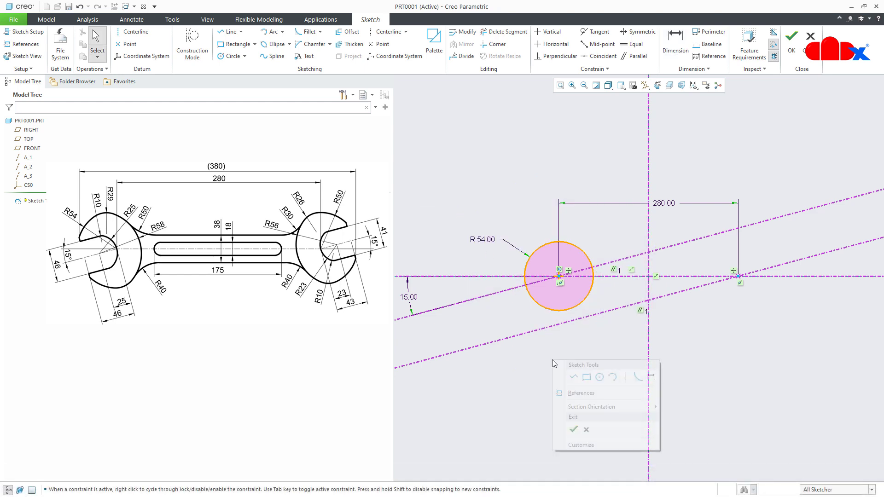
pyautogui.click(599, 379)
pyautogui.scroll(-5, 591, 286)
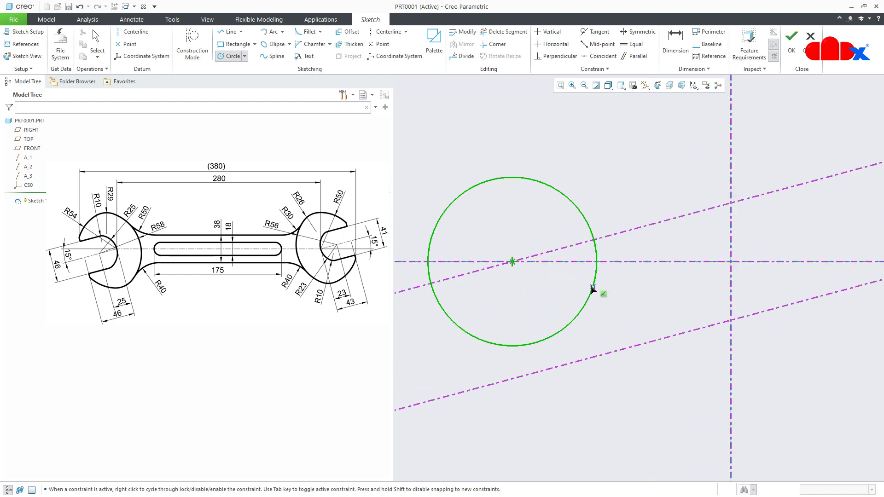
pyautogui.click(457, 282)
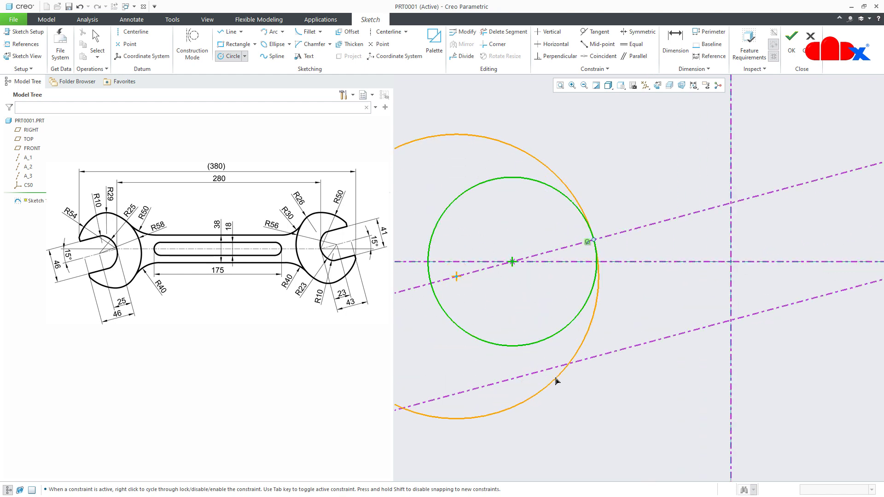
pyautogui.click(663, 413)
pyautogui.middleClick(664, 414)
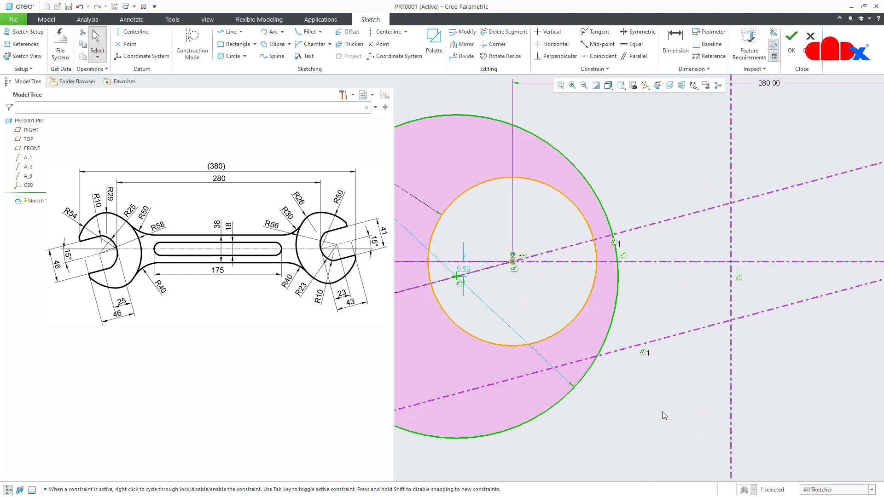
# - Dimension the radius of the second, larger circle as 58 mm
pyautogui.rightClick(662, 412)
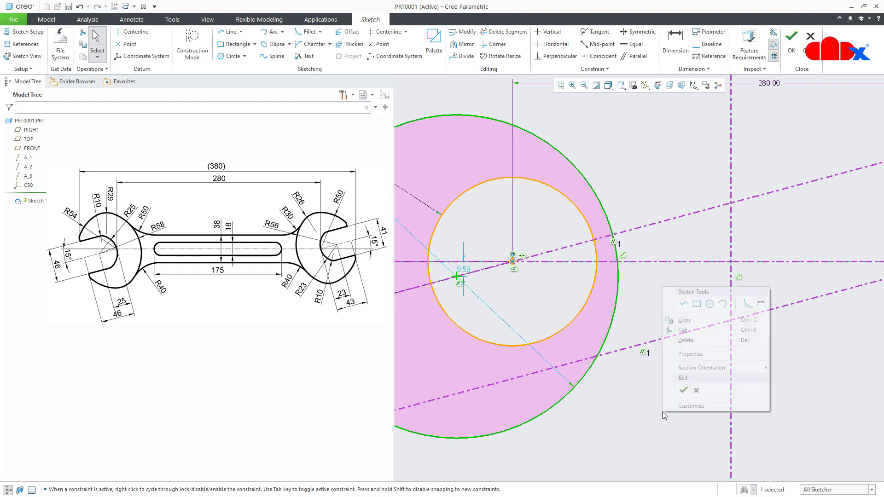
pyautogui.click(762, 305)
pyautogui.click(604, 350)
pyautogui.middleClick(638, 380)
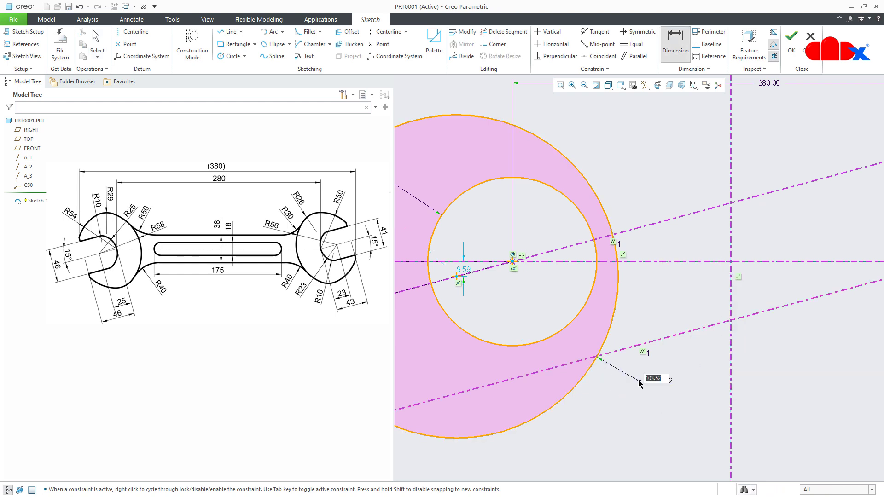
pyautogui.write('58')
pyautogui.press('Return')
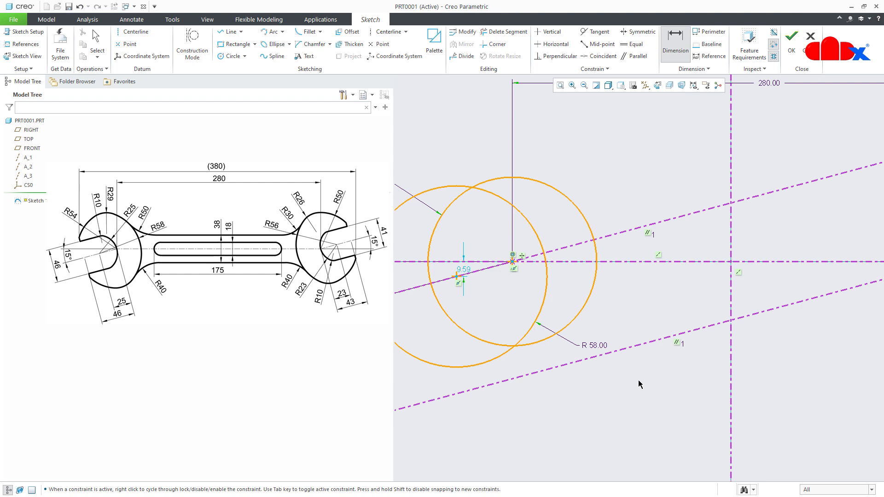
# - Sketch a smaller circle concentric with the 58 mm radius circle
pyautogui.rightClick(638, 380)
pyautogui.click(686, 398)
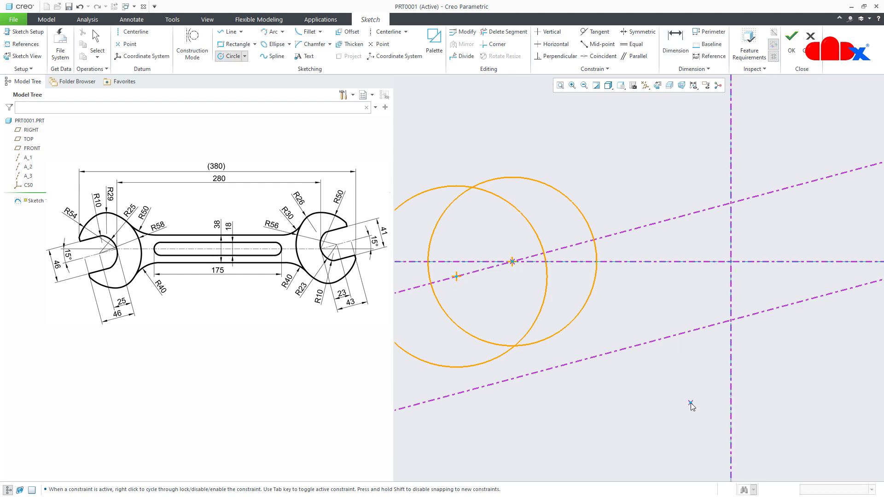
pyautogui.click(456, 276)
pyautogui.click(485, 313)
pyautogui.click(528, 361)
pyautogui.middleClick(557, 391)
# - Dimension the radius of the small inner circle as 25 mm
pyautogui.rightClick(557, 391)
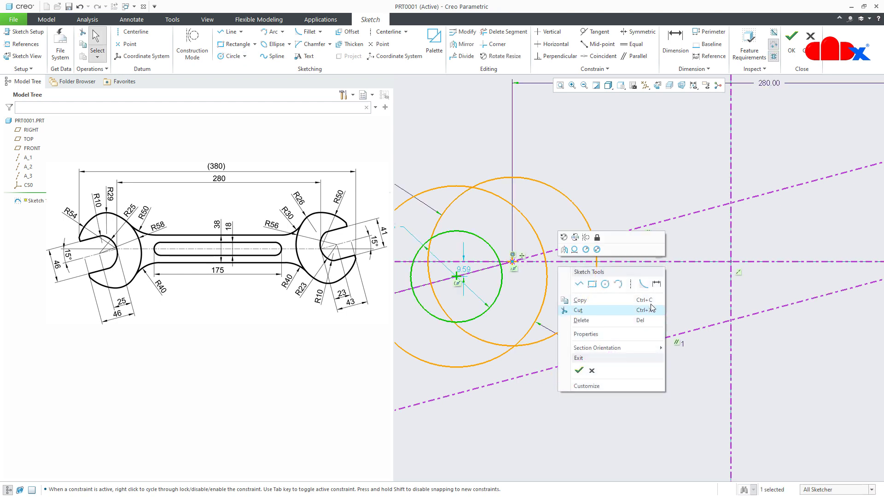
pyautogui.click(656, 283)
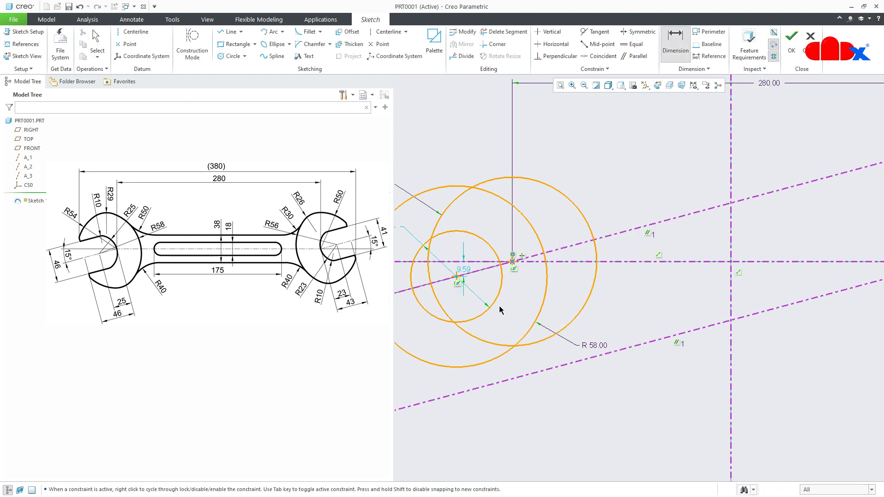
pyautogui.middleClick(566, 359)
pyautogui.write('25')
pyautogui.press('Return')
pyautogui.moveTo(557, 385); pyautogui.dragTo(627, 385, button='middle')
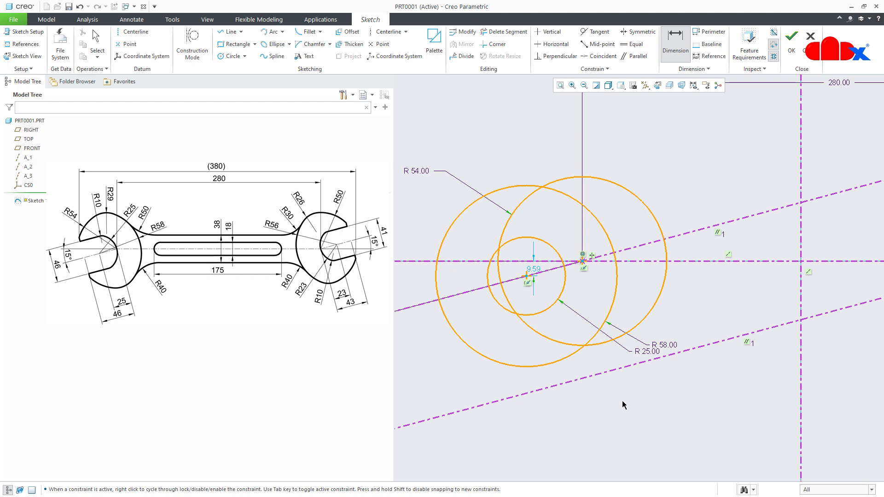
pyautogui.middleClick(623, 405)
# - Dimension the distance along the inclined centerline between the small circle's centre and the left sketch point as 25 mm
pyautogui.rightClick(623, 405)
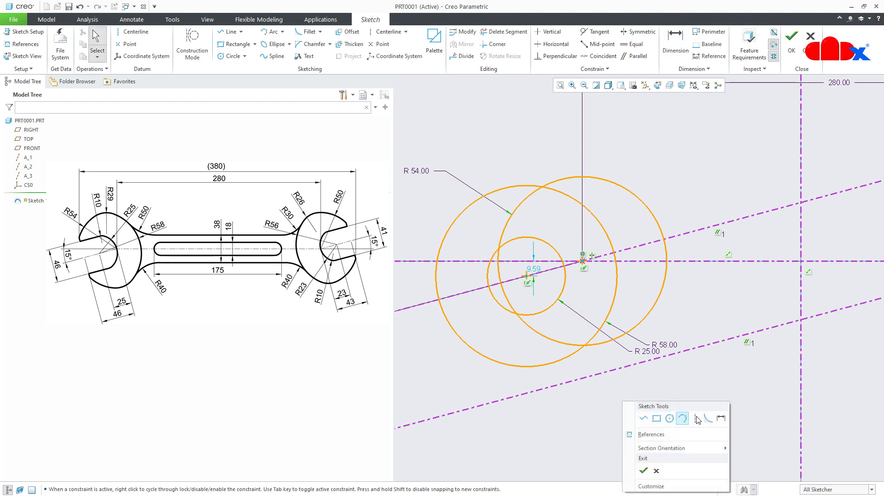
pyautogui.click(719, 420)
pyautogui.click(527, 277)
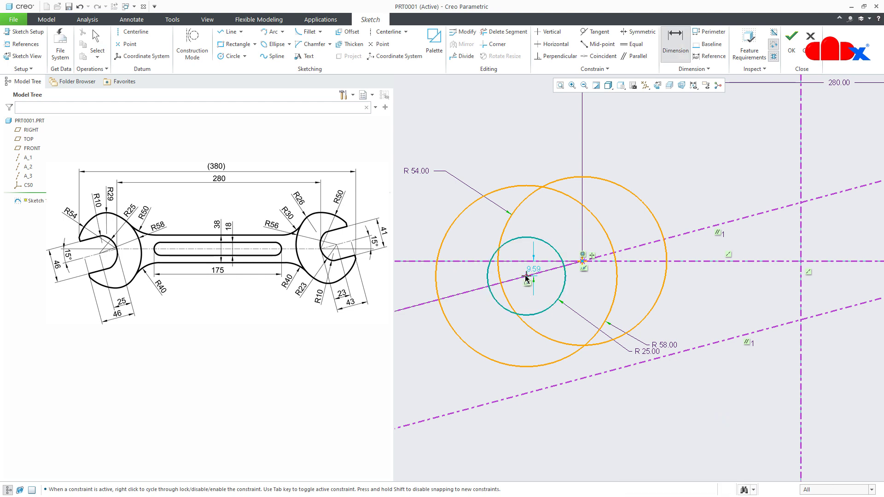
pyautogui.scroll(-5, 565, 276)
pyautogui.middleClick(556, 273)
pyautogui.write('2')
pyautogui.press('Return')
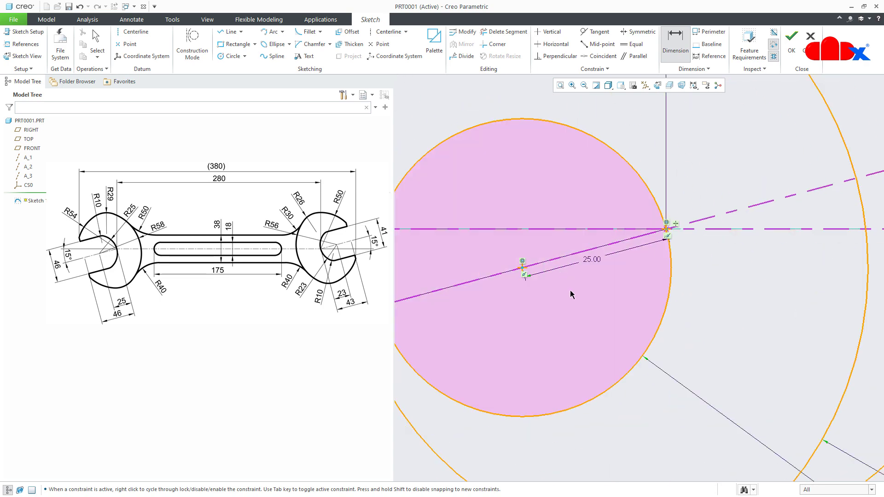
pyautogui.scroll(4, 571, 291)
pyautogui.middleClick(604, 376)
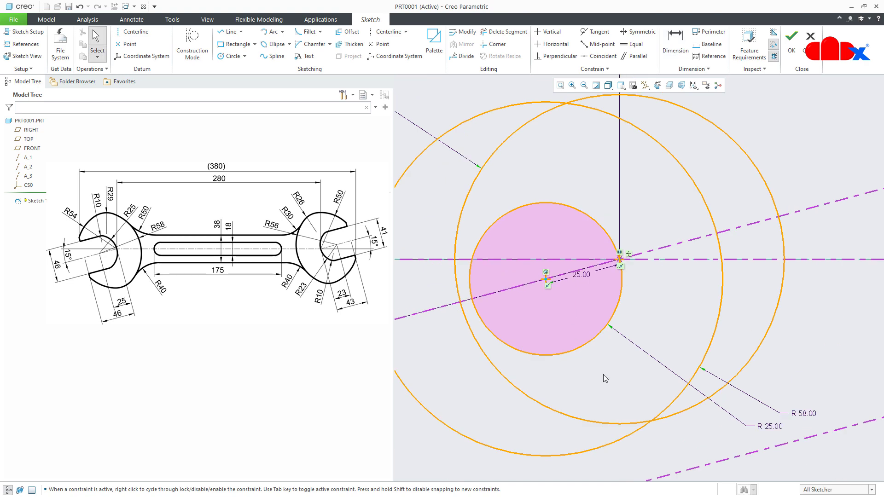
# - Trim the non-overlapping outer portions of the two large circles, leaving their shared lens-shaped outline around the small circle
pyautogui.scroll(3, 603, 375)
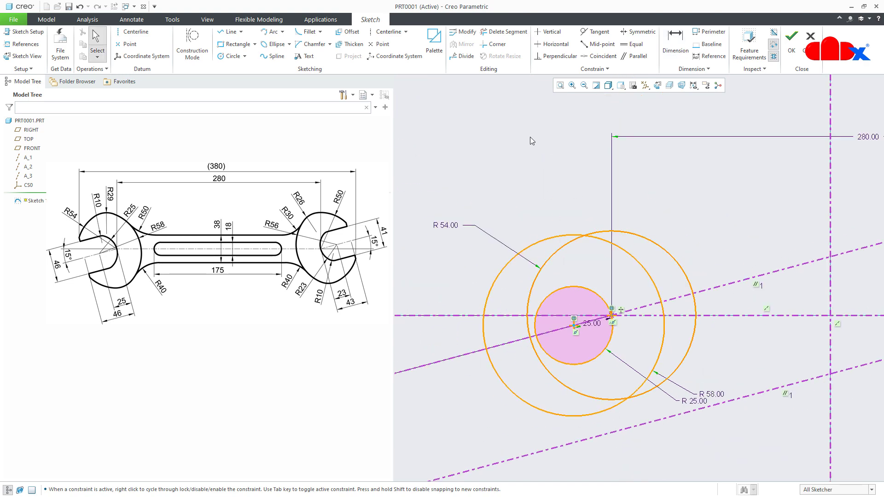
pyautogui.click(505, 32)
pyautogui.moveTo(648, 216)
pyautogui.mouseDown()
pyautogui.moveTo(668, 269)
pyautogui.moveTo(702, 306)
pyautogui.moveTo(707, 323)
pyautogui.moveTo(689, 359)
pyautogui.mouseUp()
pyautogui.moveTo(532, 401)
pyautogui.mouseDown()
pyautogui.moveTo(509, 393)
pyautogui.moveTo(491, 354)
pyautogui.moveTo(480, 307)
pyautogui.moveTo(501, 291)
pyautogui.mouseUp()
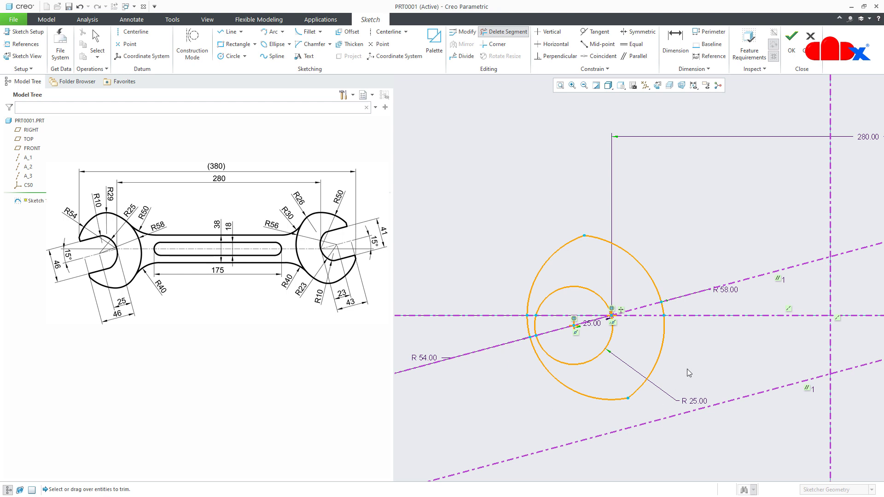
pyautogui.middleClick(672, 369)
# - Fillet the upper and lower corners where the two large arcs meet, the upper one at about 24 mm radius
pyautogui.scroll(3, 622, 342)
pyautogui.rightClick(622, 342)
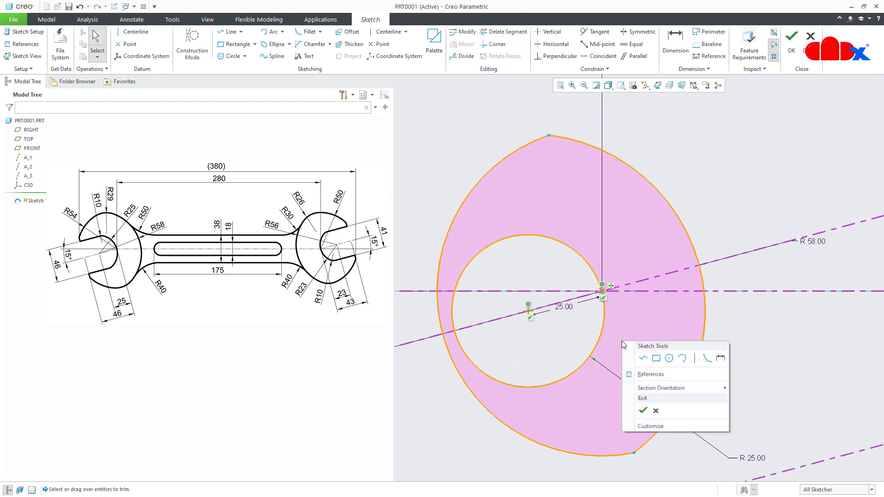
pyautogui.click(707, 359)
pyautogui.click(529, 150)
pyautogui.click(568, 139)
pyautogui.click(658, 422)
pyautogui.click(607, 456)
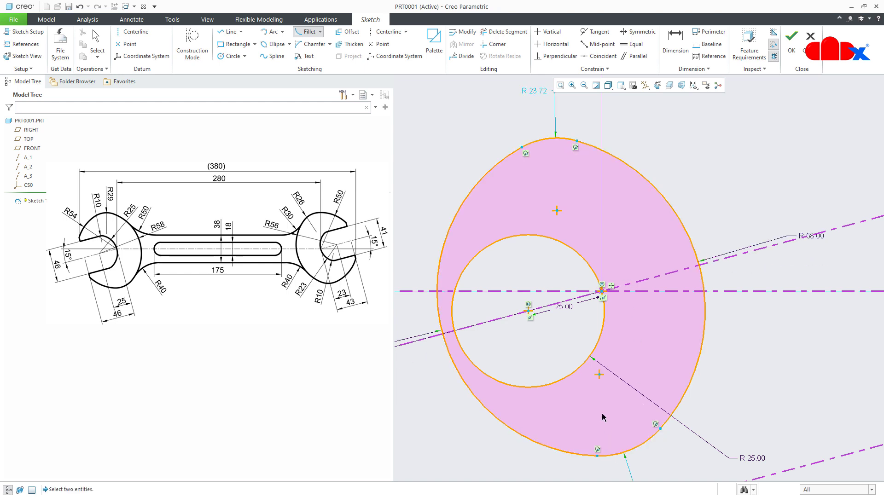
pyautogui.middleClick(602, 416)
# - Constrain the two corner fillets to equal radii and set their radius to 29 mm
pyautogui.rightClick(601, 413)
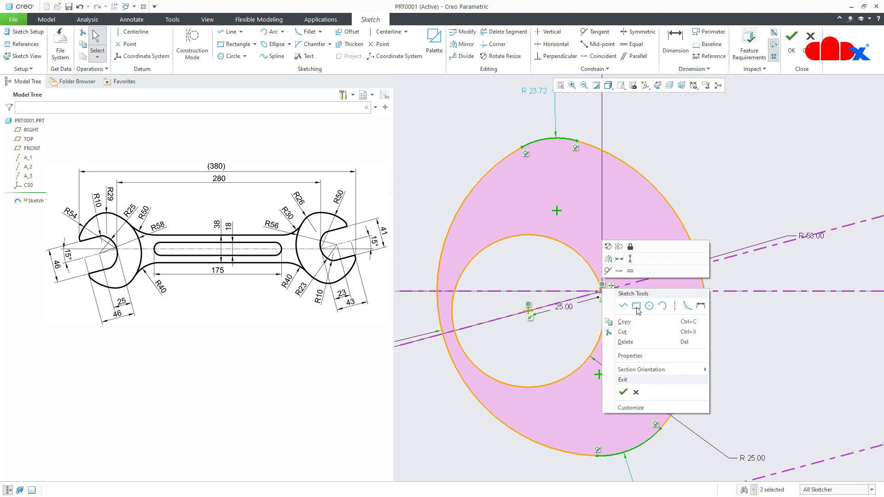
pyautogui.click(631, 271)
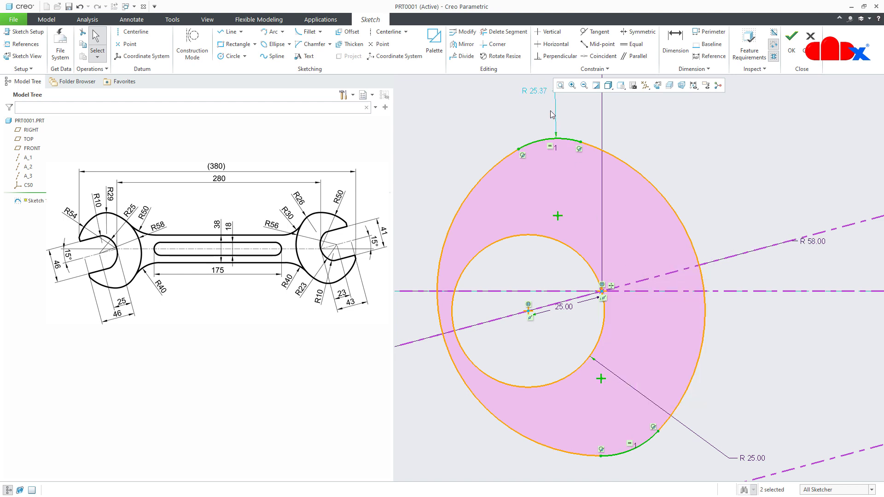
pyautogui.doubleClick(541, 94)
pyautogui.write('2')
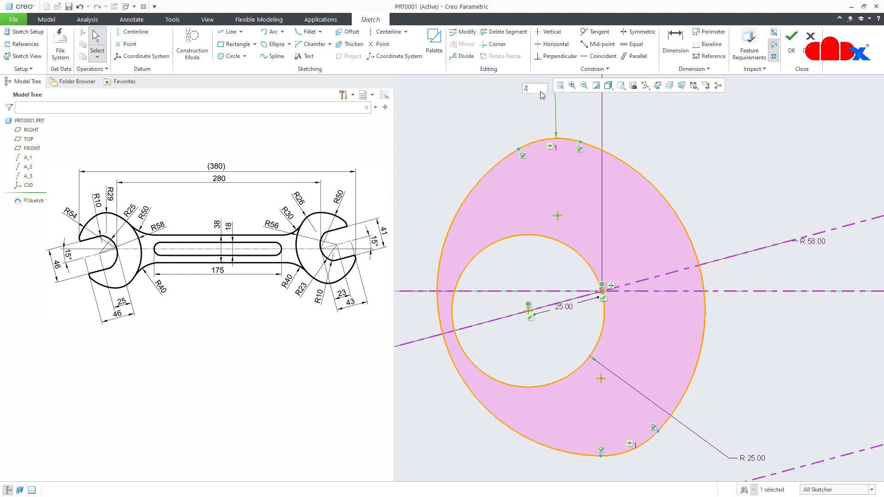
pyautogui.write('9')
pyautogui.press('Return')
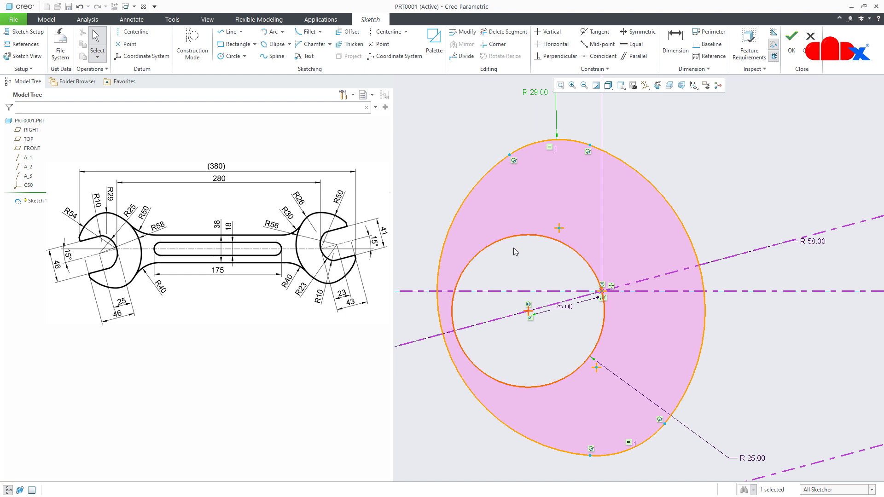
# - Draw a line from the head's left outer arc to the top of the small circle, inclined about 23° to the horizontal
pyautogui.rightClick(513, 261)
pyautogui.click(534, 278)
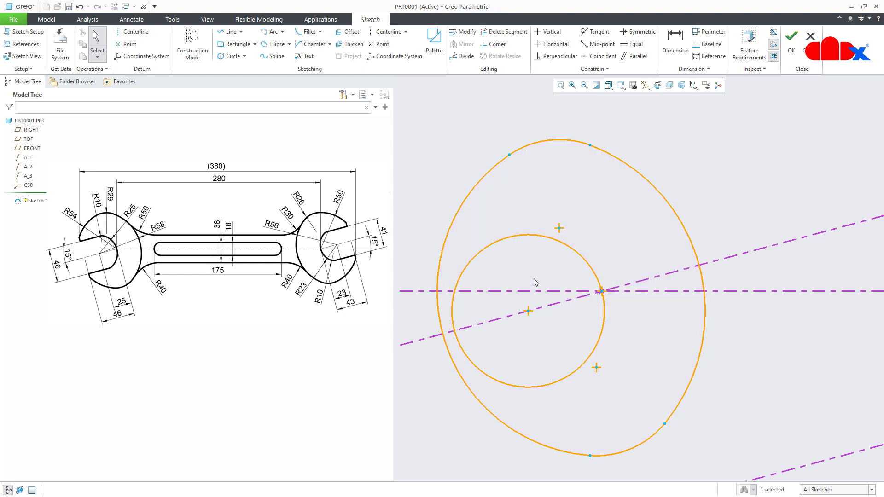
pyautogui.click(437, 280)
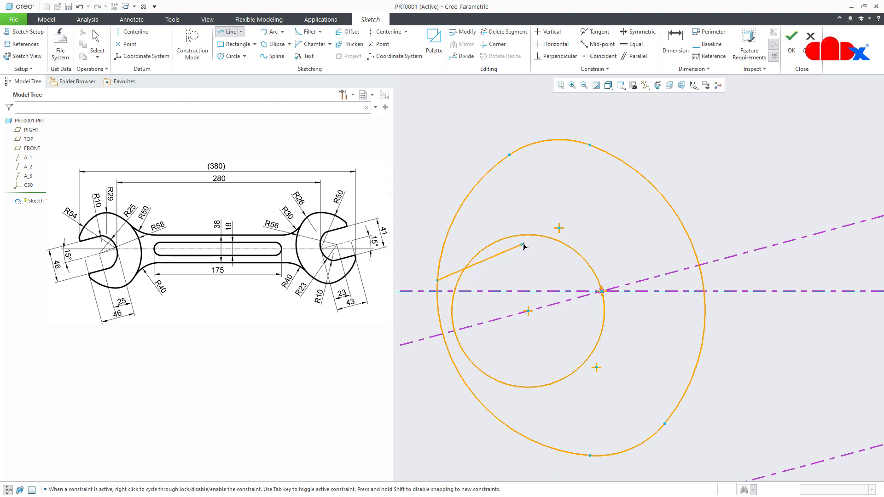
pyautogui.click(537, 242)
pyautogui.middleClick(537, 269)
pyautogui.middleClick(537, 268)
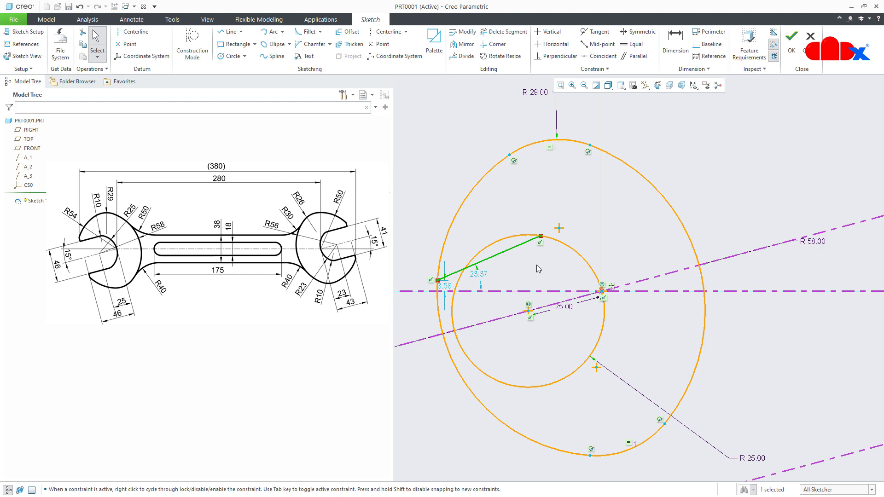
# - Constrain the new jaw line parallel to the inclined centerline through the left sketch point
pyautogui.click(635, 56)
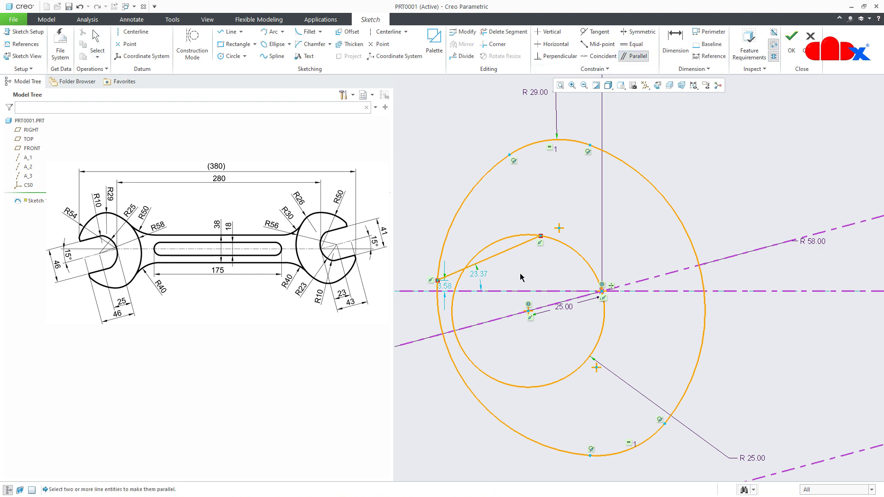
pyautogui.click(493, 320)
pyautogui.click(498, 255)
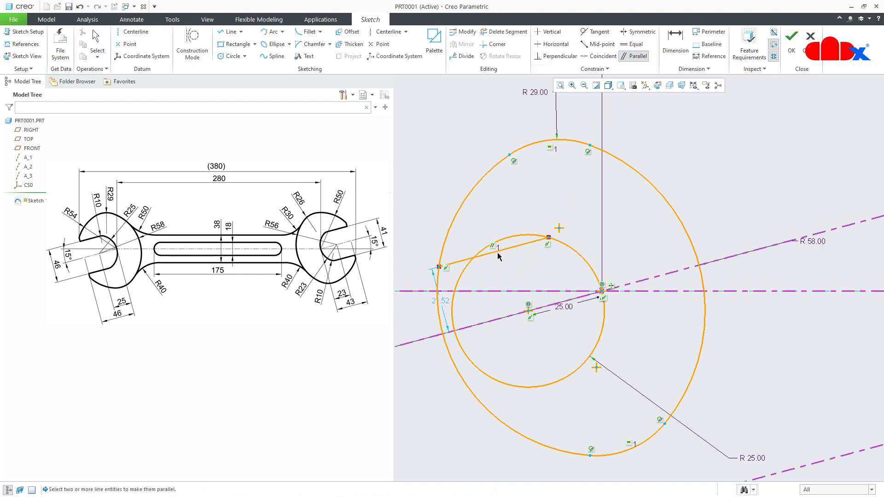
pyautogui.middleClick(505, 270)
# - Mirror the jaw line about the inclined centerline through the left sketch point
pyautogui.click(513, 248)
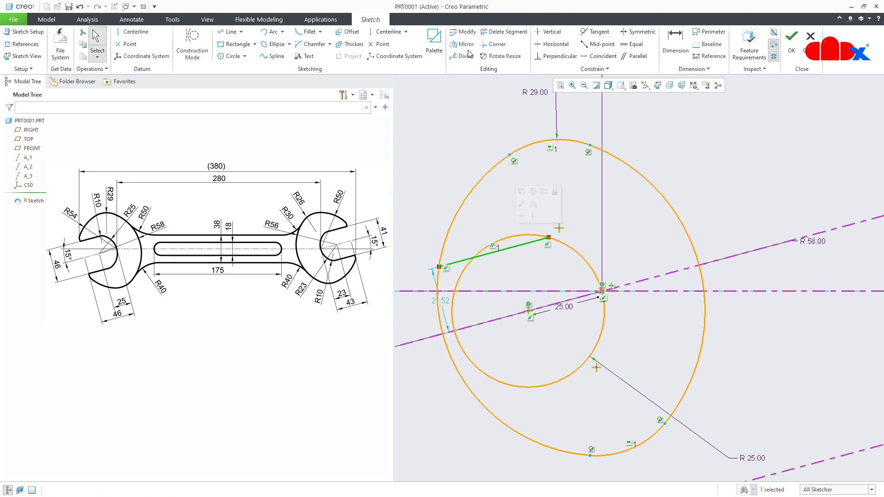
pyautogui.click(463, 44)
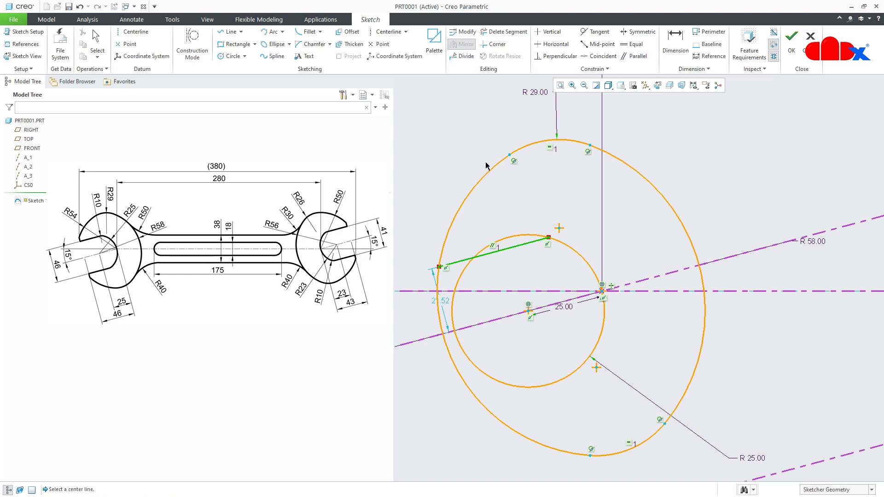
pyautogui.click(484, 323)
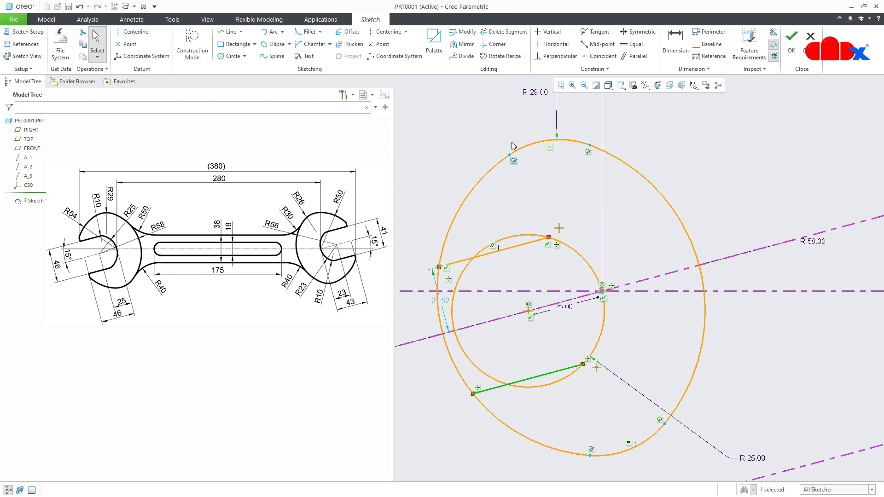
# - Trim the outer arc and small circle segments across and beyond the two jaw lines to open the left head's jaw
pyautogui.click(504, 32)
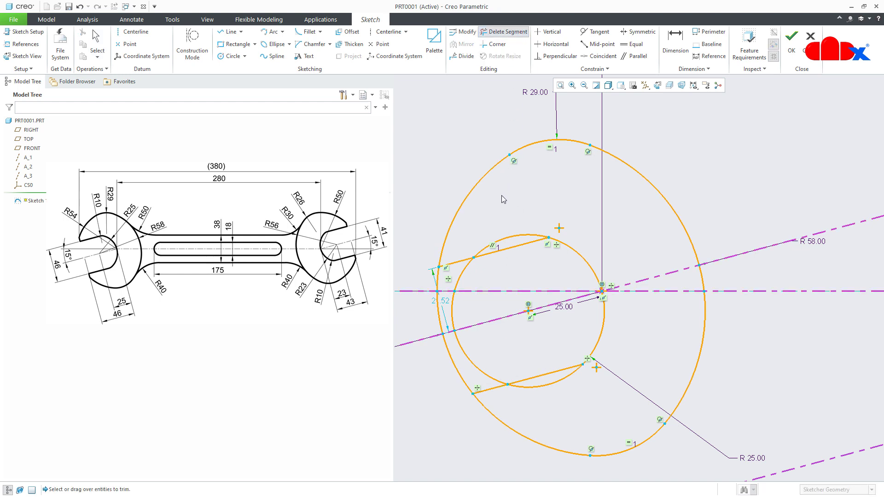
pyautogui.moveTo(472, 280)
pyautogui.mouseDown()
pyautogui.moveTo(438, 281)
pyautogui.moveTo(424, 299)
pyautogui.moveTo(466, 305)
pyautogui.moveTo(472, 325)
pyautogui.moveTo(474, 389)
pyautogui.moveTo(441, 372)
pyautogui.mouseUp()
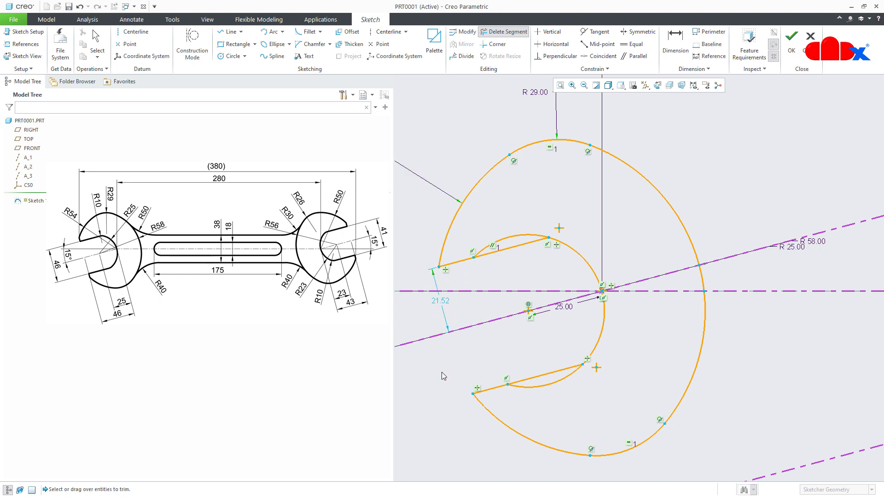
pyautogui.click(556, 386)
pyautogui.click(508, 239)
pyautogui.middleClick(510, 330)
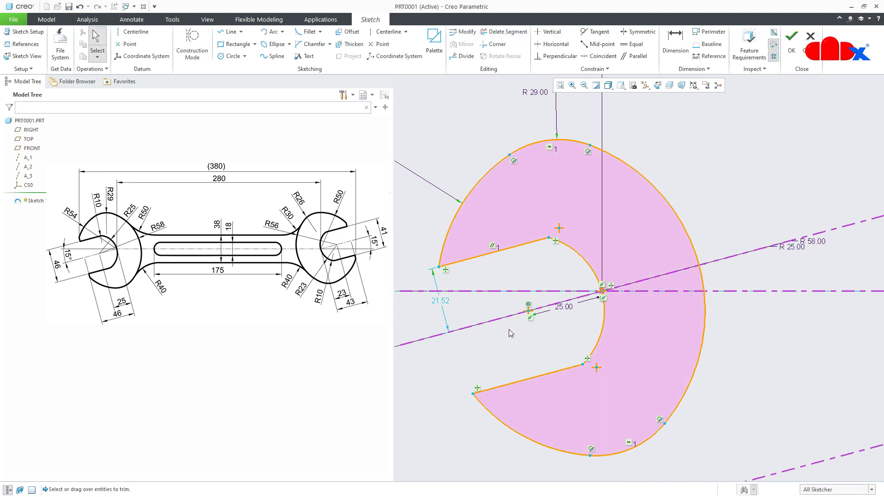
# - Fillet the two inner jaw corners between the jaw lines and the small arc, about 11.6 mm on the upper and 10.2 mm on the lower
pyautogui.rightClick(509, 330)
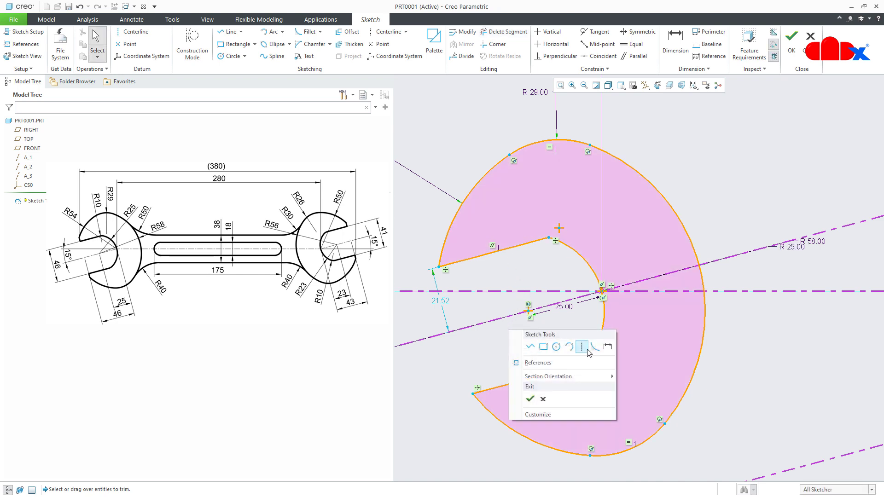
pyautogui.click(592, 353)
pyautogui.click(539, 241)
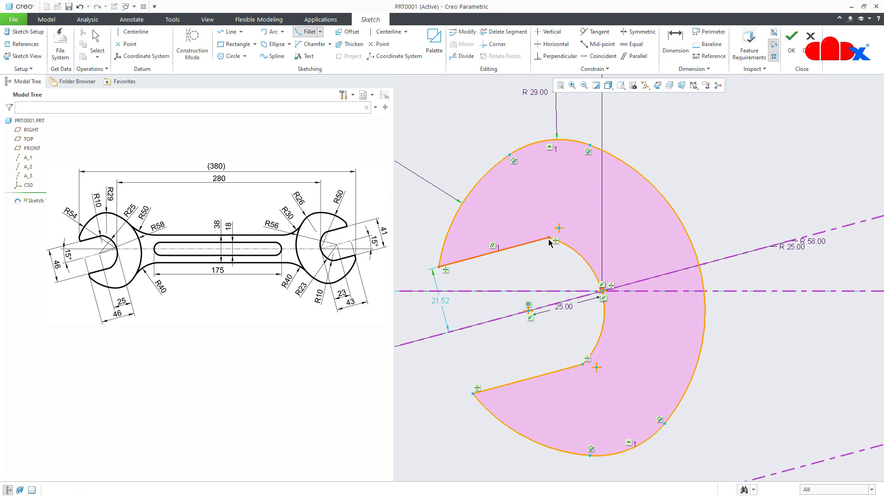
pyautogui.click(561, 245)
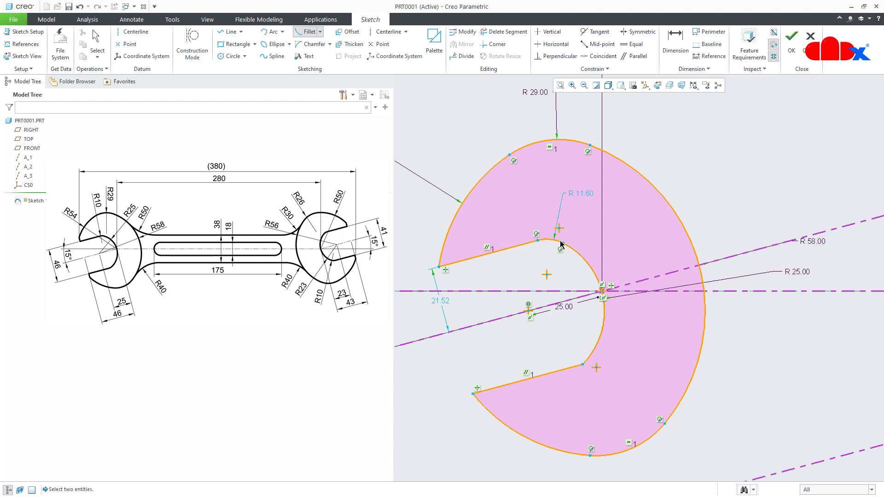
pyautogui.click(573, 368)
pyautogui.click(587, 358)
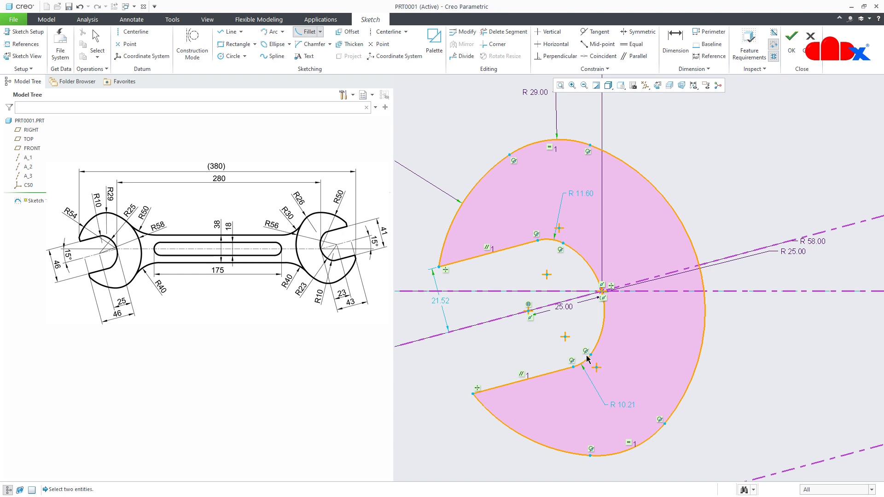
# - Constrain the two inner jaw fillets to equal radii and set their radius to 10 mm
pyautogui.middleClick(550, 339)
pyautogui.rightClick(550, 340)
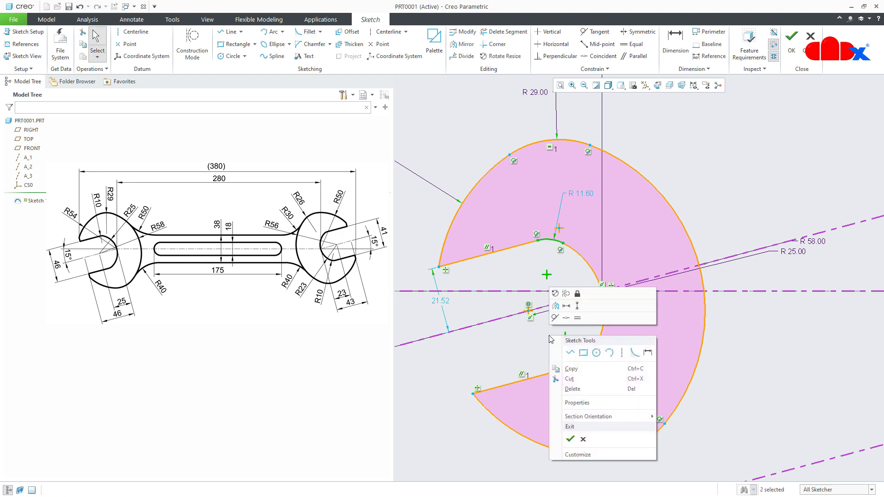
pyautogui.click(579, 322)
pyautogui.click(507, 352)
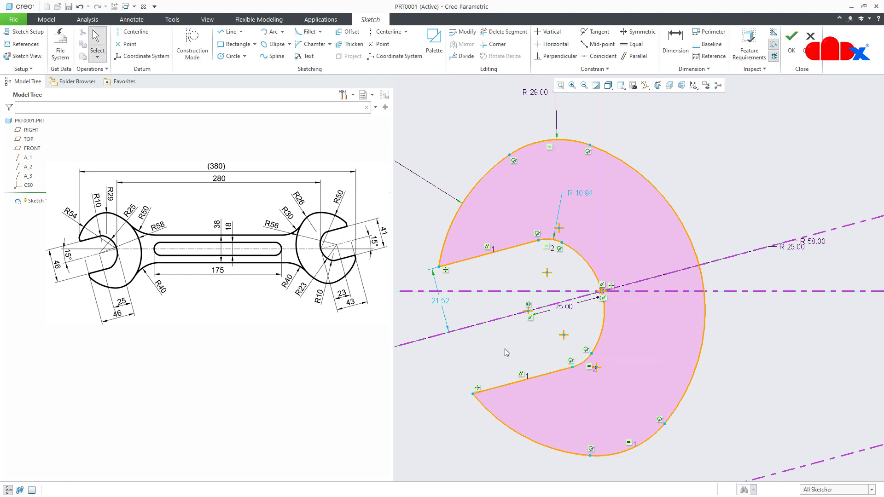
pyautogui.doubleClick(584, 192)
pyautogui.write('10')
pyautogui.press('Return')
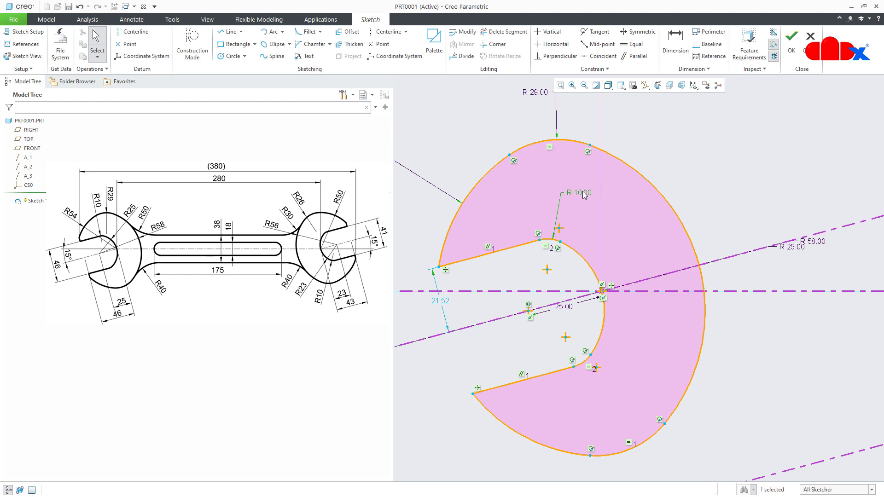
# - Dimension the distance between the two parallel jaw lines as 46 mm
pyautogui.rightClick(523, 344)
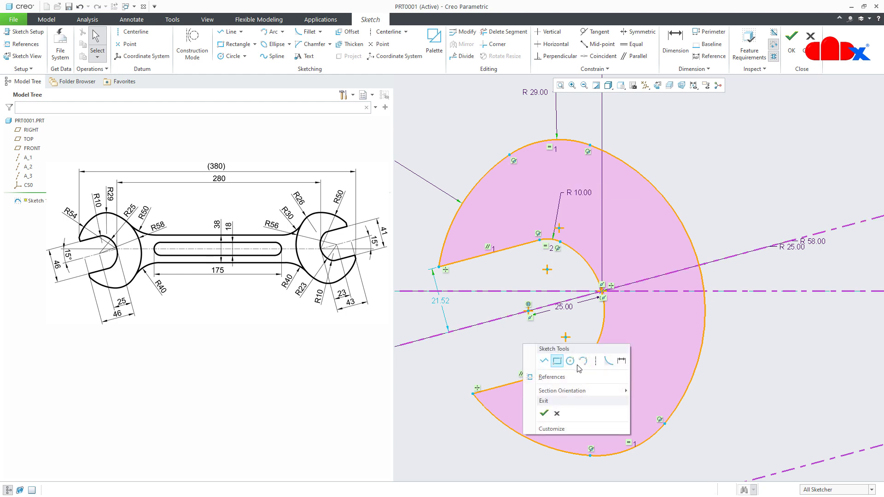
pyautogui.click(627, 365)
pyautogui.click(470, 258)
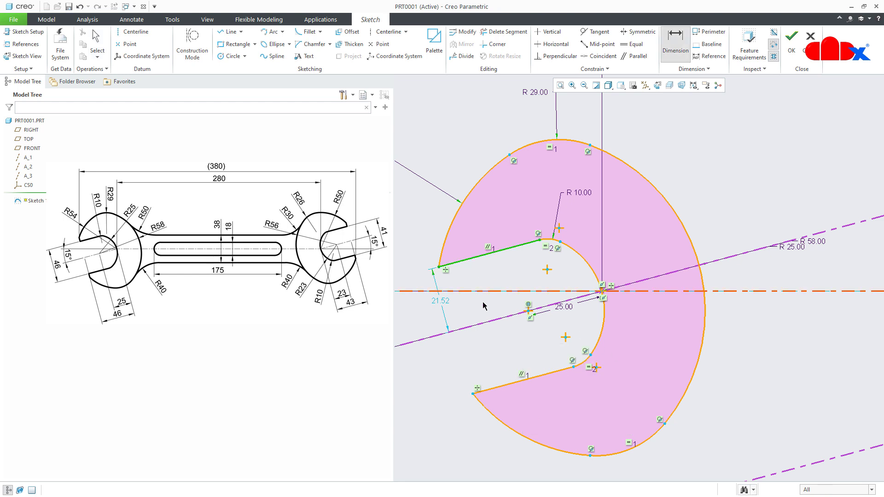
pyautogui.click(505, 387)
pyautogui.middleClick(502, 355)
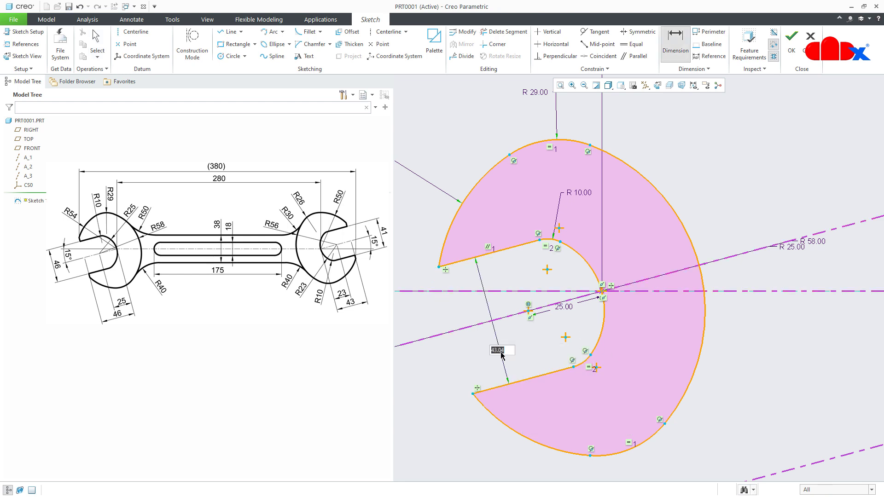
pyautogui.write('46')
pyautogui.press('Return')
# - Draw a short line perpendicular to the lower jaw line across the outer arc, and mirror it about the inclined centerline
pyautogui.rightClick(470, 372)
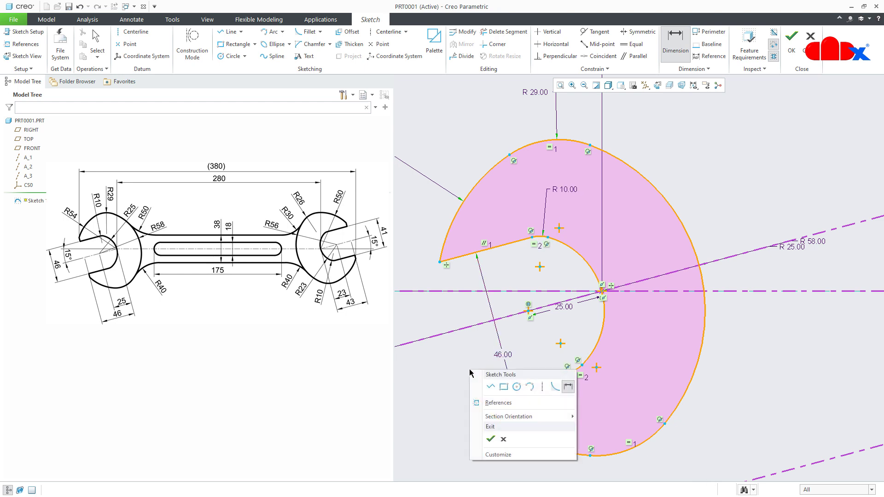
pyautogui.click(481, 388)
pyautogui.click(493, 394)
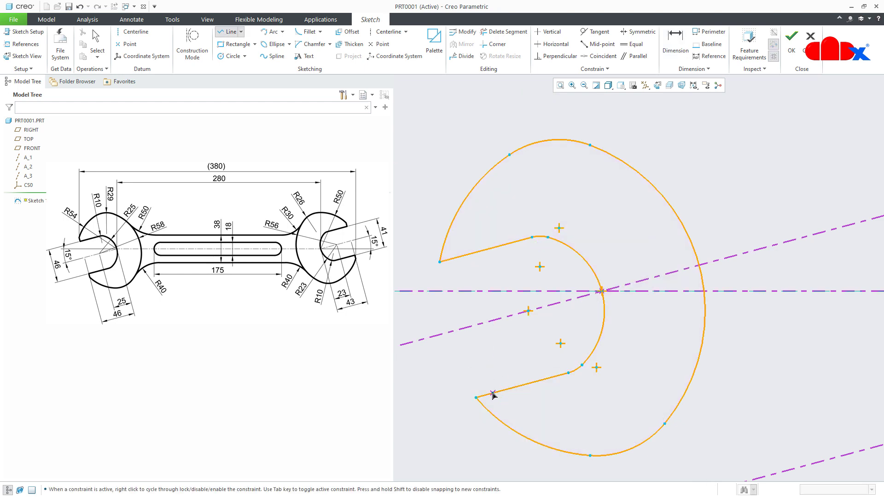
pyautogui.click(505, 443)
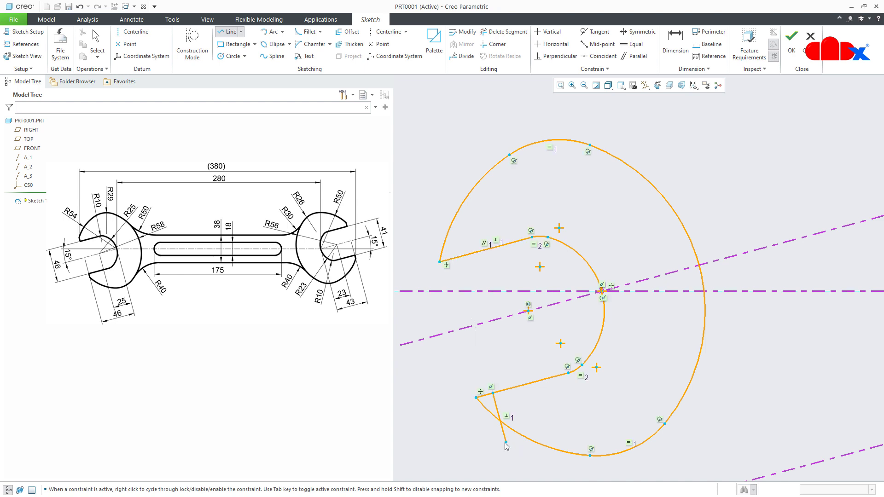
pyautogui.middleClick(470, 443)
pyautogui.middleClick(468, 443)
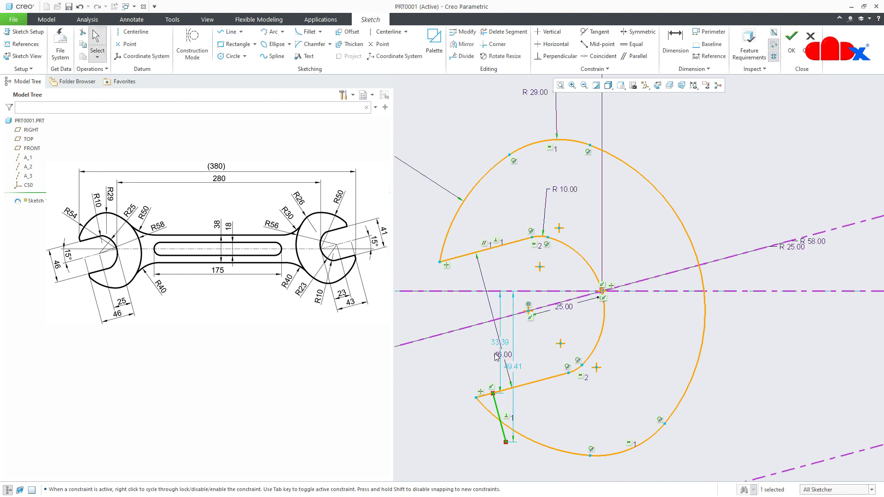
pyautogui.click(463, 44)
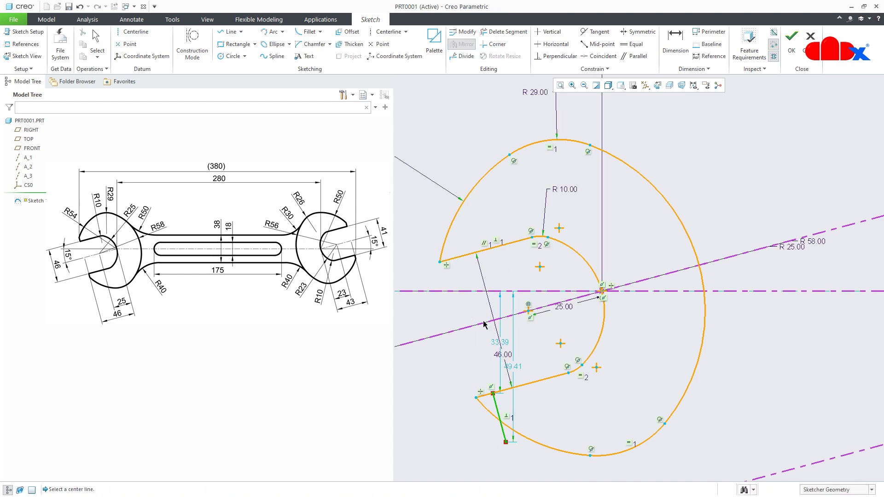
pyautogui.click(479, 325)
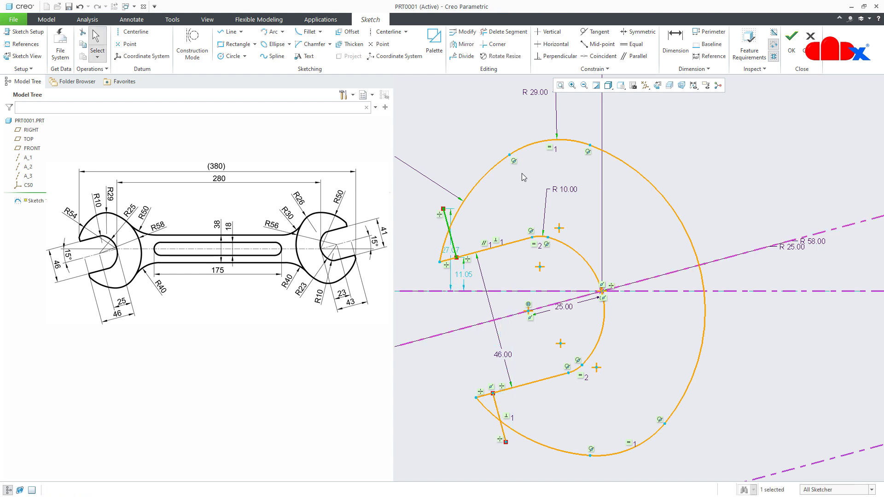
# - Trim the excess line ends and the pointed tips outside the two perpendicular lines to square off both jaw tips
pyautogui.click(523, 32)
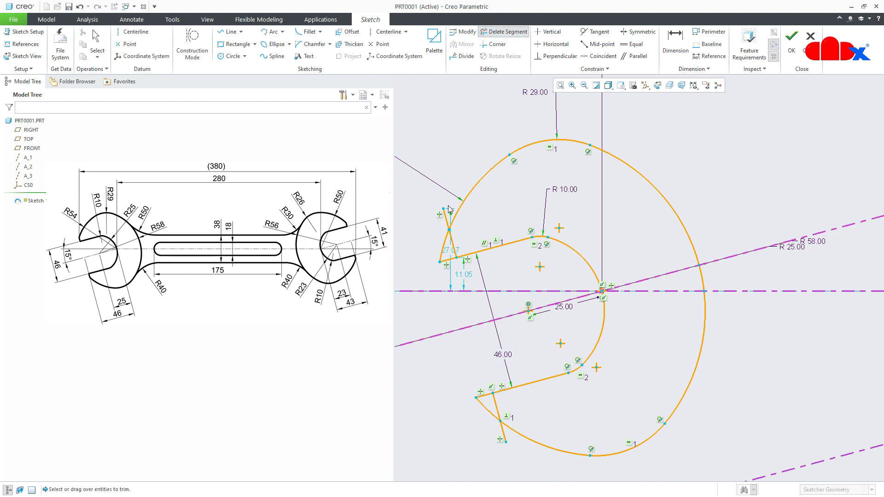
pyautogui.click(446, 219)
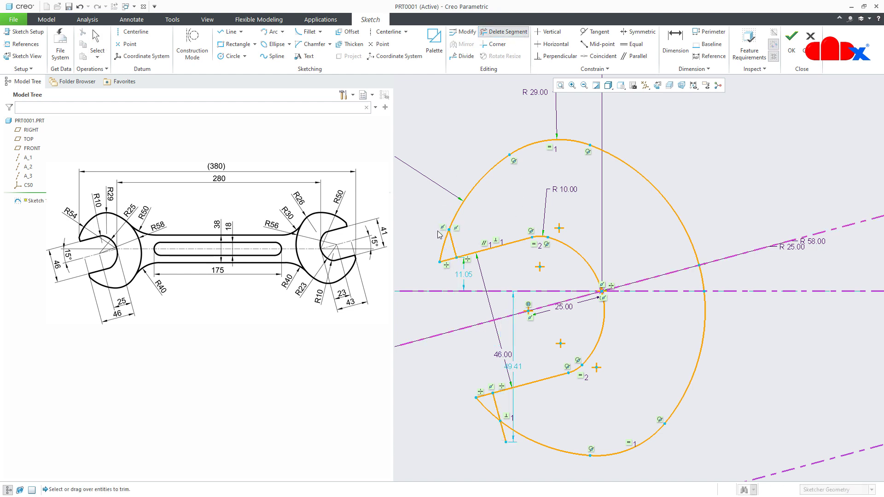
pyautogui.click(452, 263)
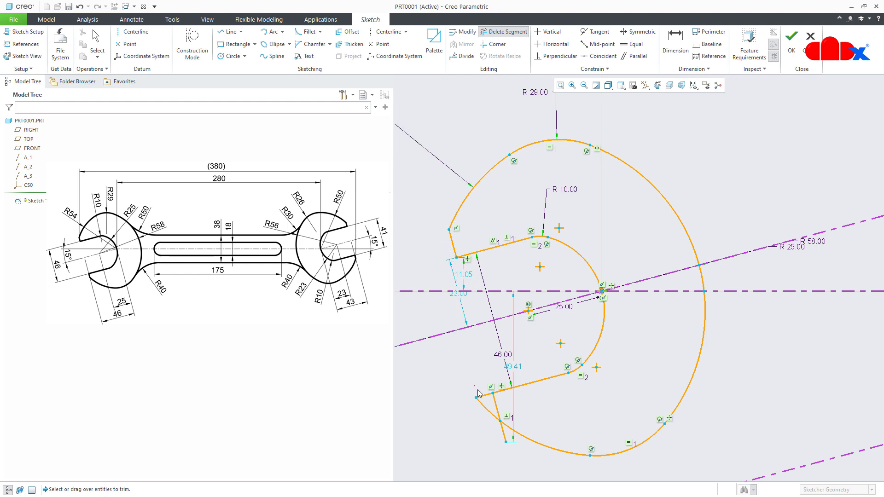
pyautogui.moveTo(484, 416); pyautogui.dragTo(488, 422)
pyautogui.click(503, 432)
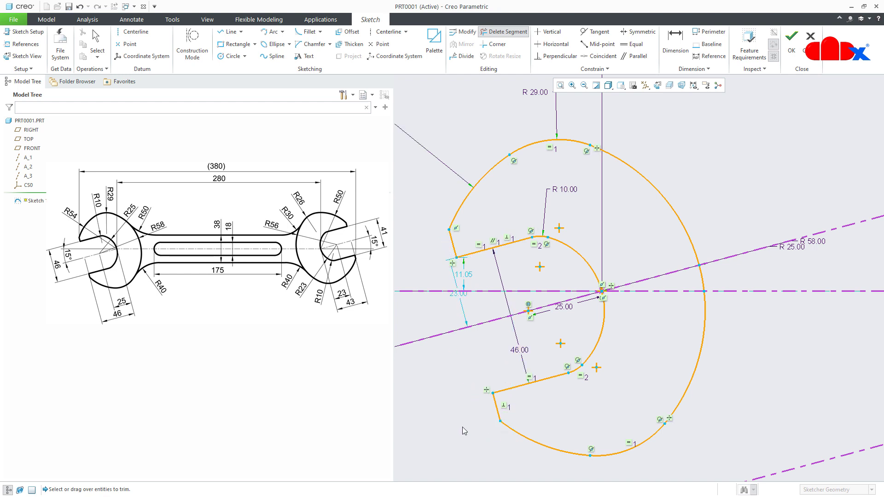
pyautogui.middleClick(455, 423)
# - Dimension the distance from the lower jaw tip's end line to the left sketch point as 46 mm
pyautogui.rightClick(456, 422)
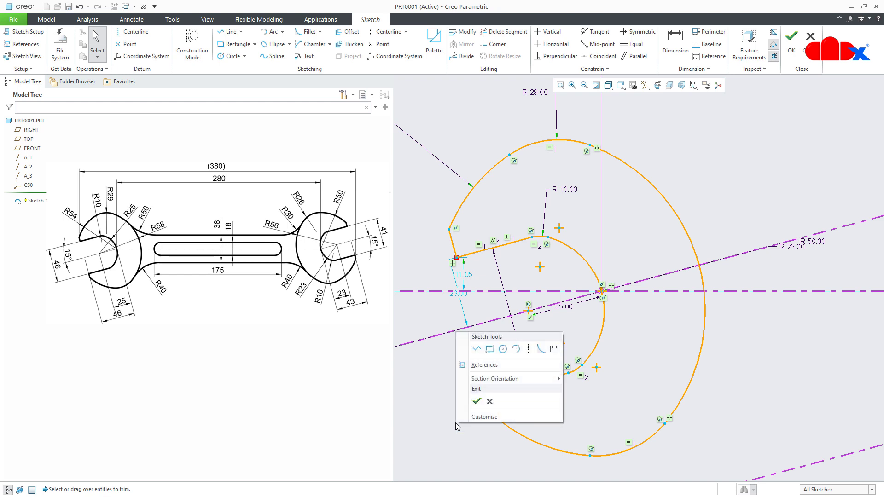
pyautogui.click(555, 349)
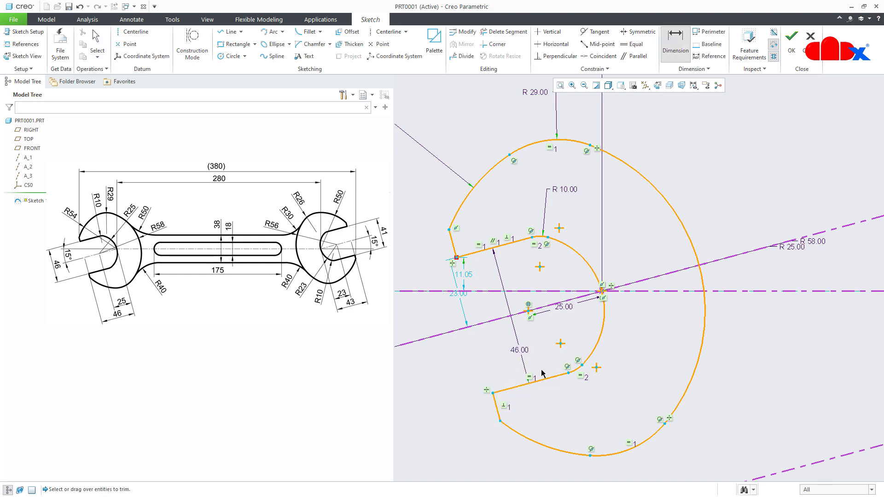
pyautogui.click(499, 407)
pyautogui.click(602, 291)
pyautogui.middleClick(541, 400)
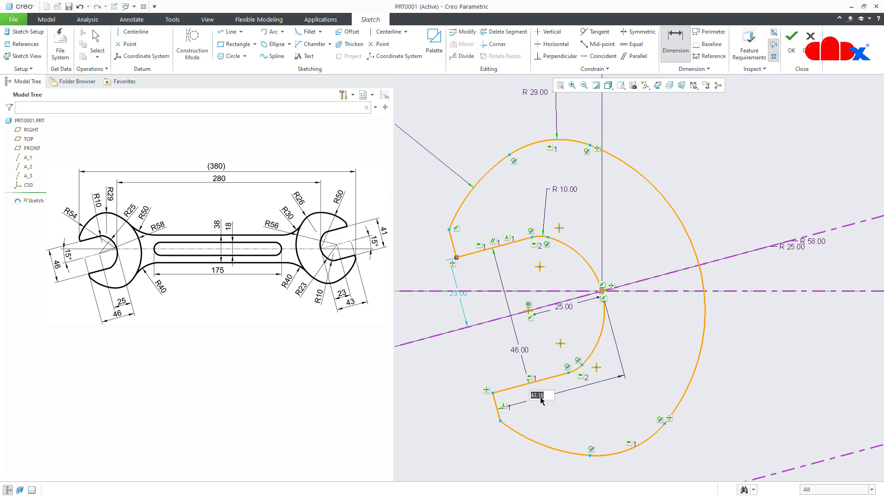
pyautogui.write('46')
pyautogui.press('Return')
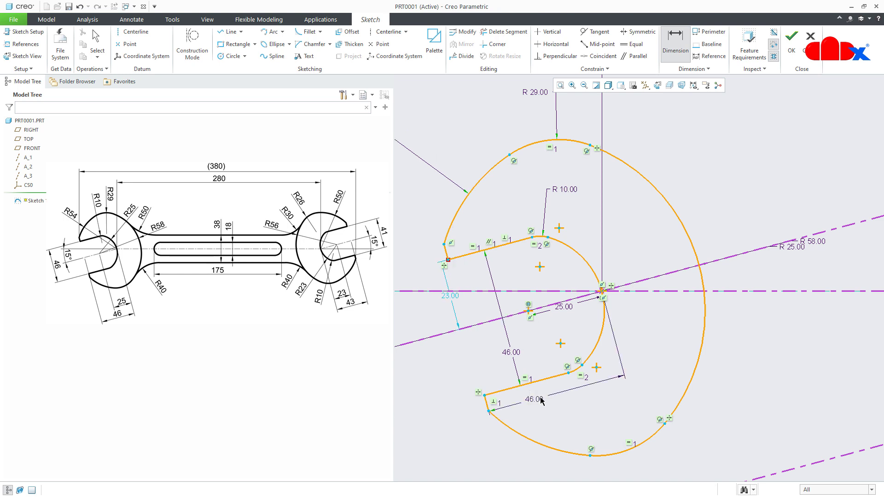
pyautogui.middleClick(462, 379)
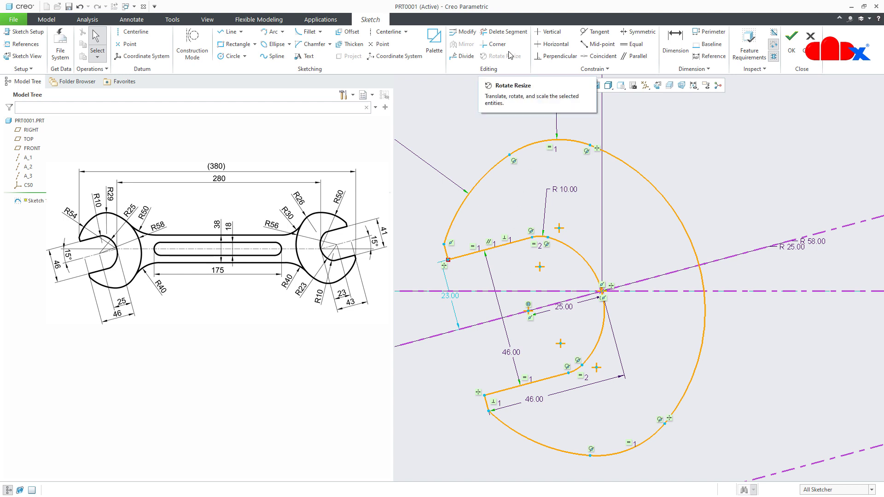
# - Join the upper jaw line and its short tip line with a corner trim to close the head profile
pyautogui.click(495, 44)
pyautogui.click(476, 254)
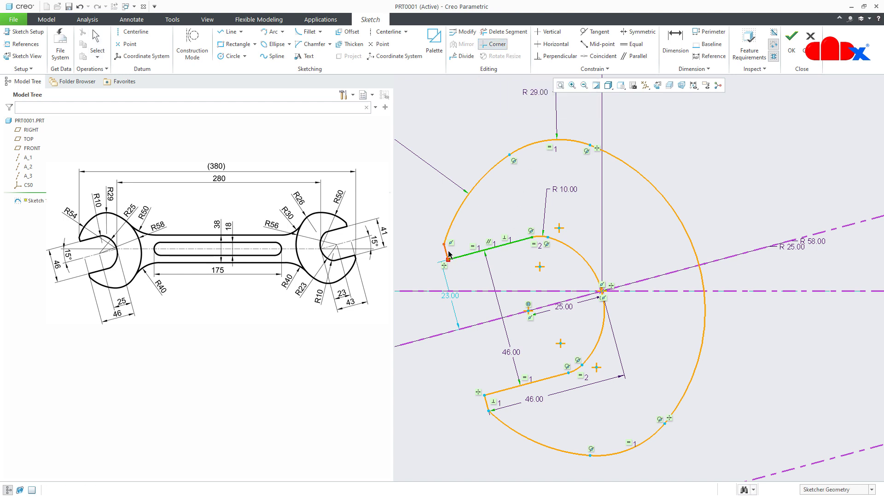
pyautogui.click(448, 254)
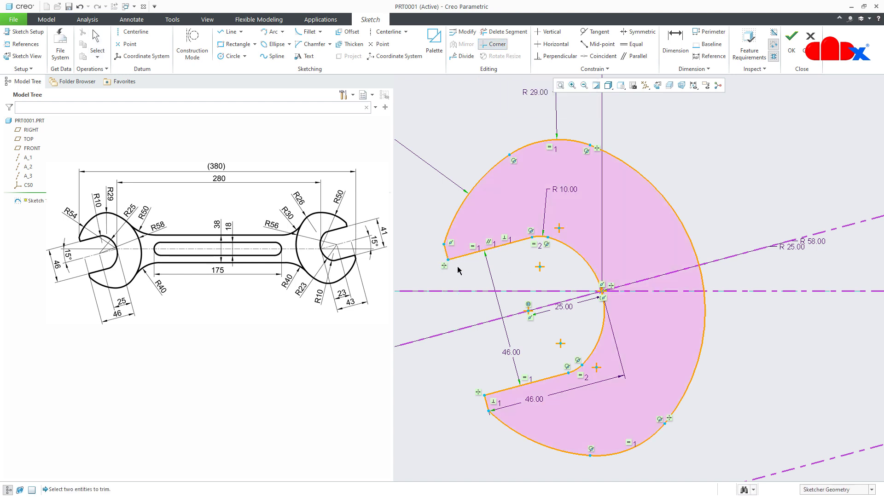
pyautogui.middleClick(458, 355)
# - Draw a circle centered on the inclined centerline to the right of the right sketch point, passing through that point
pyautogui.scroll(5, 478, 332)
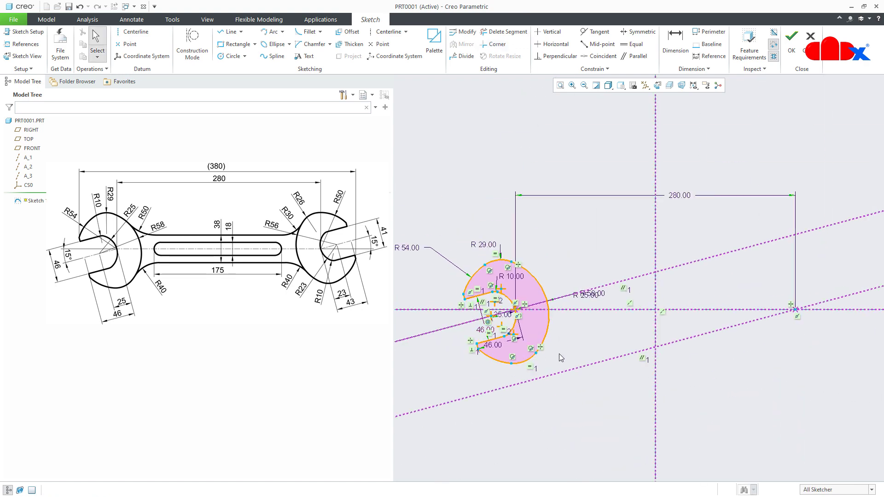
pyautogui.scroll(3, 589, 316)
pyautogui.scroll(-5, 689, 313)
pyautogui.scroll(-2, 741, 322)
pyautogui.moveTo(696, 329)
pyautogui.keyDown('shift'); pyautogui.mouseDown(button='middle')
pyautogui.moveTo(611, 336)
pyautogui.moveTo(589, 304)
pyautogui.mouseUp(button='middle'); pyautogui.keyUp('shift')
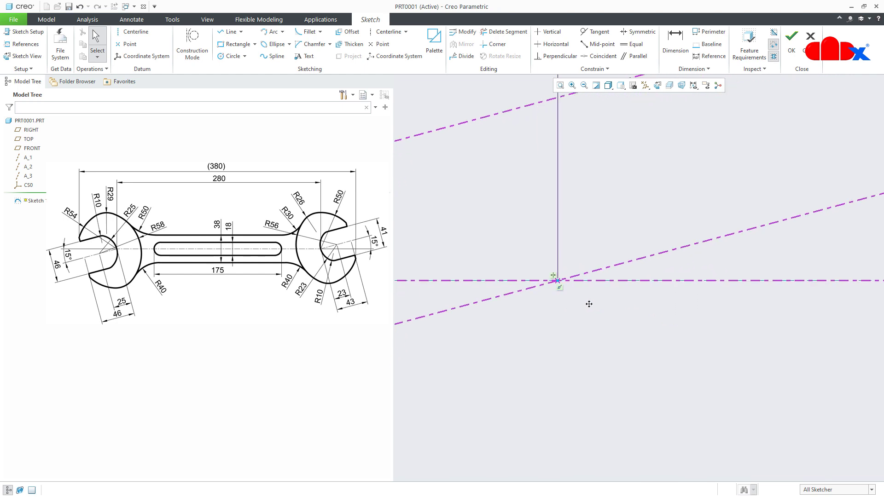
pyautogui.rightClick(625, 334)
pyautogui.click(666, 348)
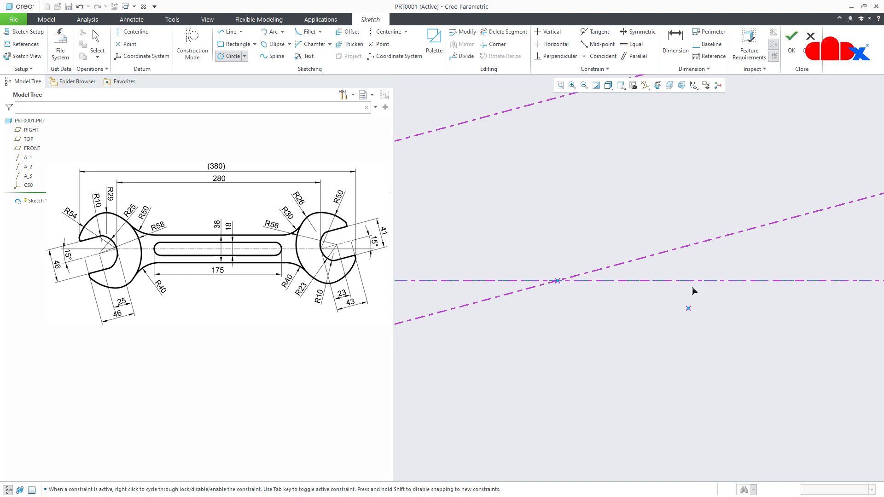
pyautogui.click(698, 244)
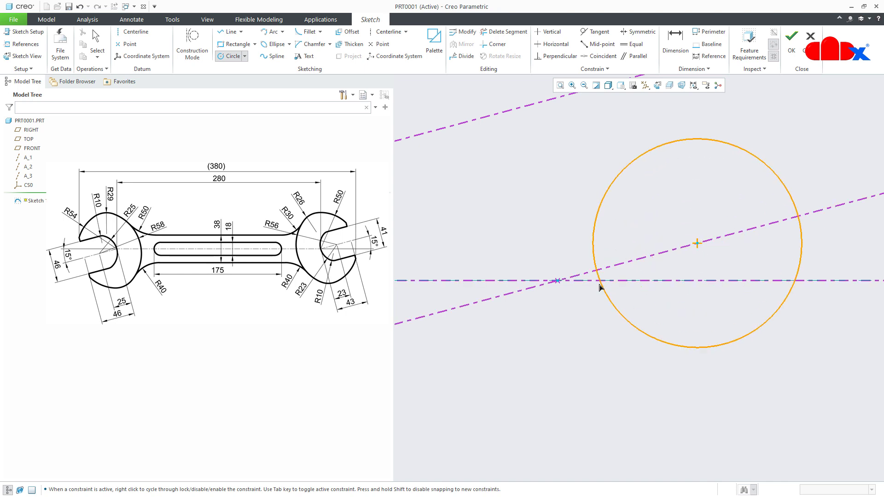
pyautogui.click(557, 281)
pyautogui.middleClick(558, 357)
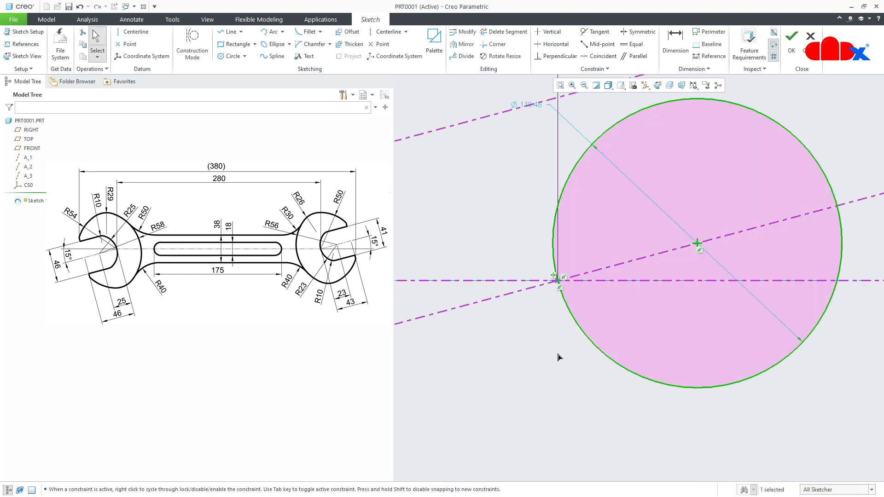
# - Dimension the radius of the circle centered on the inclined centerline as 23 mm
pyautogui.rightClick(558, 356)
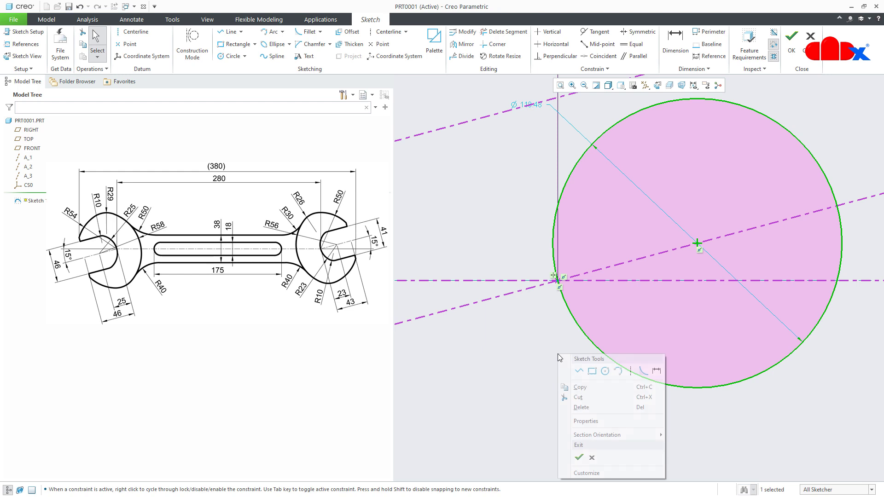
pyautogui.click(656, 371)
pyautogui.click(598, 353)
pyautogui.middleClick(580, 377)
pyautogui.write('23')
pyautogui.press('Return')
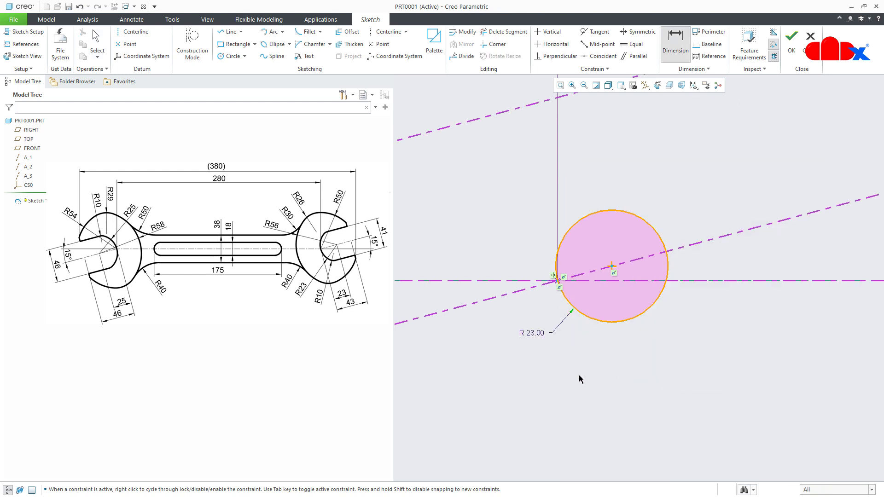
# - Draw a larger circle about 89 mm in diameter, concentric with the 23 mm radius circle
pyautogui.rightClick(579, 375)
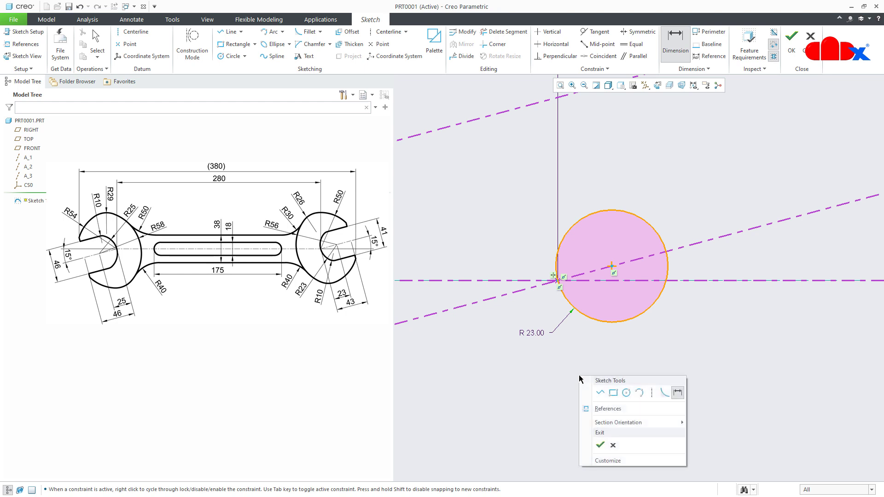
pyautogui.click(626, 392)
pyautogui.click(579, 320)
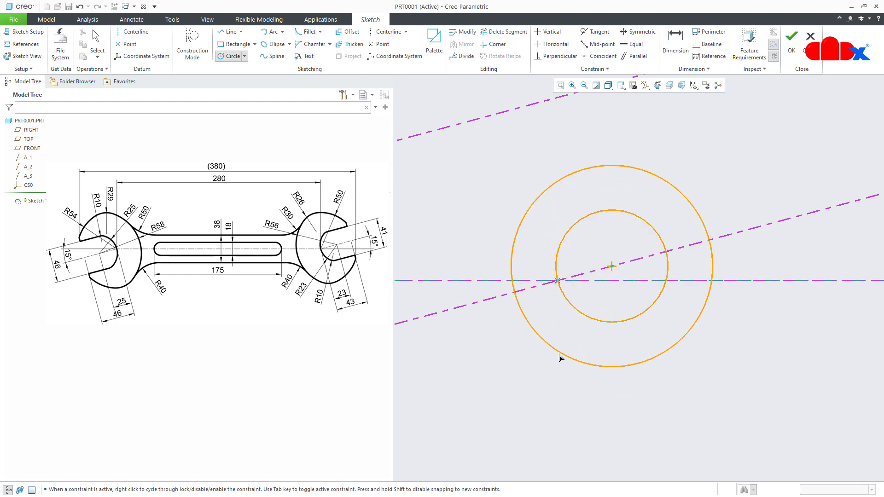
pyautogui.click(559, 364)
pyautogui.middleClick(556, 389)
# - Dimension the larger concentric circle's radius as 56 mm
pyautogui.rightClick(554, 387)
pyautogui.click(654, 279)
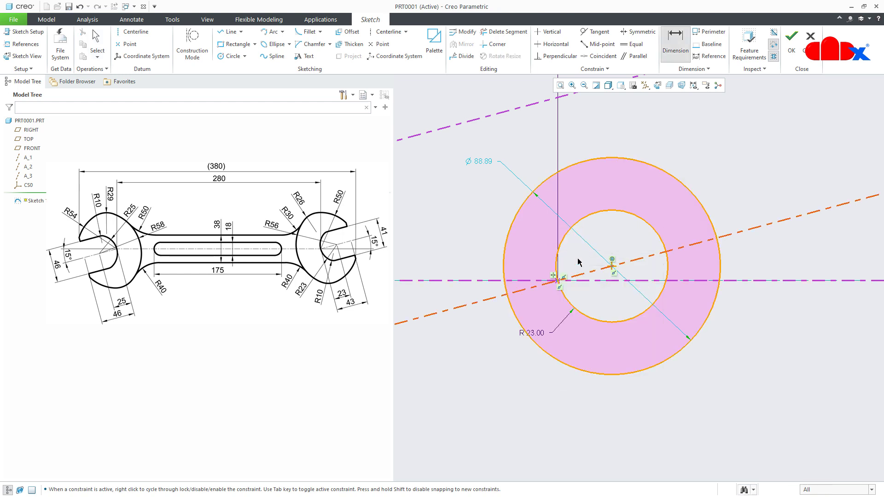
pyautogui.click(516, 217)
pyautogui.middleClick(485, 202)
pyautogui.write('56')
pyautogui.press('Return')
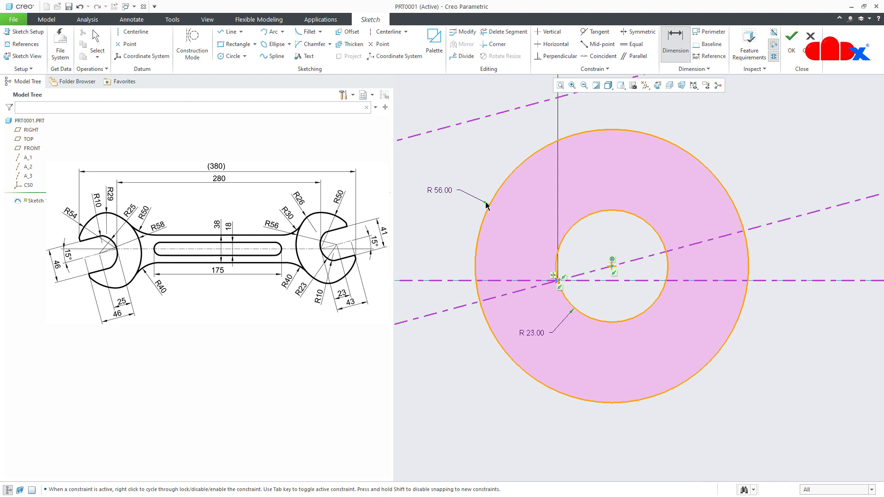
# - Draw a third circle centered on the right sketch point, with a radius of about 81 mm
pyautogui.rightClick(469, 223)
pyautogui.click(512, 243)
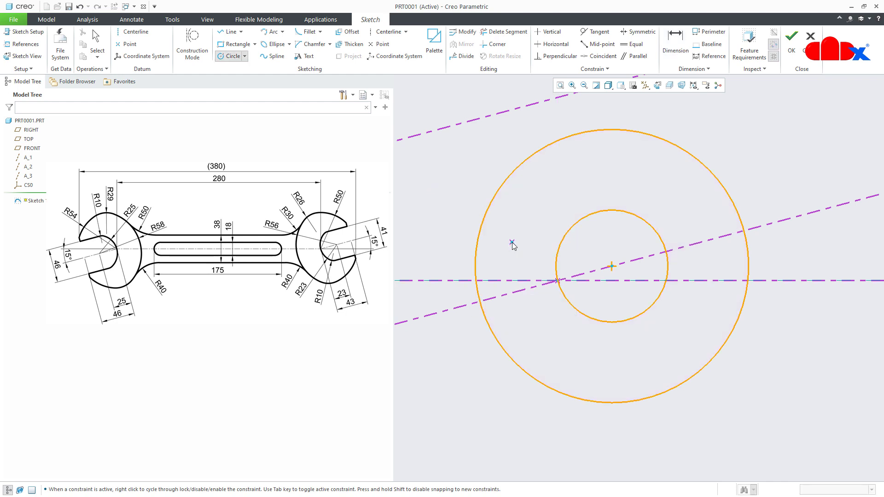
pyautogui.click(558, 280)
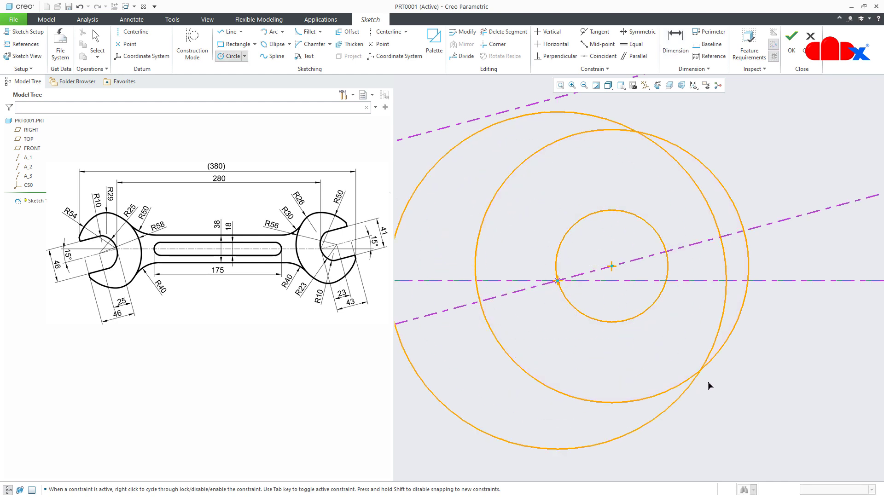
pyautogui.click(724, 389)
pyautogui.middleClick(766, 390)
# - Dimension the radius of the circle centered on the right sketch point as 50 mm
pyautogui.rightClick(766, 387)
pyautogui.click(774, 360)
pyautogui.click(742, 366)
pyautogui.middleClick(766, 376)
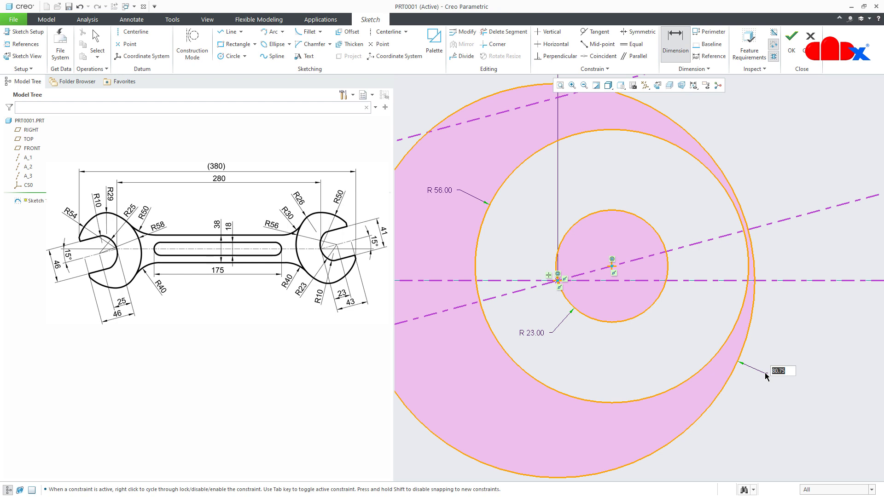
pyautogui.write('50')
pyautogui.press('Return')
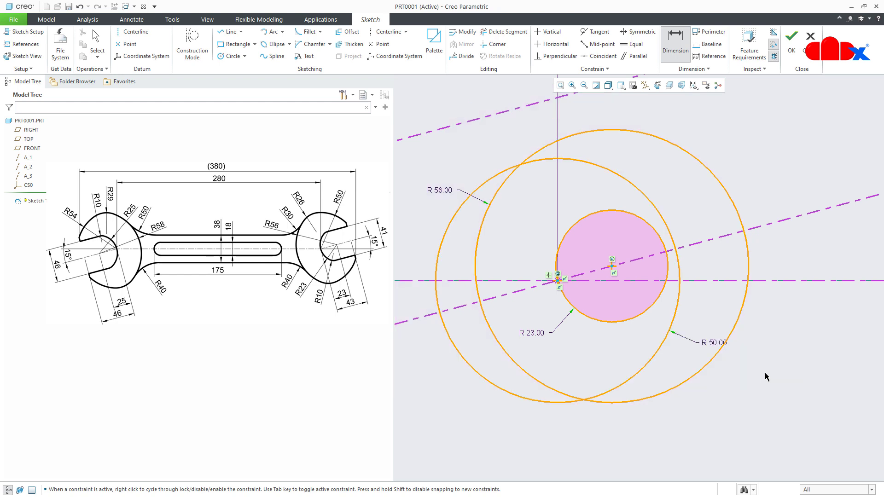
pyautogui.middleClick(766, 377)
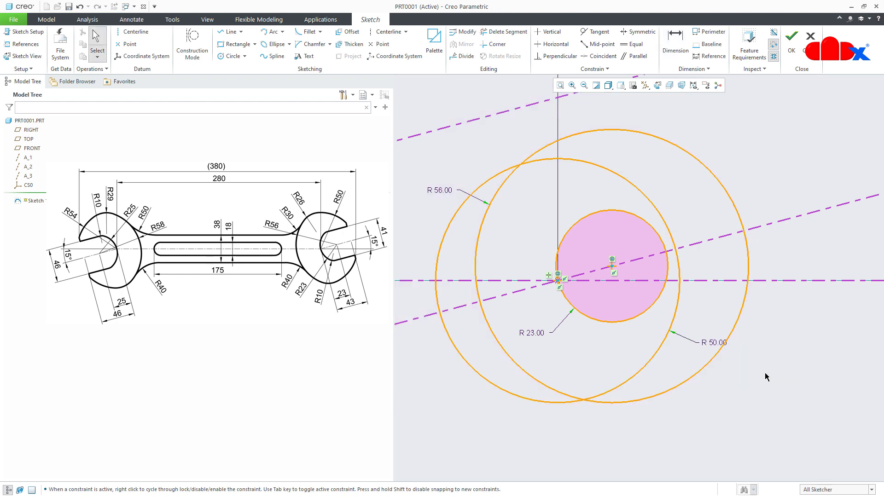
# - Trim the non-overlapping outer parts of the R56 and R50 circles and delete the leftover arc piece beside them
pyautogui.click(519, 35)
pyautogui.moveTo(451, 195)
pyautogui.mouseDown()
pyautogui.moveTo(455, 263)
pyautogui.moveTo(437, 320)
pyautogui.moveTo(468, 356)
pyautogui.mouseUp()
pyautogui.moveTo(723, 368)
pyautogui.mouseDown()
pyautogui.moveTo(718, 327)
pyautogui.moveTo(763, 236)
pyautogui.moveTo(734, 181)
pyautogui.moveTo(710, 197)
pyautogui.mouseUp()
pyautogui.middleClick(709, 196)
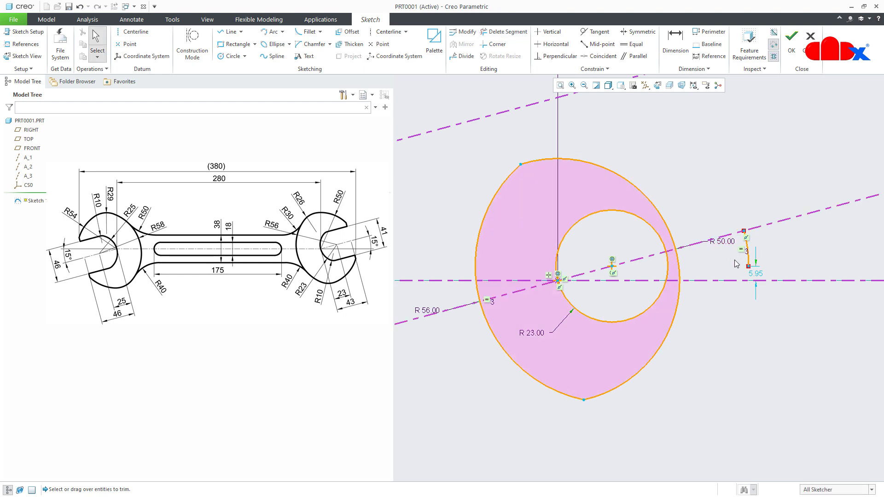
pyautogui.click(746, 251)
pyautogui.press('Delete')
# - Fillet the upper and lower corners where the R56 and R50 arcs meet, and make both fillets equal in radius
pyautogui.rightClick(745, 251)
pyautogui.click(831, 268)
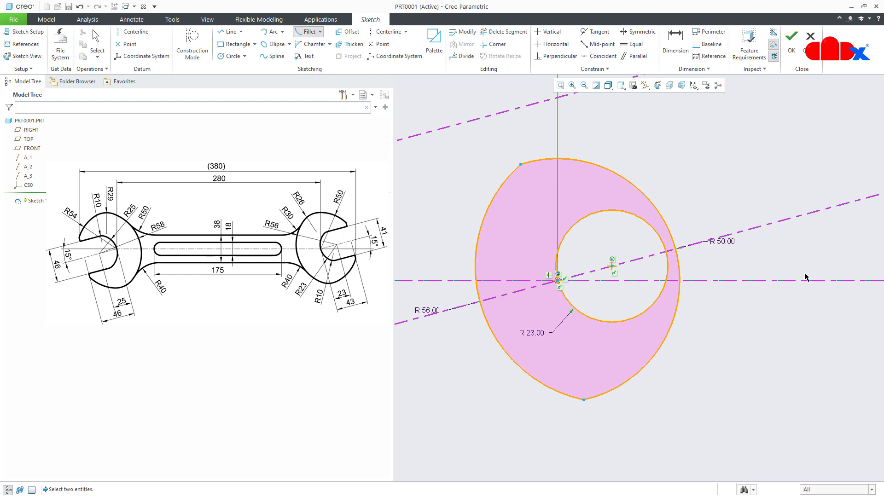
pyautogui.click(515, 172)
pyautogui.click(544, 159)
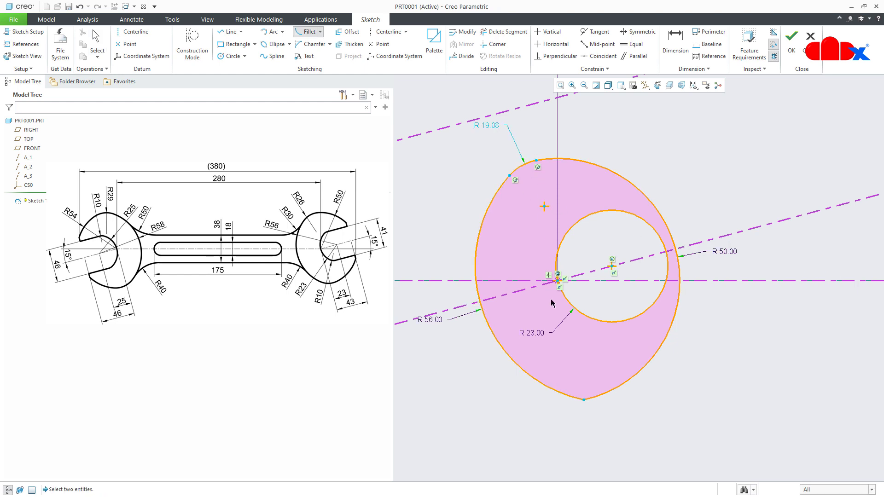
pyautogui.click(558, 395)
pyautogui.click(604, 393)
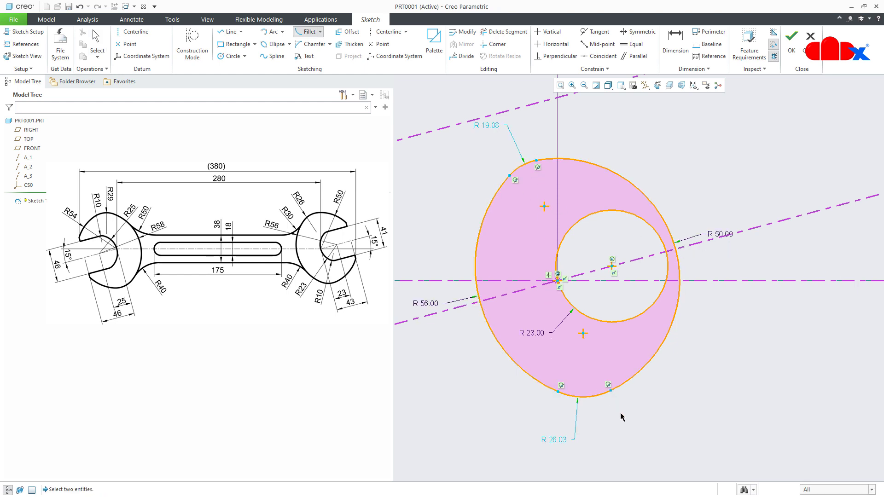
pyautogui.middleClick(620, 417)
pyautogui.rightClick(622, 417)
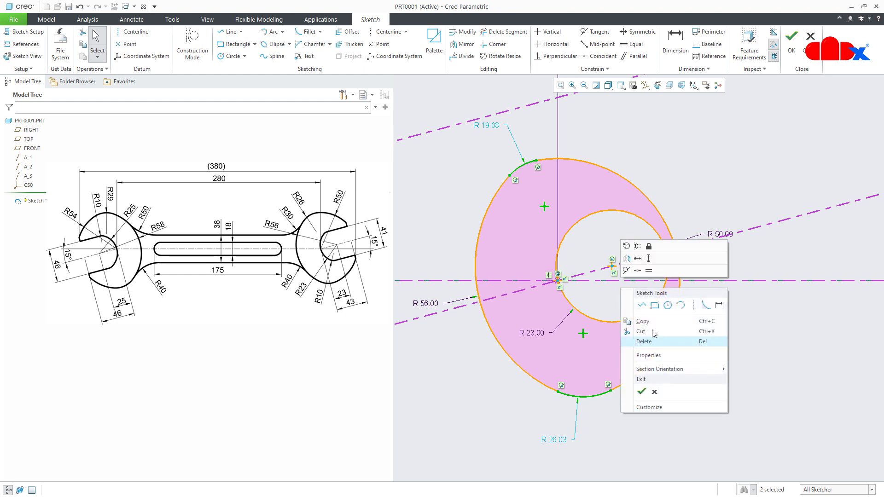
pyautogui.click(648, 271)
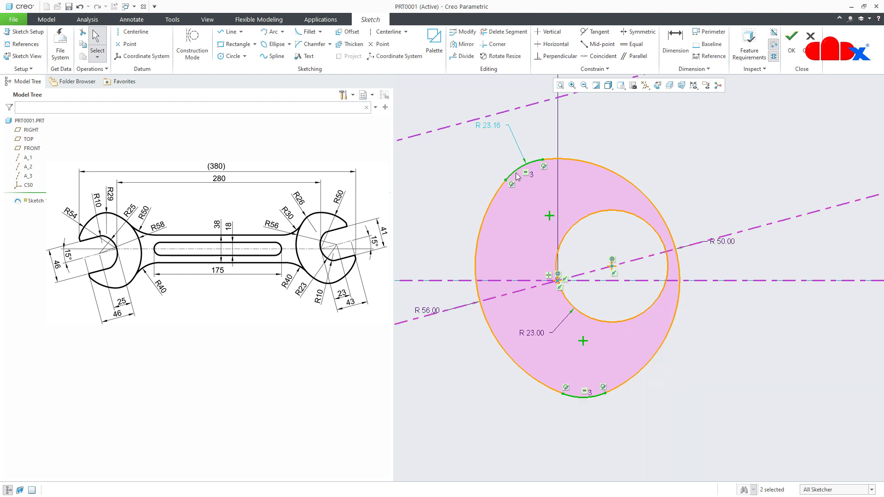
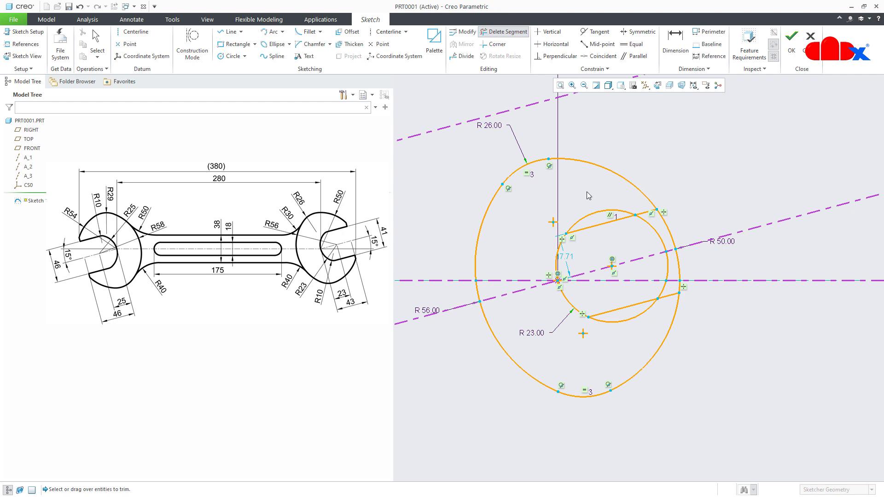
# - Trim the R23 circle and the R50 arc around and between the two jaw lines to open the right head's mouth
pyautogui.click(597, 212)
pyautogui.click(632, 320)
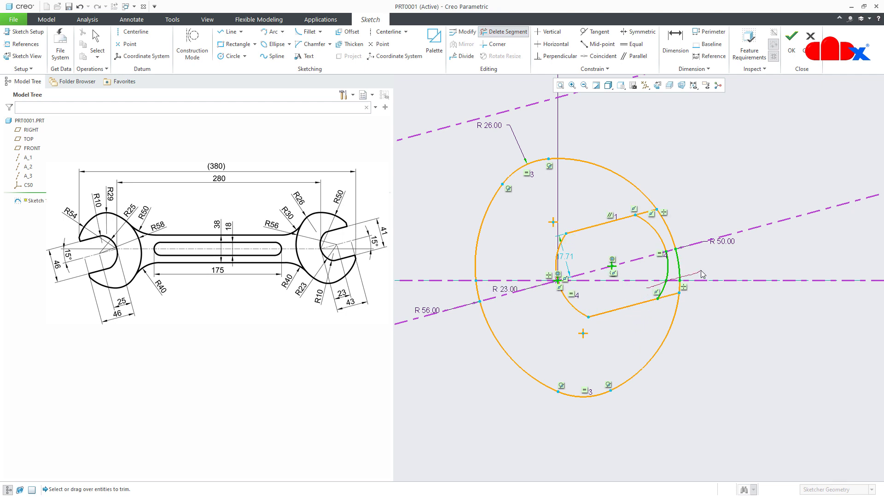
pyautogui.moveTo(691, 279); pyautogui.dragTo(690, 279)
pyautogui.moveTo(689, 235); pyautogui.dragTo(648, 249)
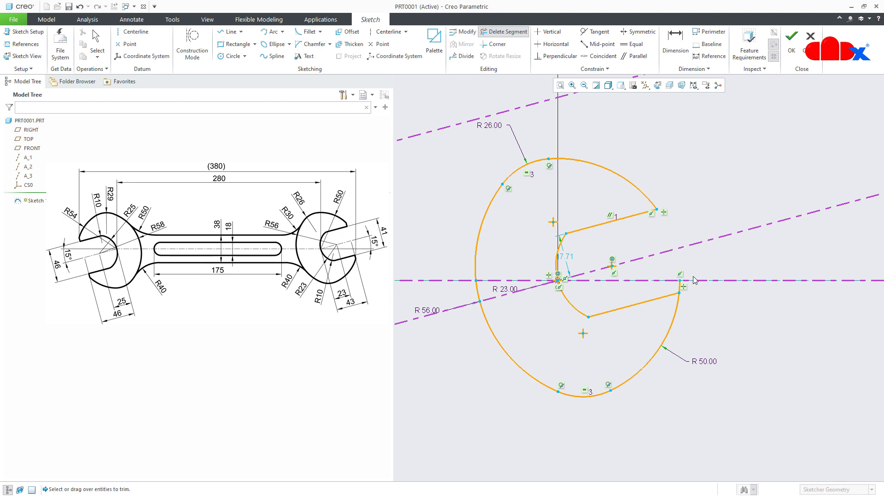
pyautogui.click(679, 285)
pyautogui.middleClick(731, 319)
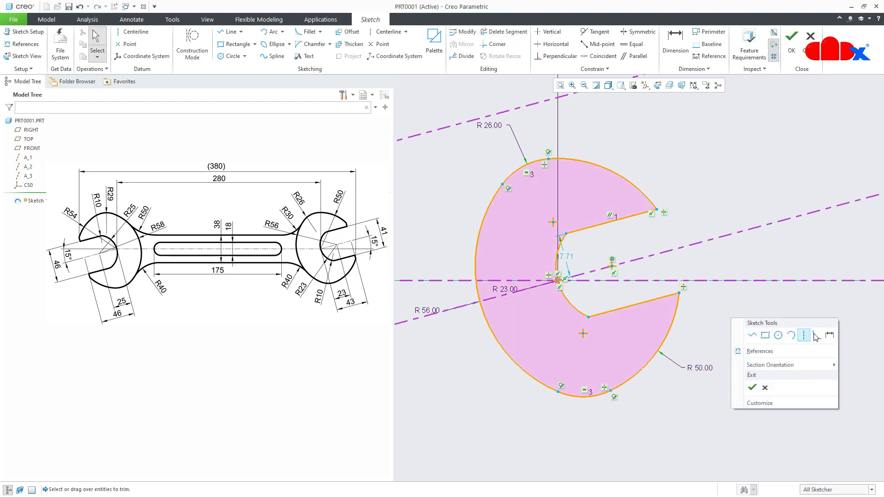
# - Fillet the two inner corners between the R23 arc and the jaw lines, and make both fillets equal in radius
pyautogui.click(800, 329)
pyautogui.click(562, 247)
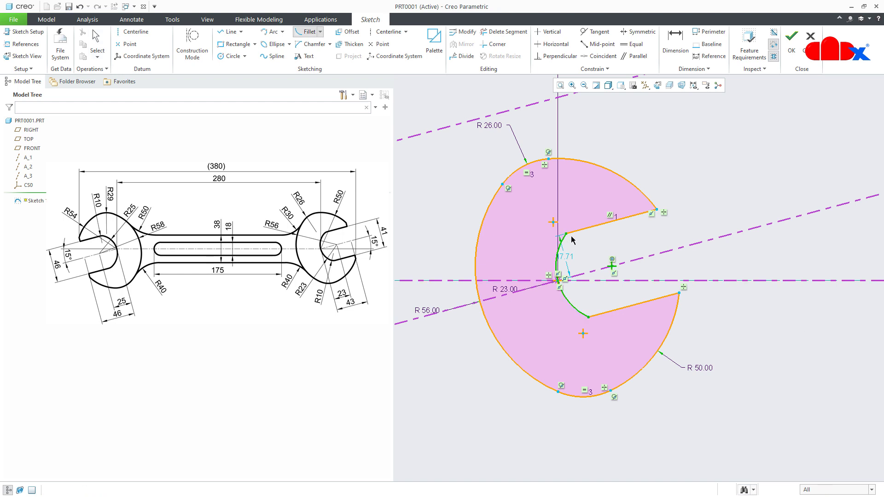
pyautogui.click(573, 233)
pyautogui.click(581, 309)
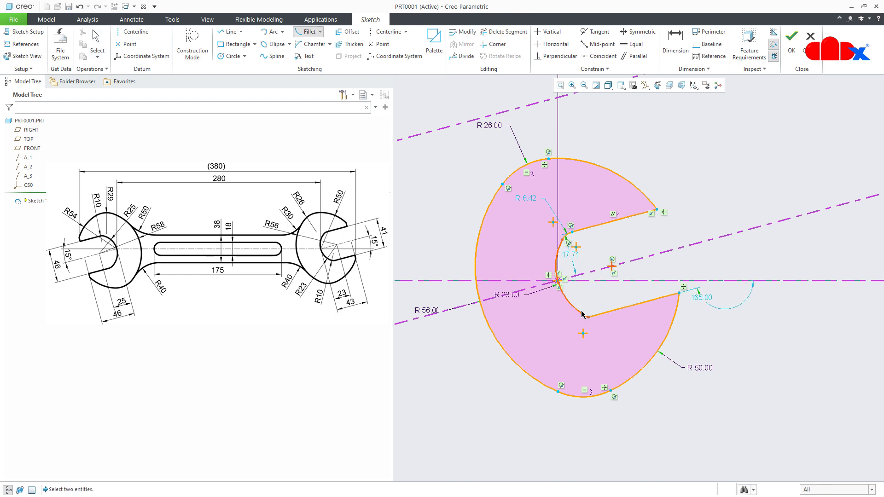
pyautogui.click(604, 312)
pyautogui.middleClick(604, 299)
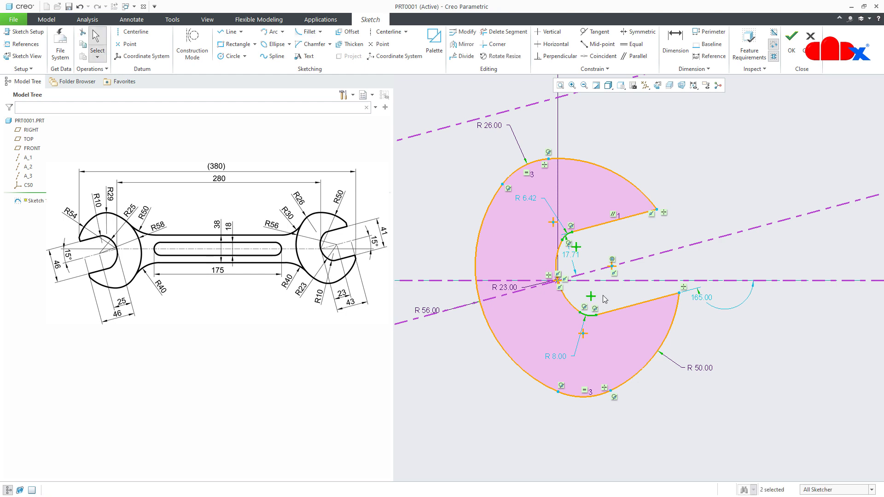
pyautogui.rightClick(604, 298)
pyautogui.click(630, 286)
# - Constrain the lower jaw line parallel to the inclined centerline
pyautogui.moveTo(635, 283); pyautogui.dragTo(719, 221)
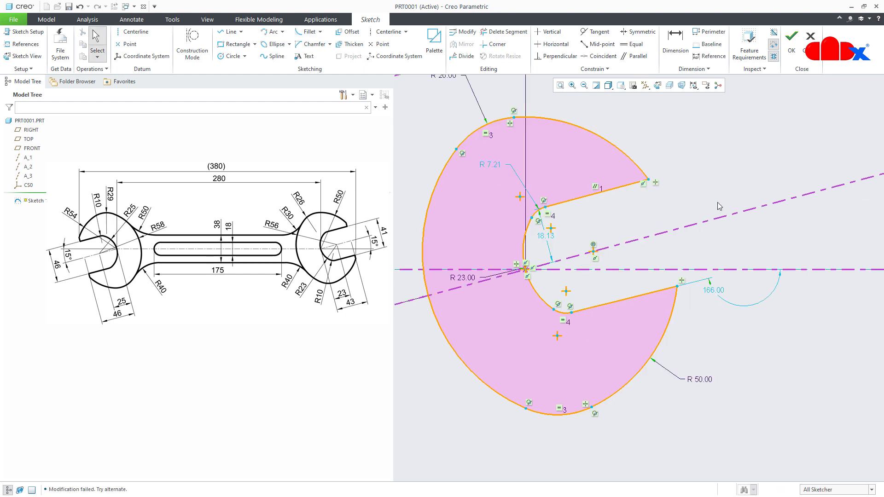
pyautogui.click(634, 55)
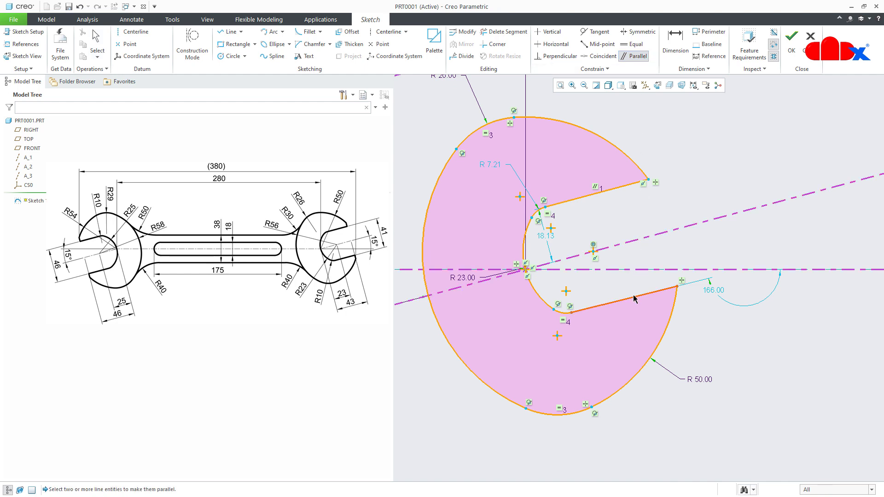
pyautogui.click(634, 298)
pyautogui.click(639, 244)
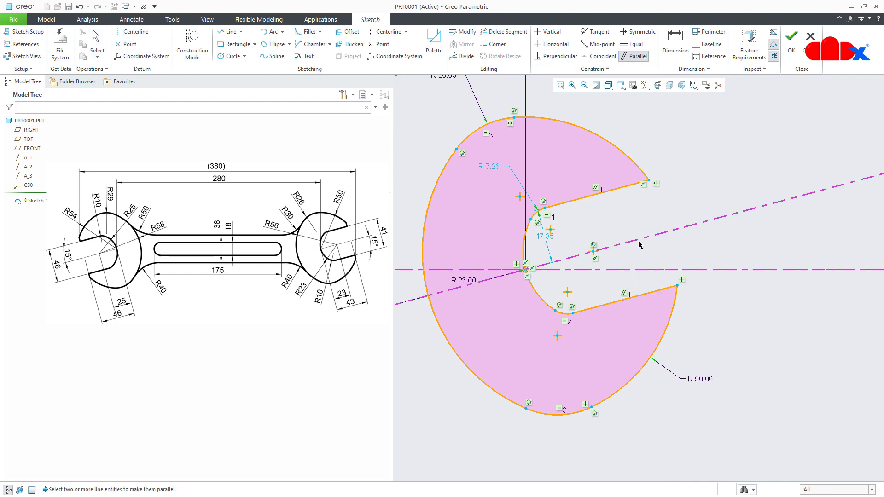
# - Dimension the distance between the upper and lower jaw lines as 41 mm
pyautogui.rightClick(691, 256)
pyautogui.click(788, 272)
pyautogui.click(633, 191)
pyautogui.click(653, 292)
pyautogui.middleClick(717, 251)
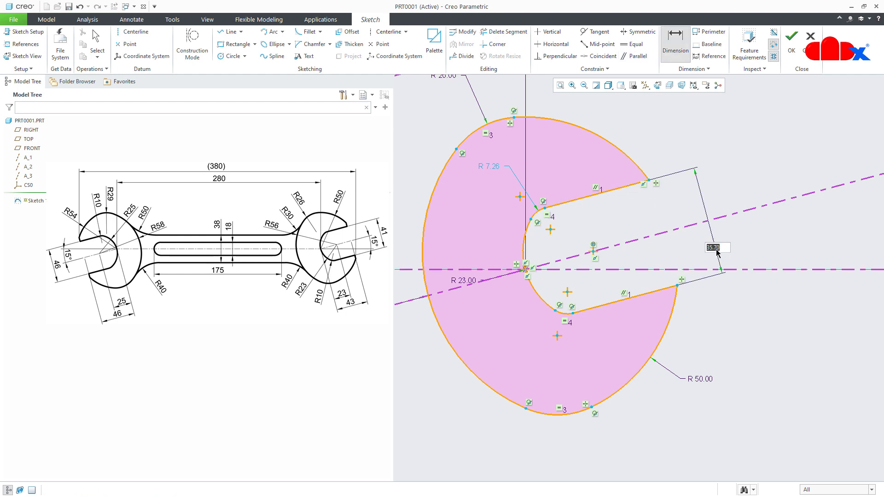
pyautogui.write('41')
pyautogui.press('Return')
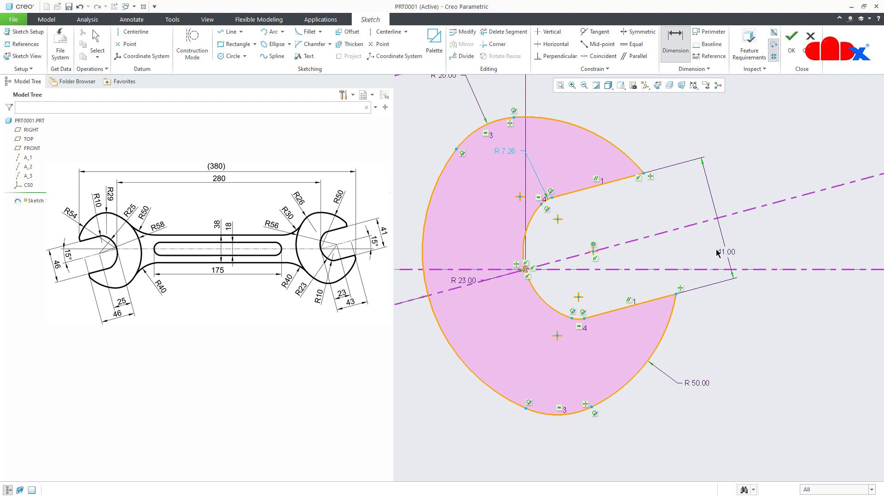
pyautogui.middleClick(719, 252)
# - Set the radius of the jaw opening's inner corner fillets to 10 mm
pyautogui.doubleClick(506, 152)
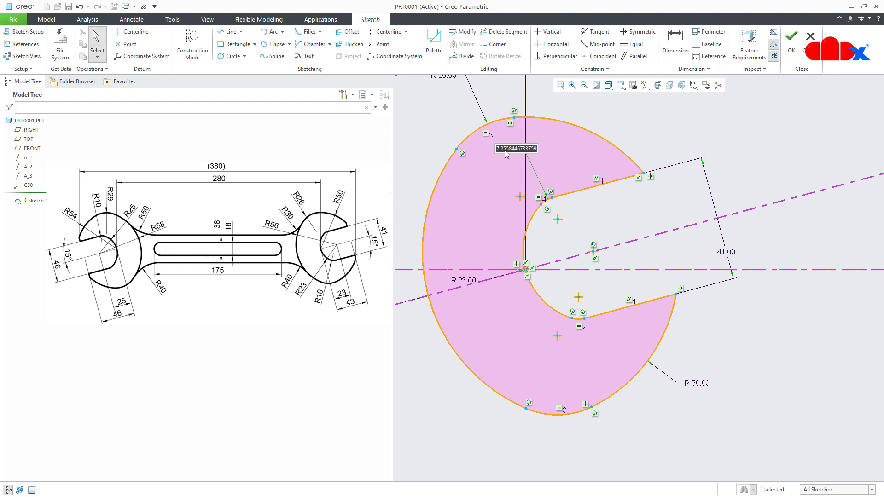
pyautogui.write('10')
pyautogui.press('Return')
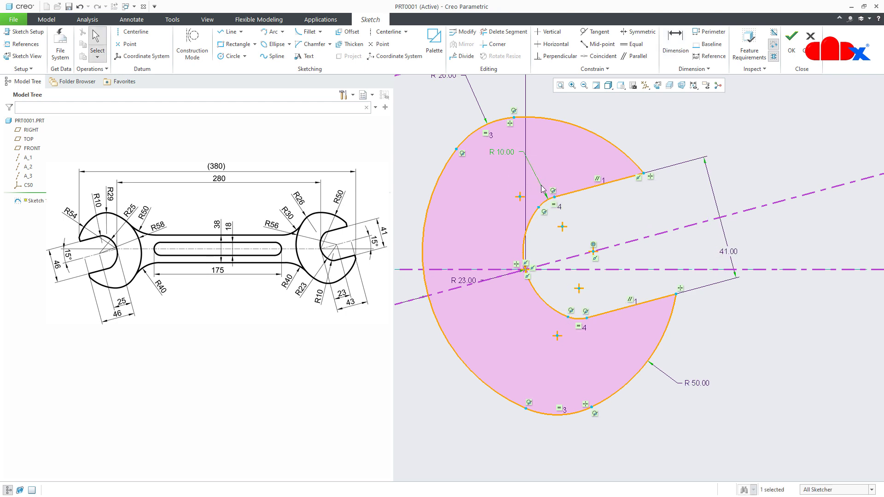
# - Draw a short line perpendicular to the lower jaw line across the R50 arc, and mirror it about the inclined centerline
pyautogui.rightClick(707, 344)
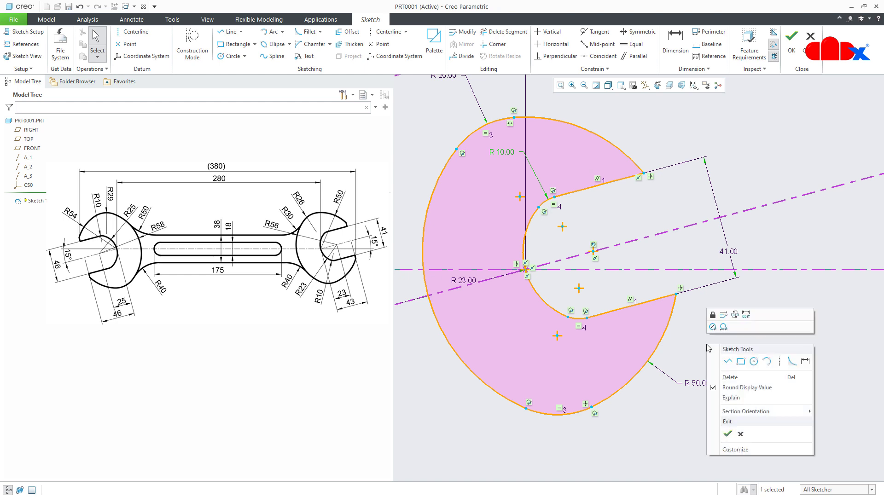
pyautogui.click(724, 362)
pyautogui.click(660, 299)
pyautogui.click(672, 346)
pyautogui.middleClick(723, 360)
pyautogui.middleClick(727, 361)
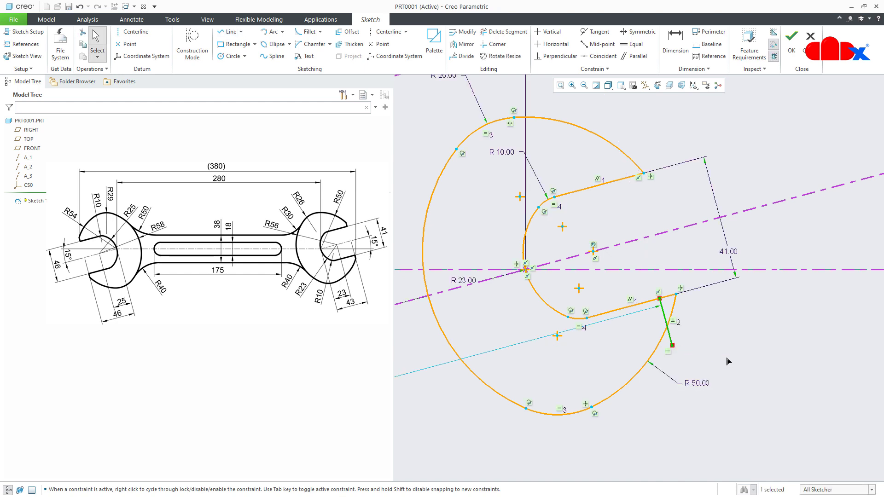
pyautogui.click(463, 44)
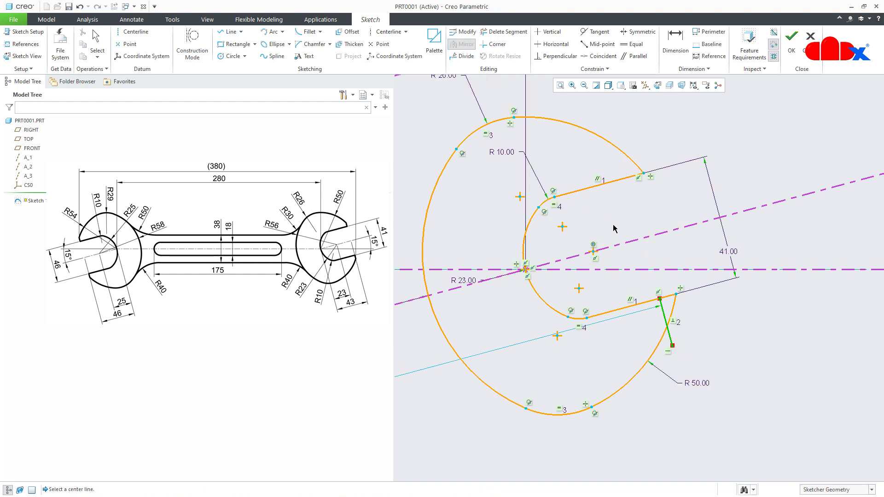
pyautogui.click(633, 242)
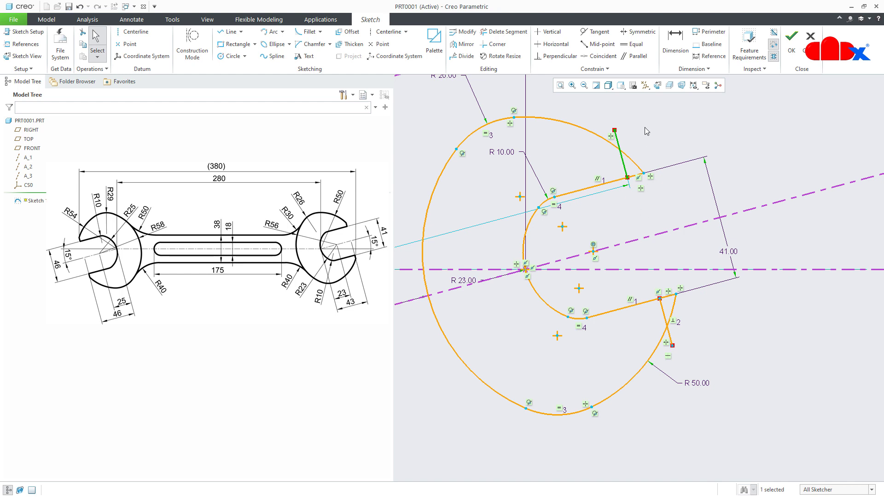
# - Trim the right head's outline beyond both jaw tips and the overhanging ends of the two short tip lines
pyautogui.click(516, 32)
pyautogui.moveTo(624, 131); pyautogui.dragTo(650, 202)
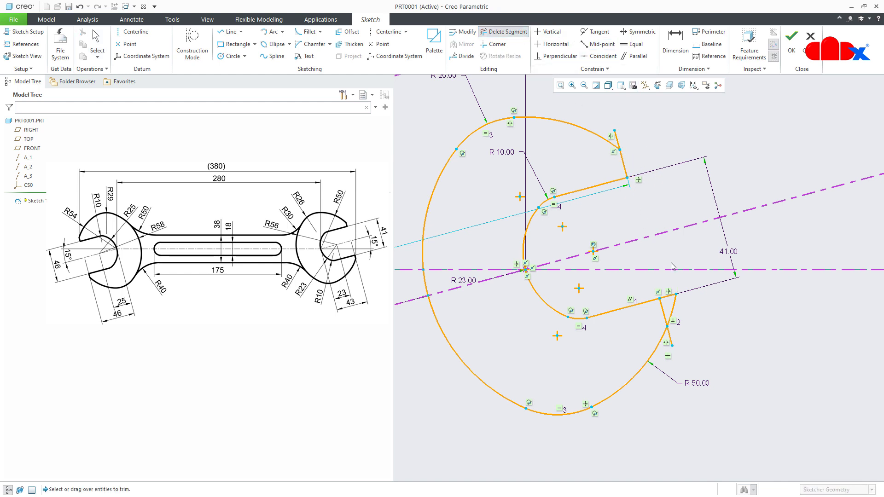
pyautogui.moveTo(674, 286); pyautogui.dragTo(678, 336)
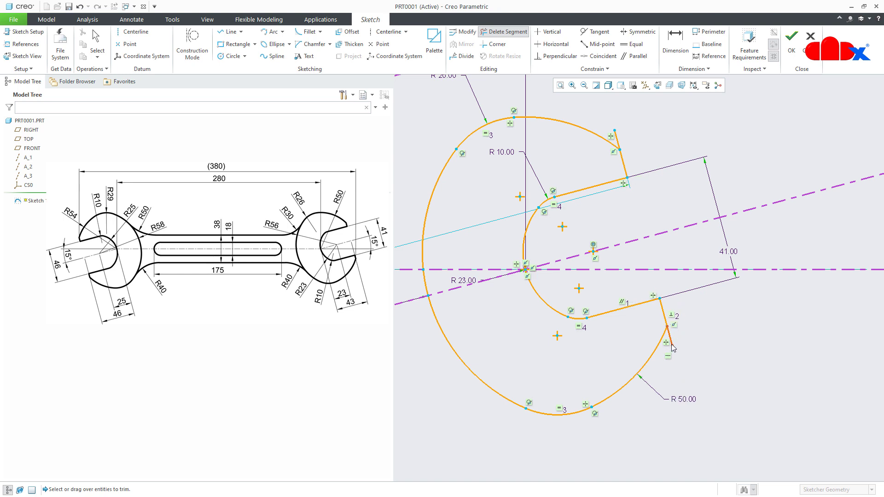
pyautogui.click(672, 343)
pyautogui.click(617, 135)
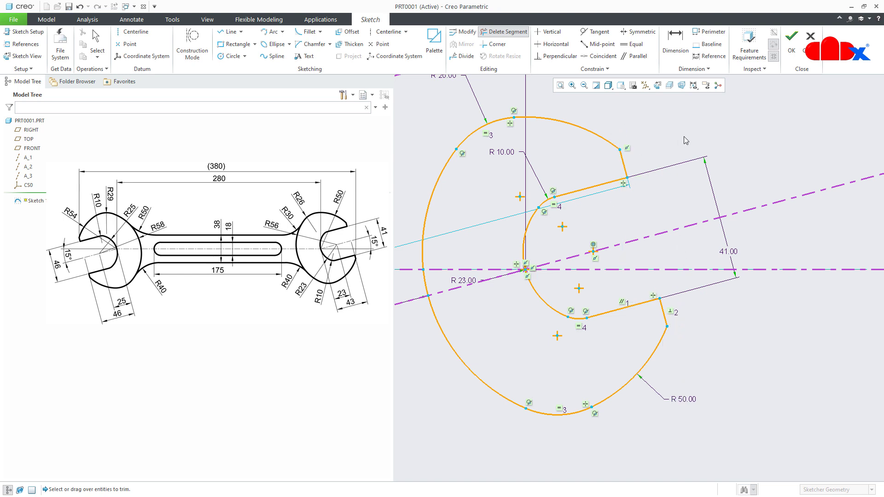
pyautogui.middleClick(687, 132)
# - Dimension the lower jaw tip line at 43 mm from the right head's center point
pyautogui.rightClick(687, 133)
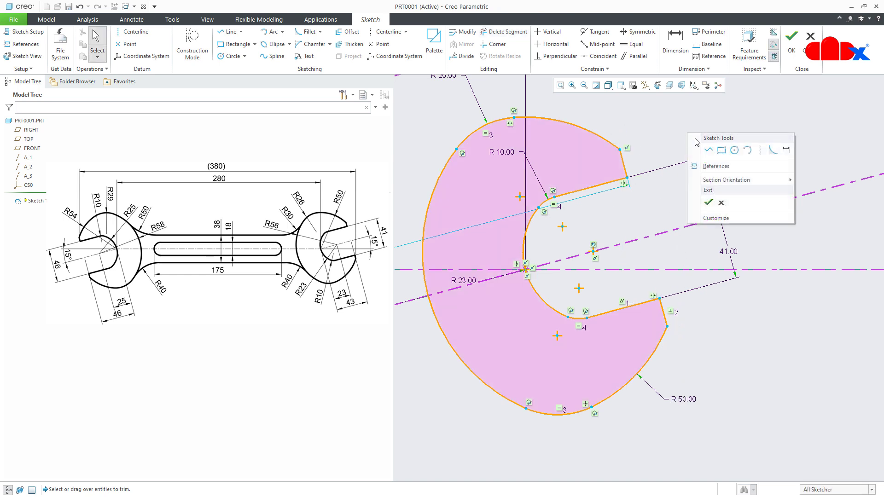
pyautogui.click(778, 152)
pyautogui.click(663, 312)
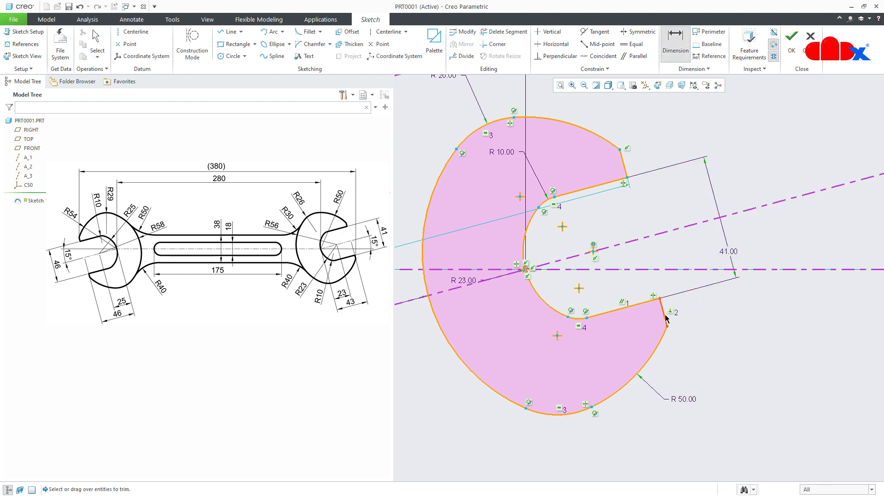
pyautogui.click(527, 271)
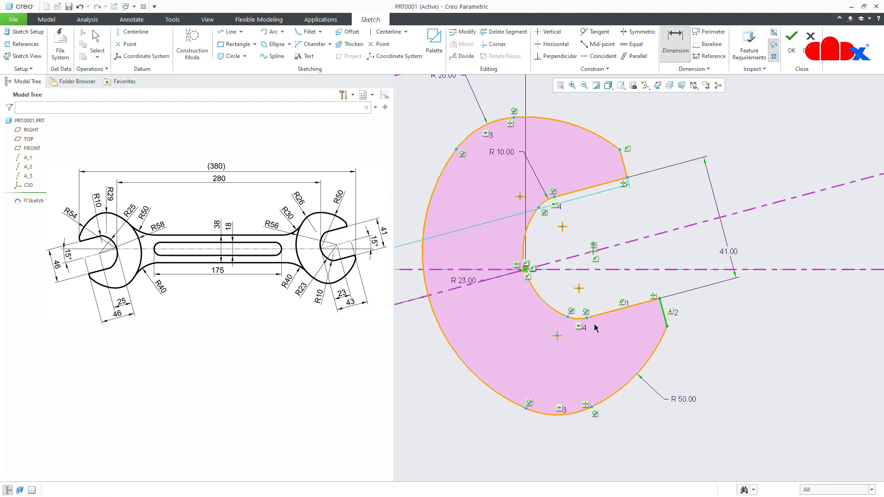
pyautogui.middleClick(617, 325)
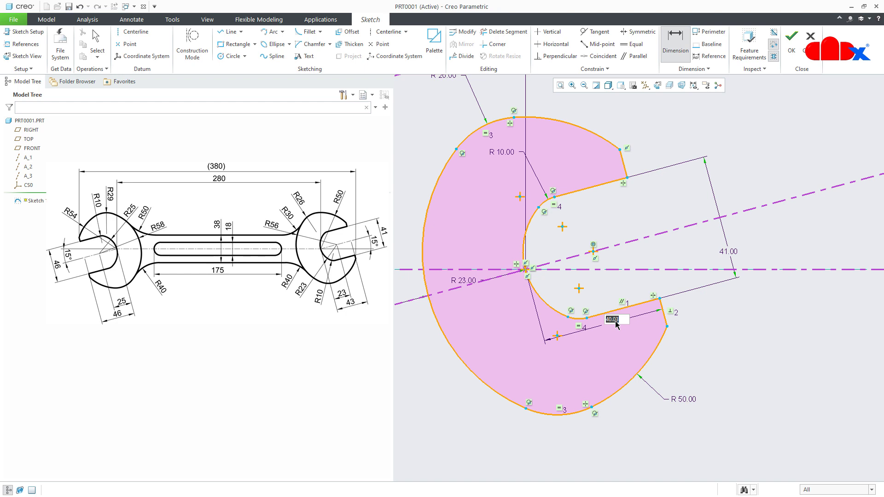
pyautogui.write('43')
pyautogui.press('Return')
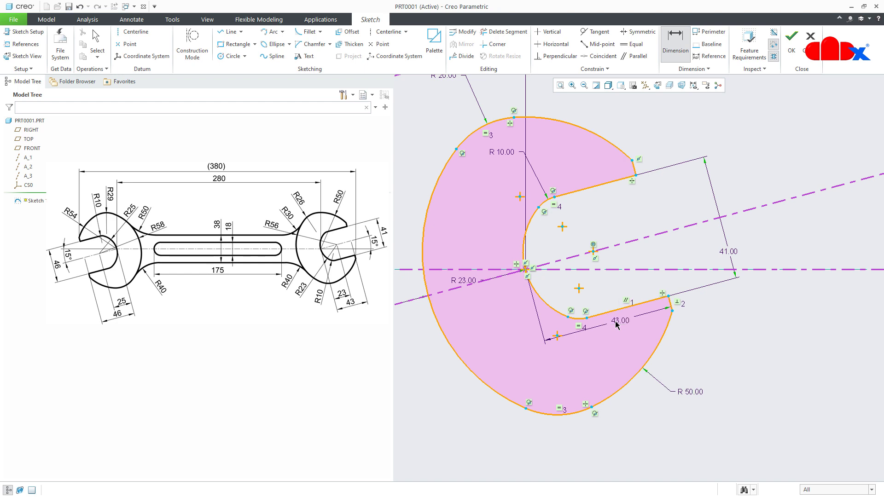
pyautogui.middleClick(759, 358)
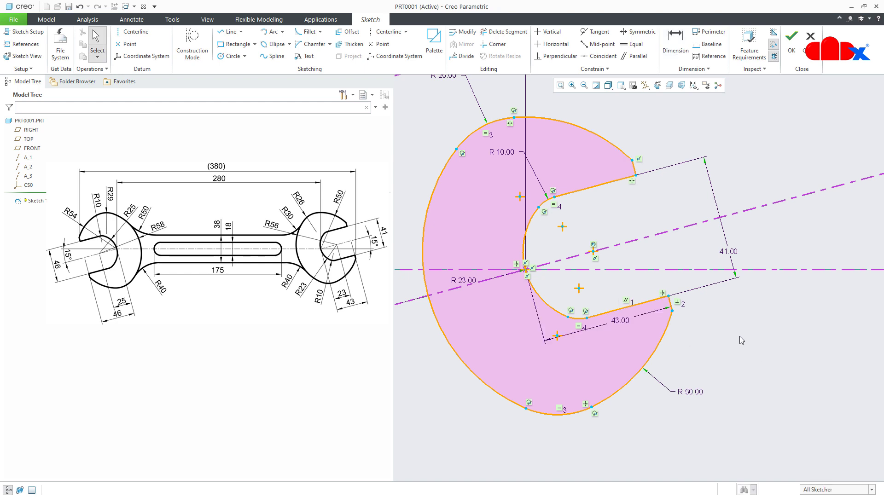
# - Bring both heads into view and hide the sketch dimensions and constraints
pyautogui.scroll(6, 740, 336)
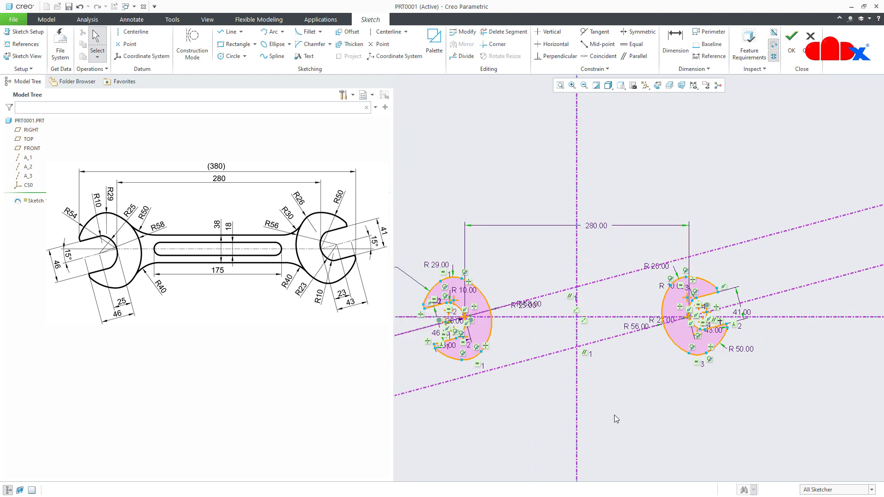
pyautogui.hotkey('ctrl', 'd')
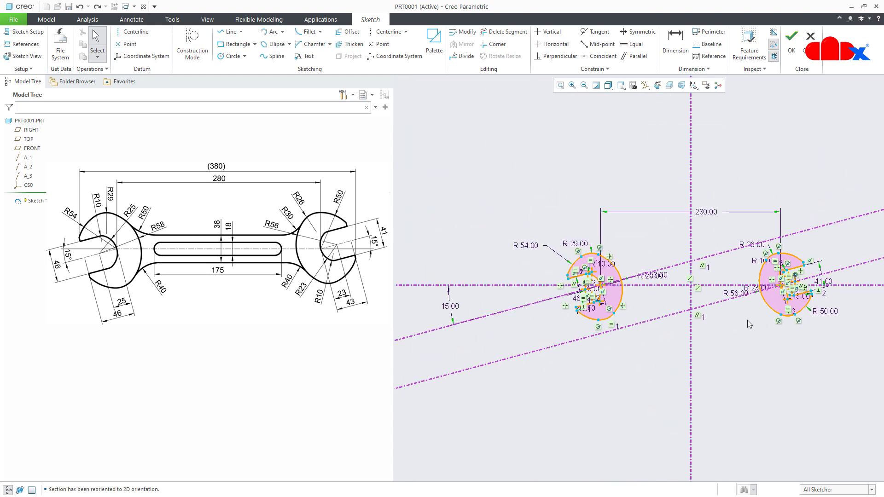
pyautogui.scroll(-3, 747, 320)
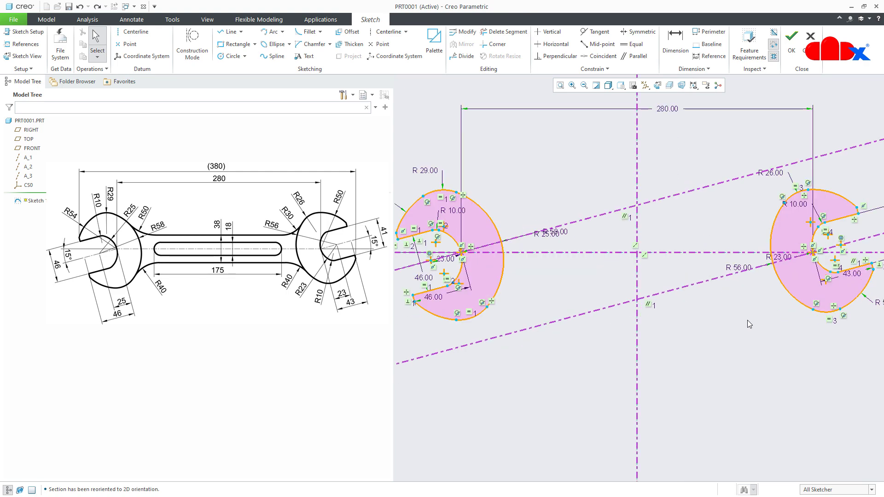
pyautogui.click(694, 85)
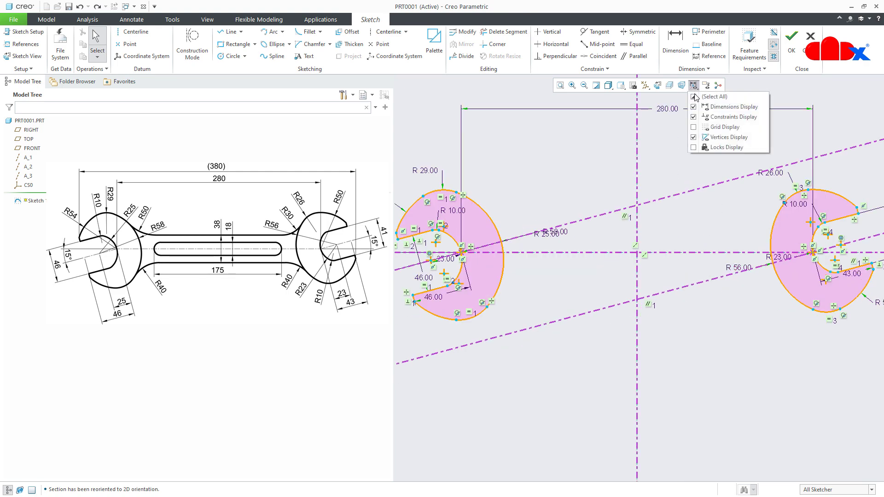
pyautogui.click(694, 106)
pyautogui.click(694, 117)
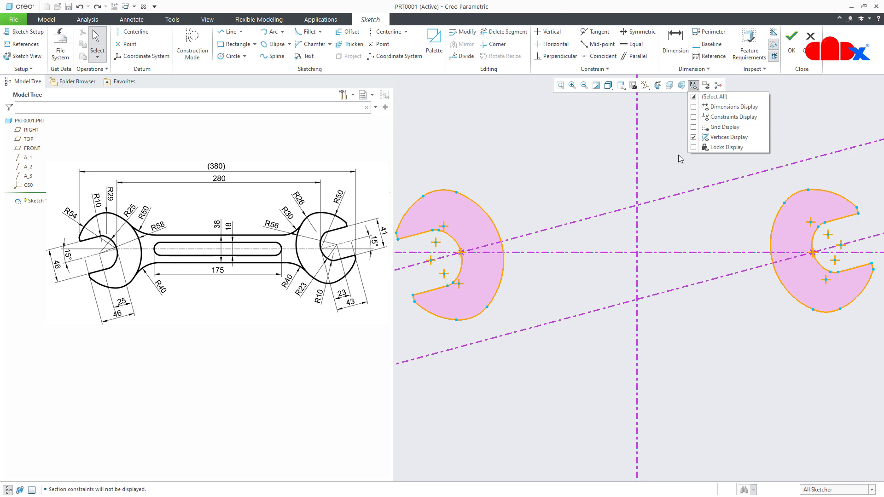
pyautogui.click(693, 210)
# - Draw two horizontal handle lines connecting the outlines of both heads, one above and one below the horizontal centerline
pyautogui.rightClick(554, 185)
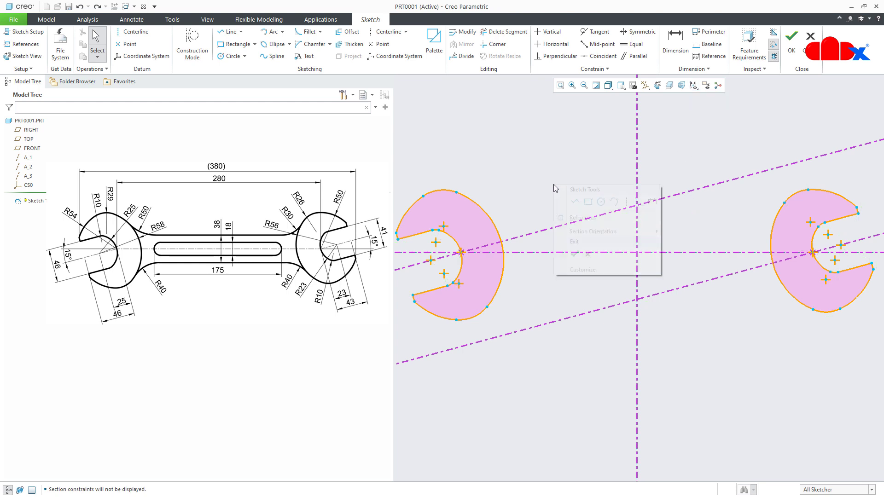
pyautogui.click(575, 201)
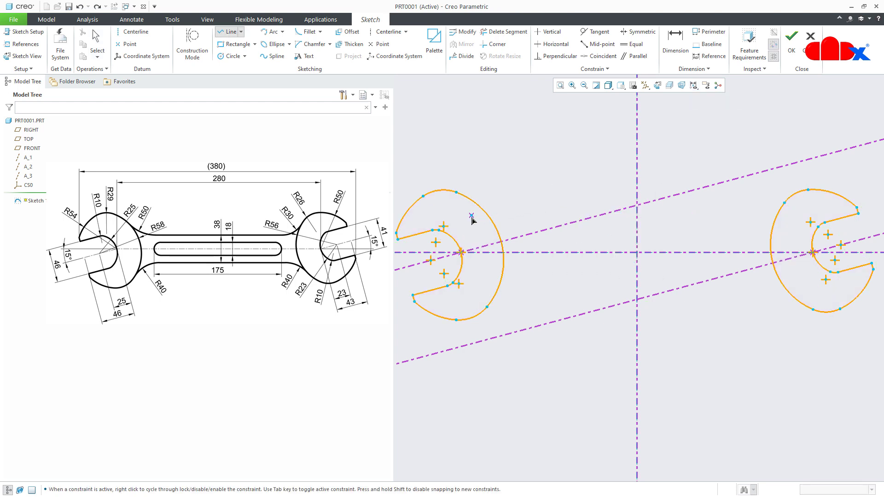
pyautogui.click(484, 211)
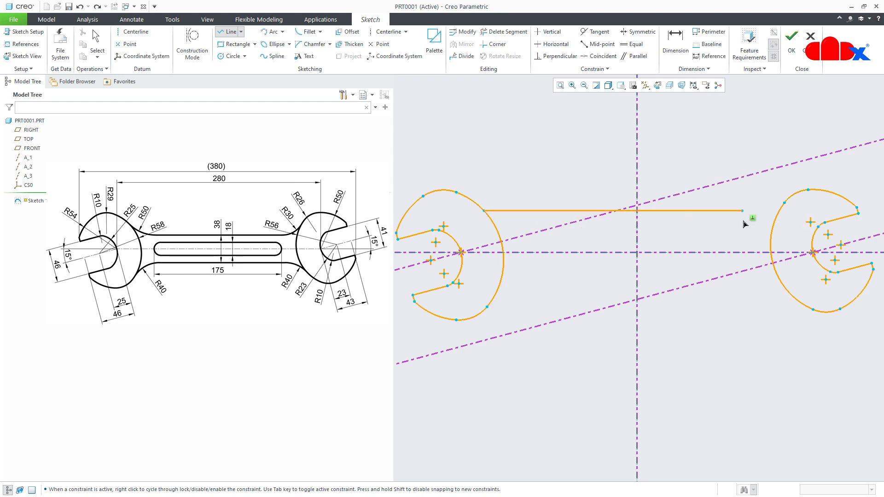
pyautogui.click(778, 212)
pyautogui.middleClick(737, 239)
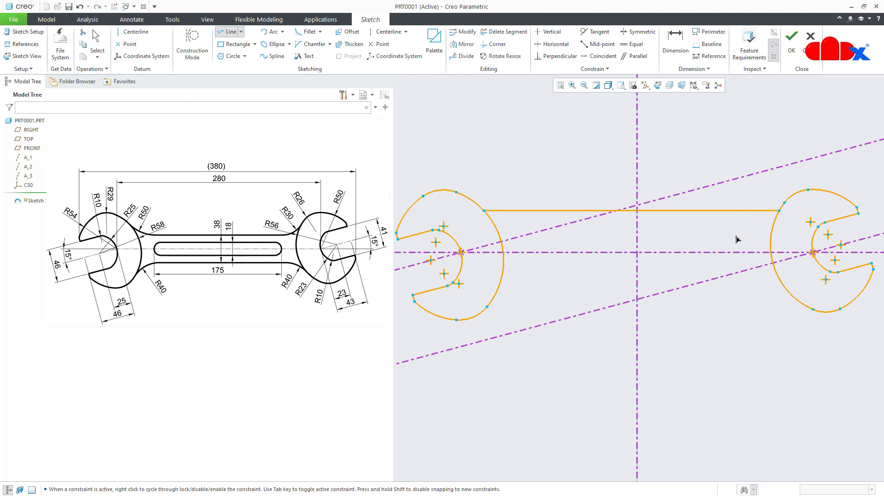
pyautogui.click(496, 292)
pyautogui.click(788, 292)
pyautogui.middleClick(778, 339)
pyautogui.middleClick(769, 334)
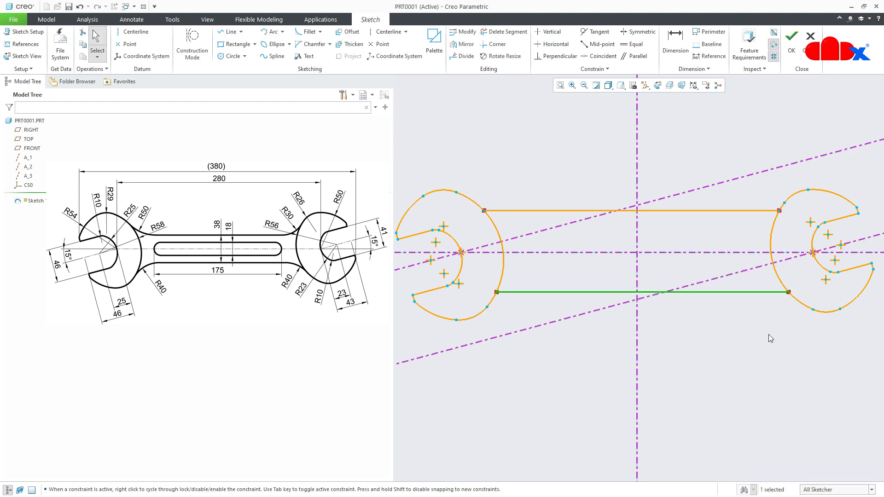
# - Show the sketch dimensions again and dimension the upper handle line at 19 mm from the horizontal centerline
pyautogui.click(693, 86)
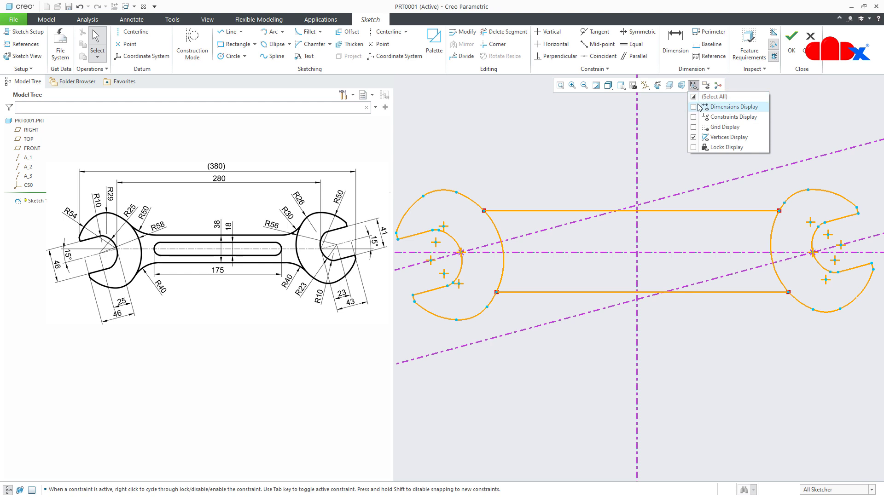
pyautogui.click(732, 107)
pyautogui.click(675, 41)
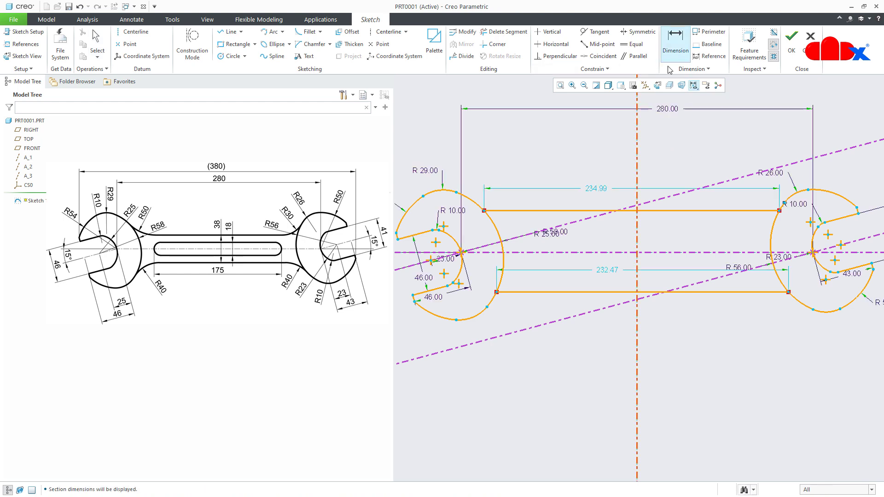
pyautogui.click(670, 211)
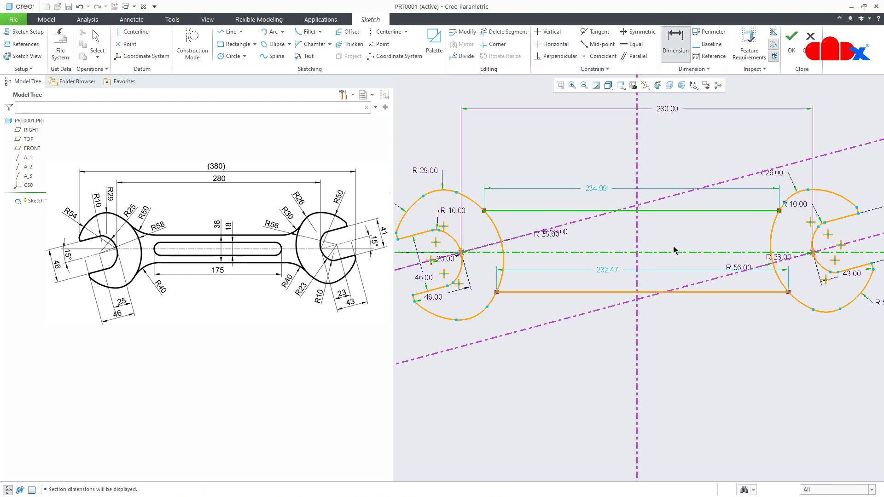
pyautogui.middleClick(680, 235)
pyautogui.write('1')
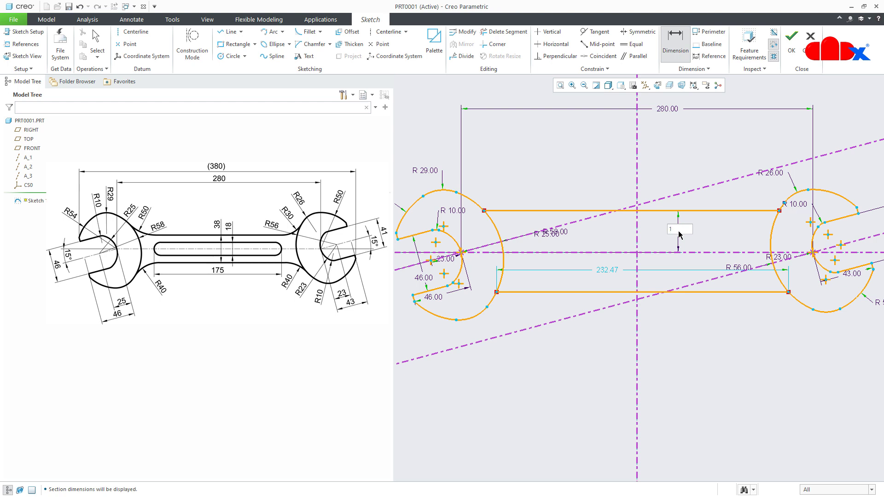
pyautogui.write('9')
pyautogui.press('Return')
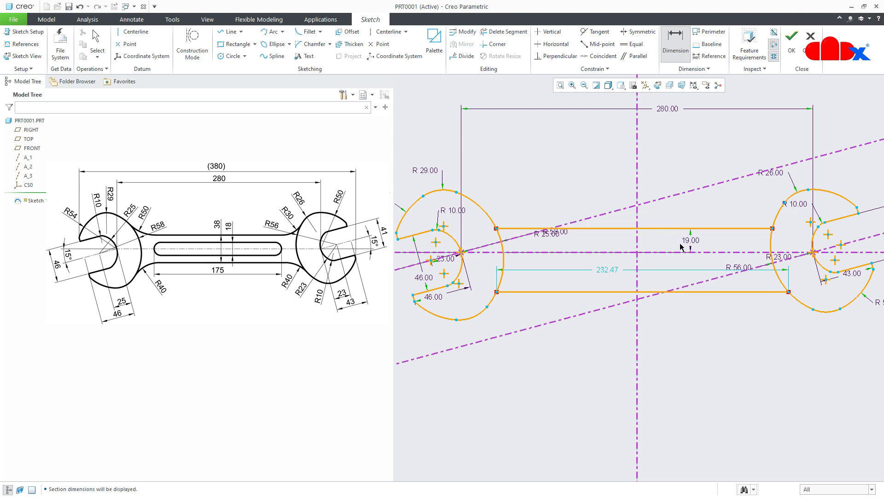
# - Dimension the lower handle line at 19 mm from the horizontal centerline
pyautogui.click(681, 252)
pyautogui.click(672, 292)
pyautogui.middleClick(668, 277)
pyautogui.write('19')
pyautogui.press('Return')
pyautogui.middleClick(685, 325)
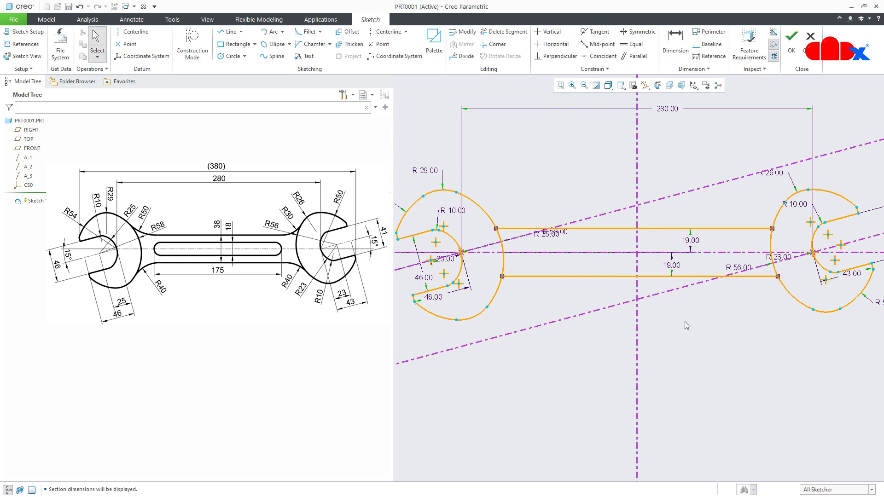
# - Draw transition arcs from the left head's outline to the upper and lower handle lines, with radii of about 27 mm and 41 mm
pyautogui.rightClick(685, 326)
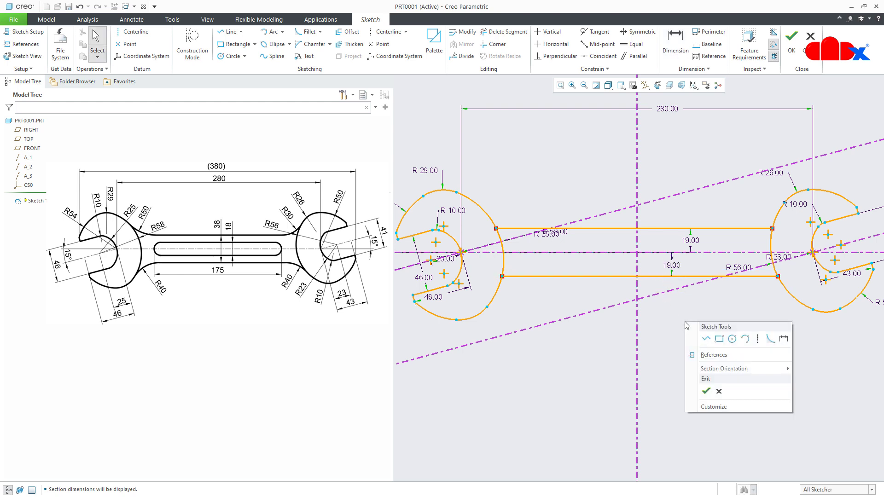
pyautogui.click(745, 342)
pyautogui.scroll(-6, 524, 256)
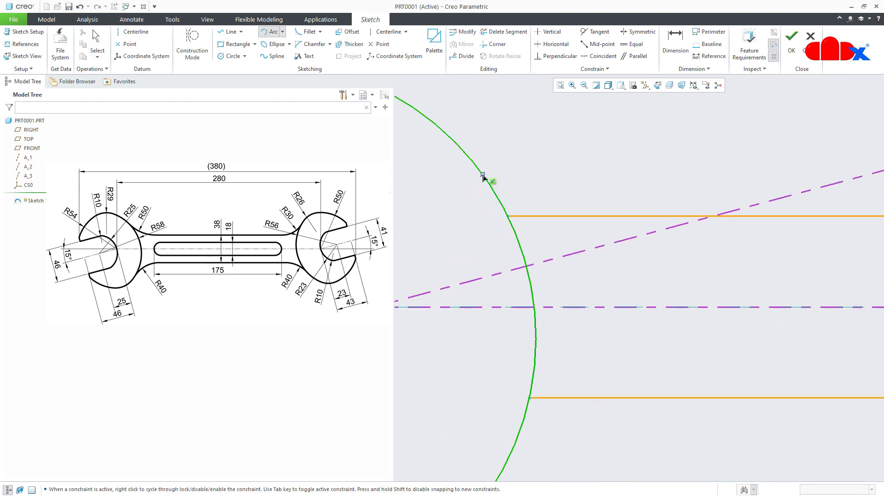
pyautogui.click(583, 216)
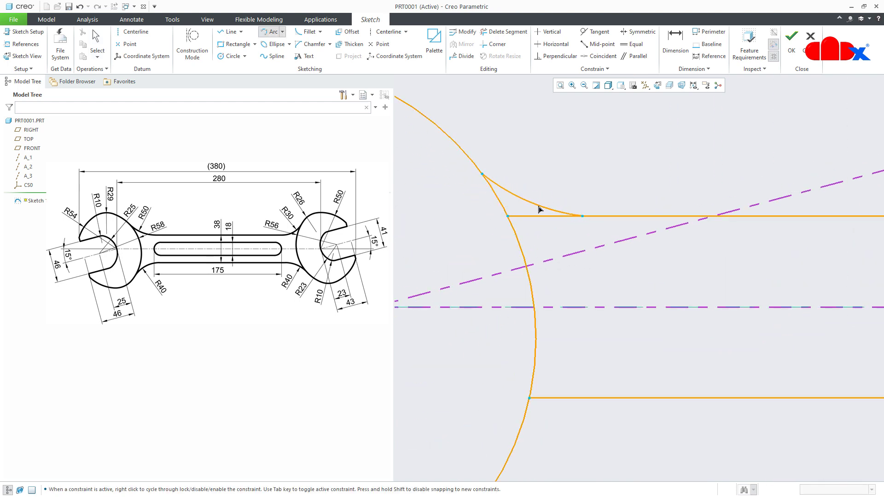
pyautogui.click(538, 213)
pyautogui.click(515, 455)
pyautogui.click(622, 397)
pyautogui.click(570, 420)
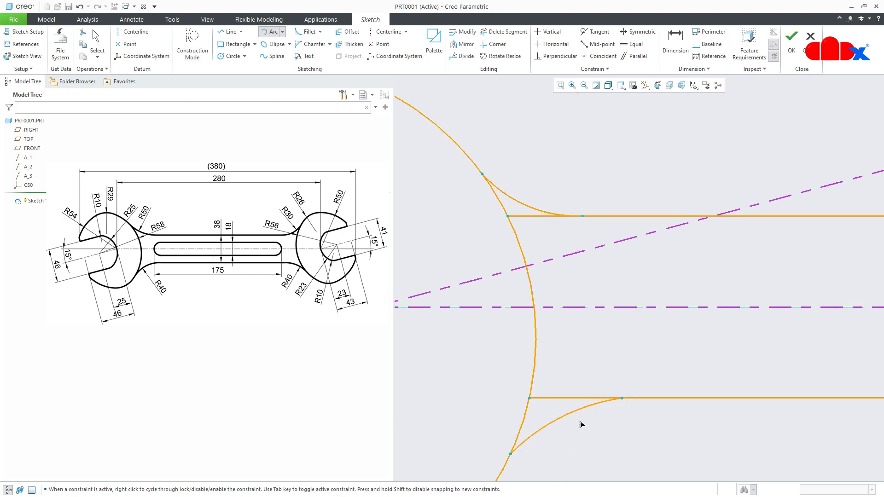
pyautogui.middleClick(612, 430)
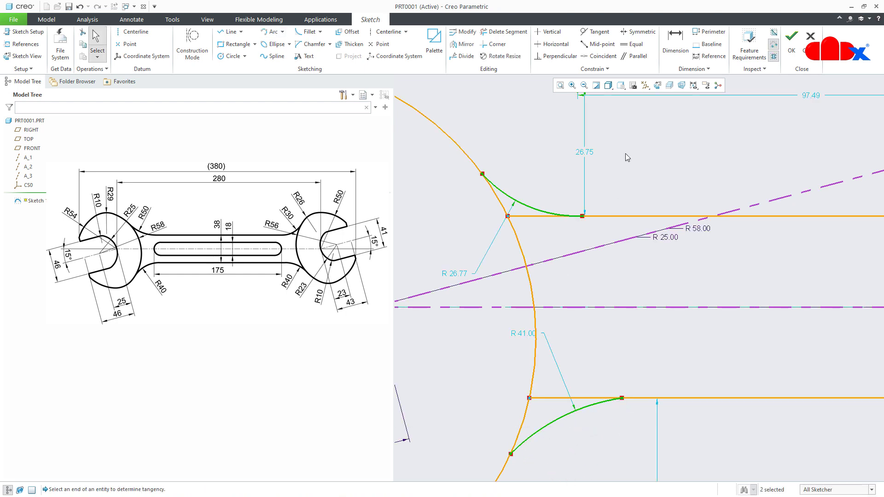
# - Make the upper transition arc tangent to the left head's outline and to the upper handle line
pyautogui.click(596, 32)
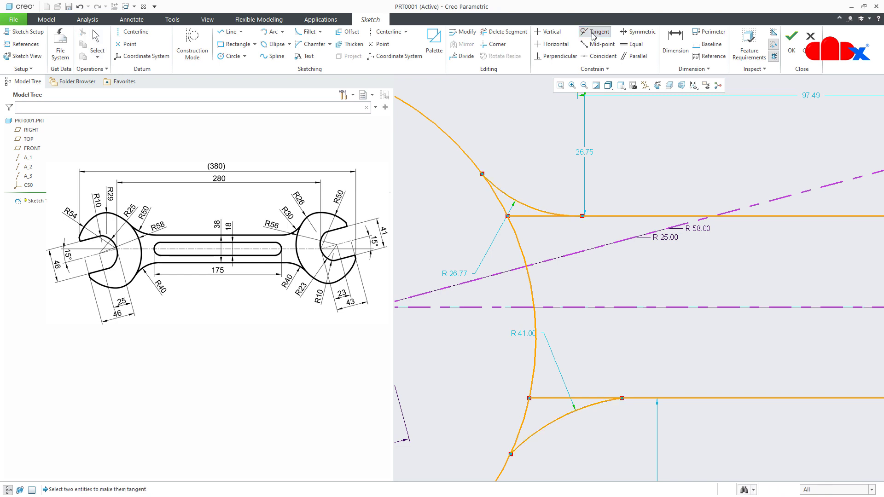
pyautogui.click(468, 164)
pyautogui.click(533, 209)
pyautogui.click(609, 216)
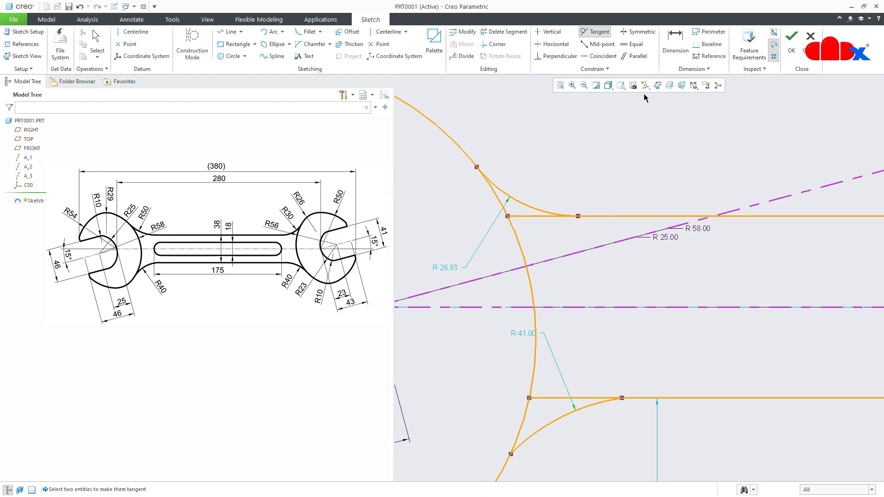
# - Show the sketch constraints and make the lower left transition arc tangent to the left head's outline and the lower handle line
pyautogui.click(693, 85)
pyautogui.click(693, 118)
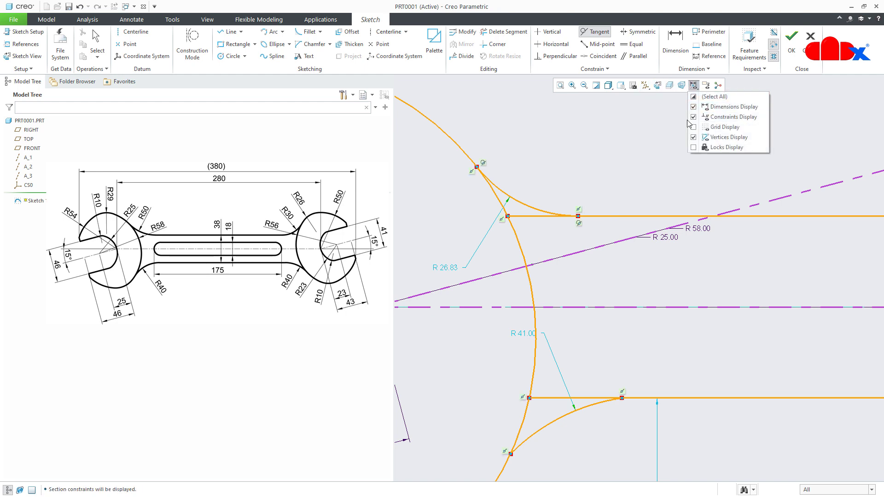
pyautogui.click(528, 441)
pyautogui.click(521, 436)
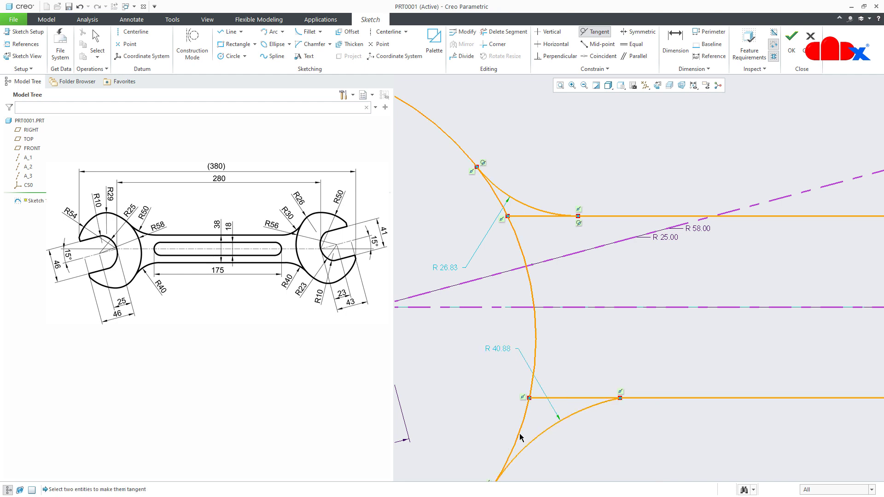
pyautogui.click(571, 419)
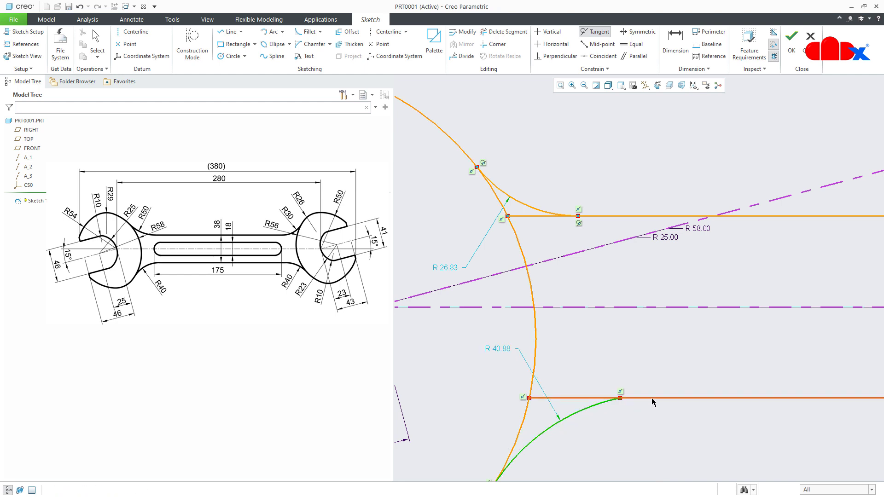
pyautogui.click(653, 398)
# - Trim the leftover ends of the upper and lower handle lines between the transition arcs and the left head
pyautogui.click(504, 31)
pyautogui.click(538, 218)
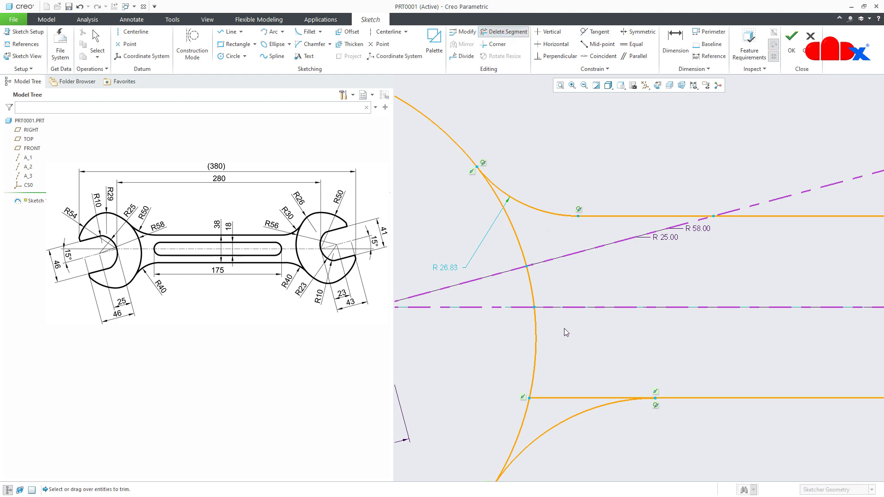
pyautogui.click(559, 397)
pyautogui.scroll(-2, 600, 266)
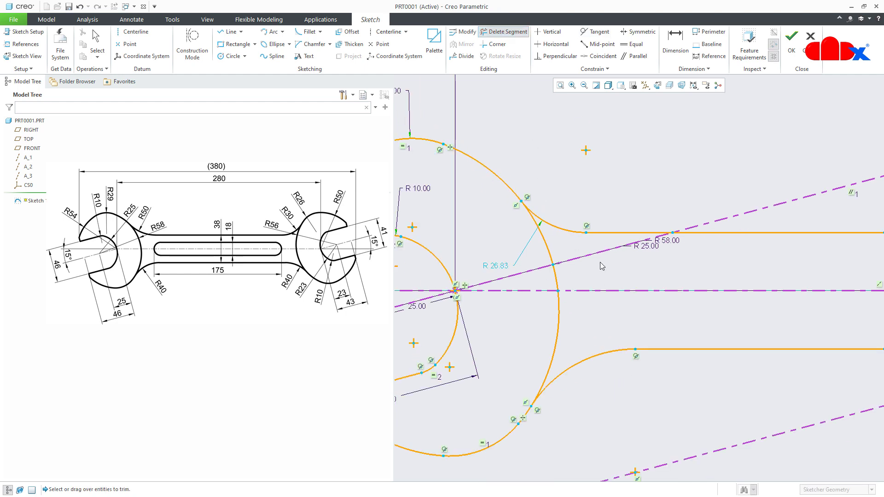
# - Dimension the radius of the upper transition arc at the left head at 50 mm
pyautogui.click(676, 41)
pyautogui.click(554, 226)
pyautogui.middleClick(583, 185)
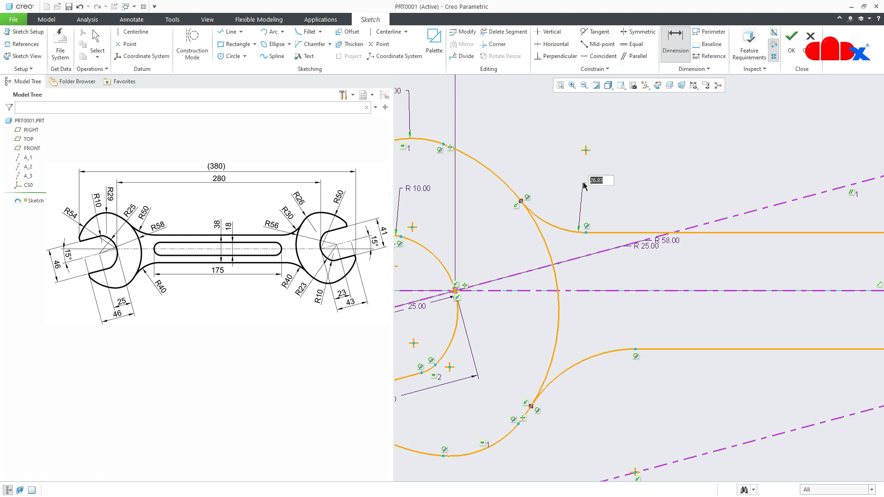
pyautogui.write('50')
pyautogui.press('Return')
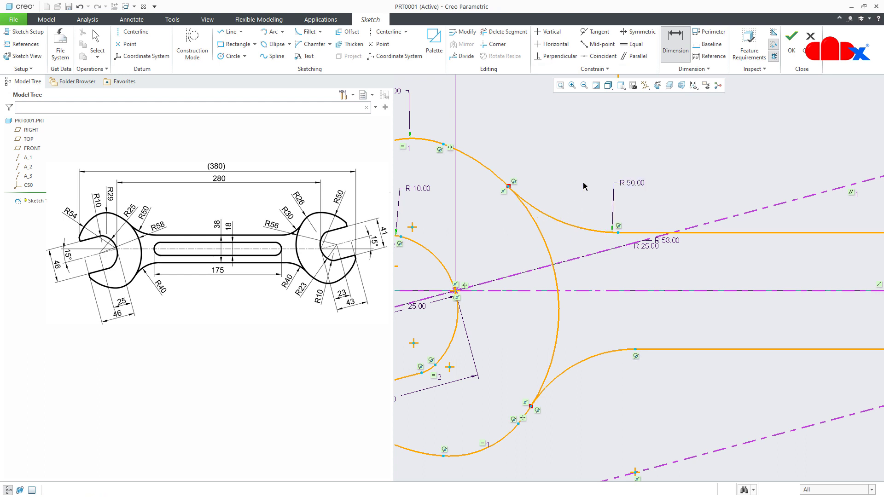
# - Try to dimension the radius of the lower transition arc at the left head
pyautogui.click(577, 368)
pyautogui.middleClick(597, 407)
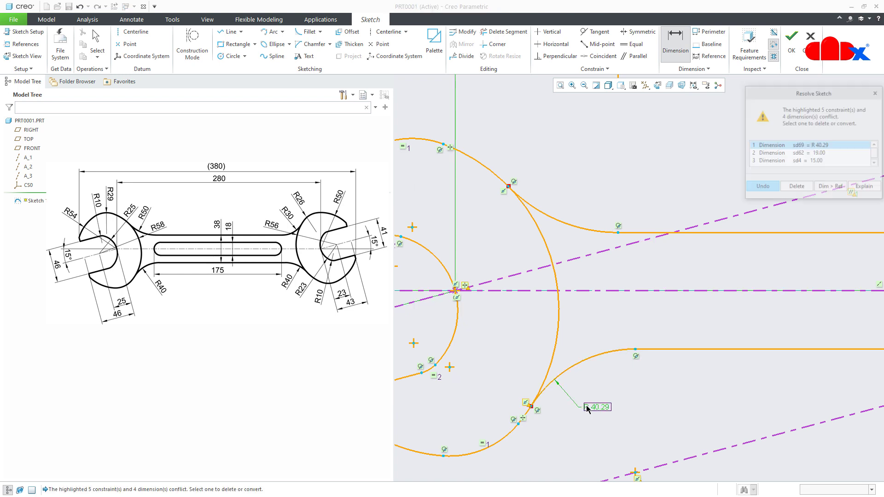
pyautogui.scroll(-1, 644, 313)
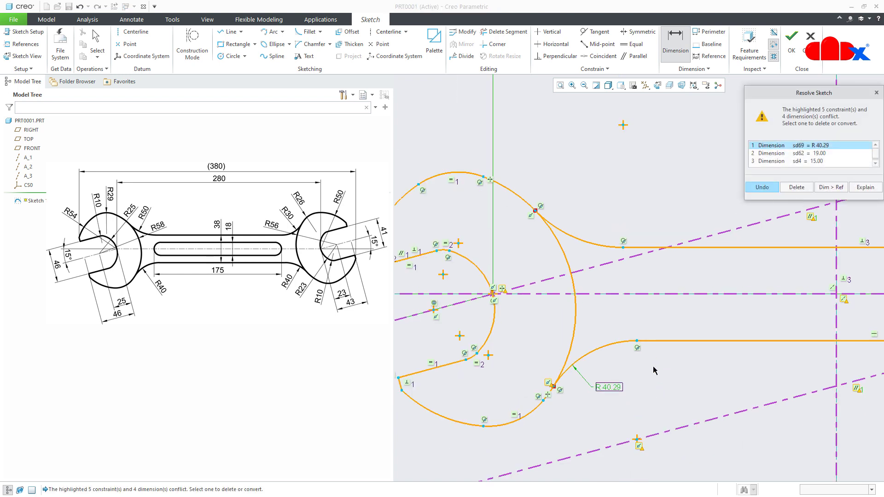
pyautogui.press('Escape')
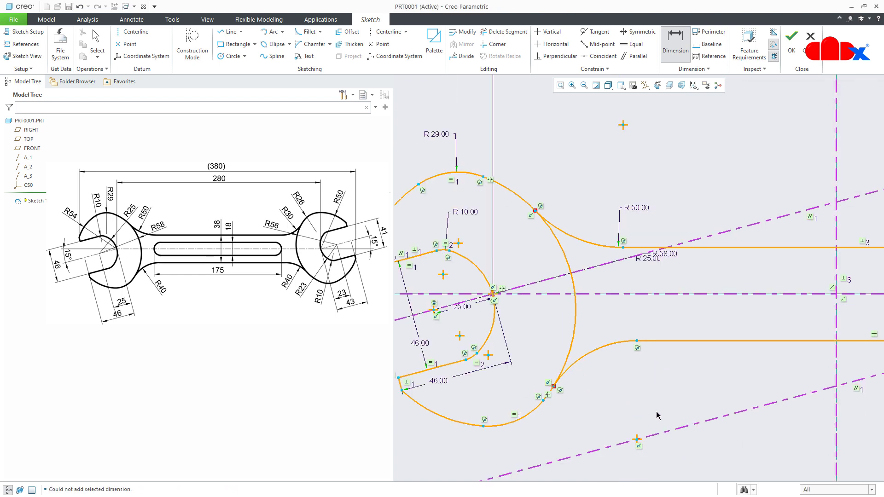
# - Delete the constraint holding the lower left arc's center on the inclined centerline and dimension the arc's radius at 40 mm
pyautogui.middleClick(640, 449)
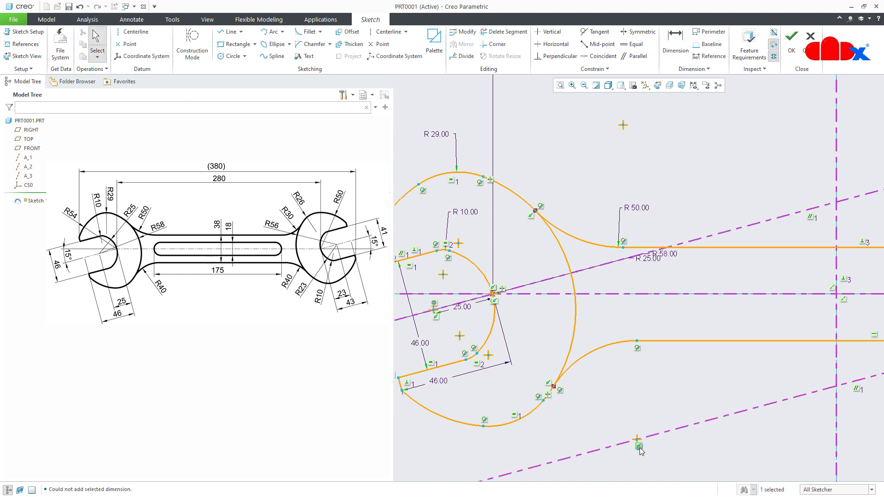
pyautogui.press('Delete')
pyautogui.rightClick(639, 403)
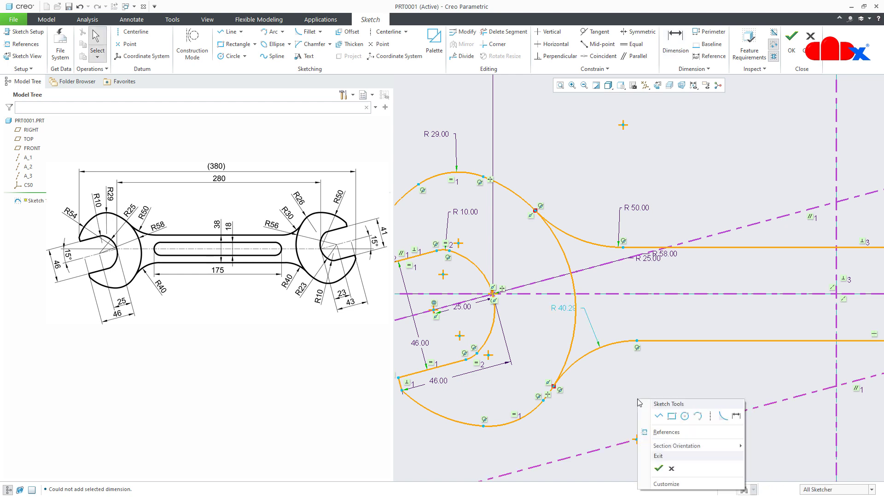
pyautogui.click(731, 416)
pyautogui.click(589, 350)
pyautogui.middleClick(596, 390)
pyautogui.write('40')
pyautogui.press('Return')
# - Draw a transition arc of about 33 mm radius from the lower handle line to the right head's outline
pyautogui.scroll(5, 548, 355)
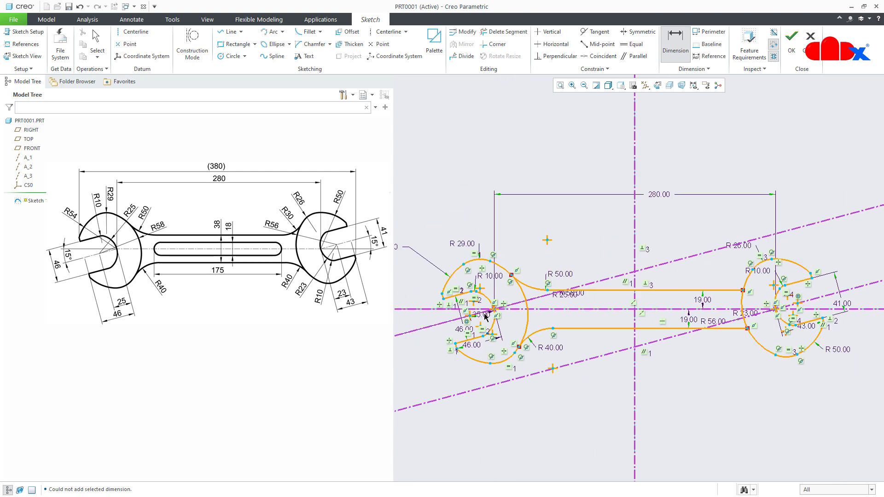
pyautogui.scroll(-5, 737, 308)
pyautogui.scroll(-2, 782, 366)
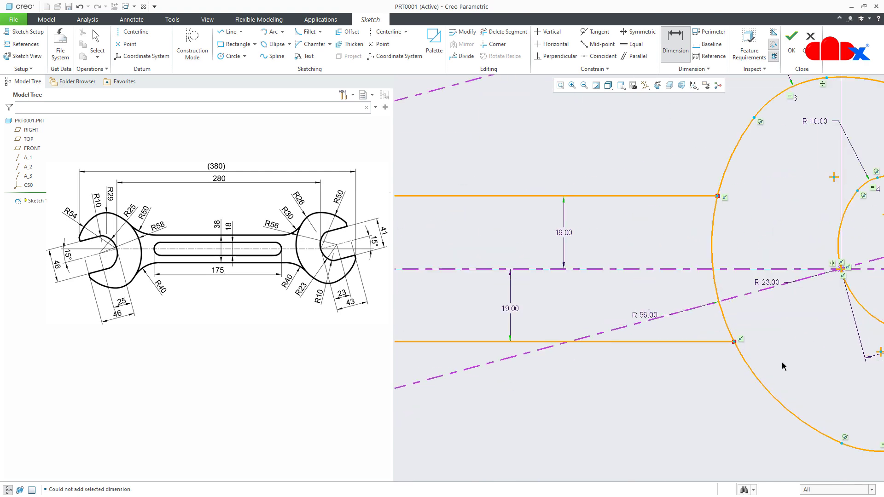
pyautogui.rightClick(695, 399)
pyautogui.click(753, 411)
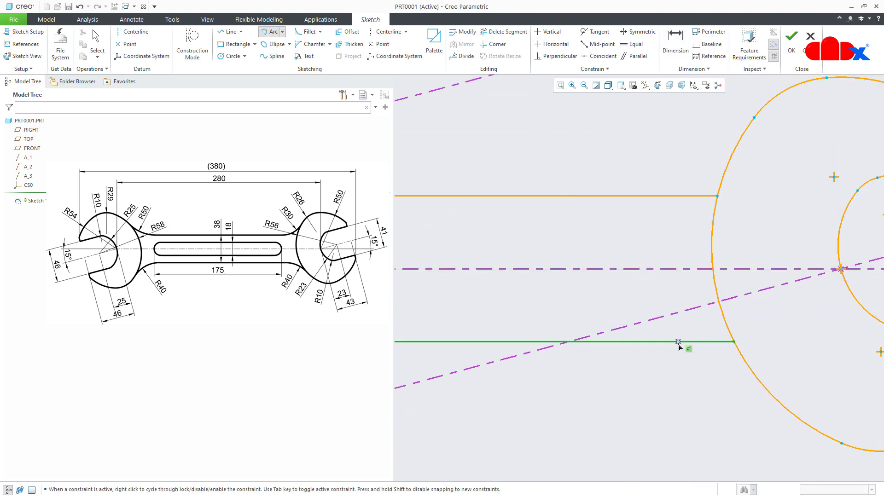
pyautogui.click(678, 341)
pyautogui.click(752, 371)
pyautogui.click(738, 366)
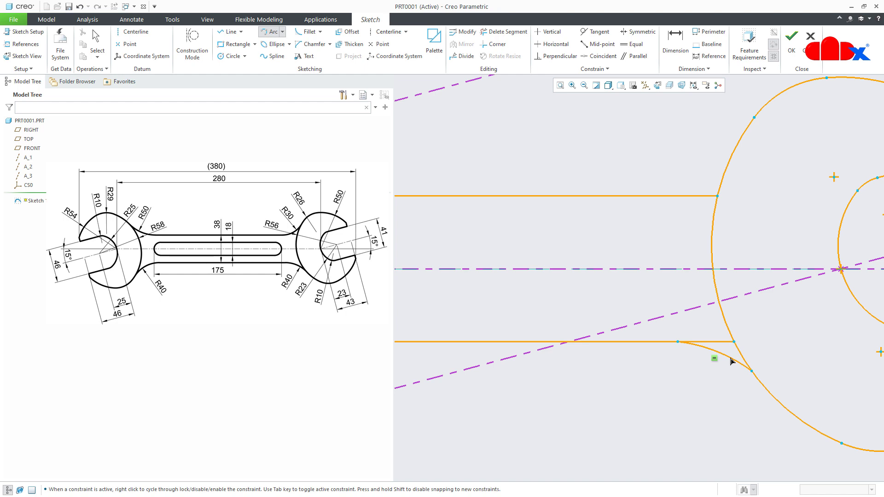
pyautogui.click(732, 362)
pyautogui.middleClick(713, 378)
# - Draw a transition arc of about 24 mm radius from the upper handle line to the right head's outline
pyautogui.rightClick(714, 382)
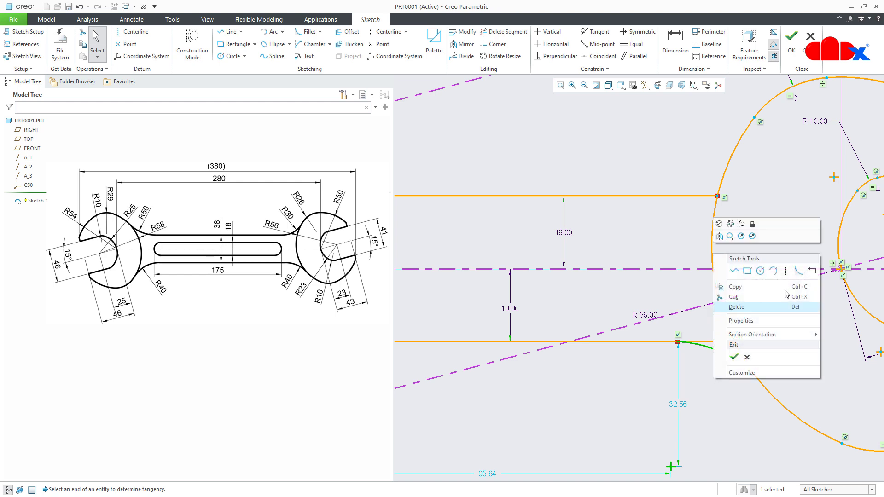
pyautogui.click(775, 272)
pyautogui.click(656, 196)
pyautogui.click(727, 164)
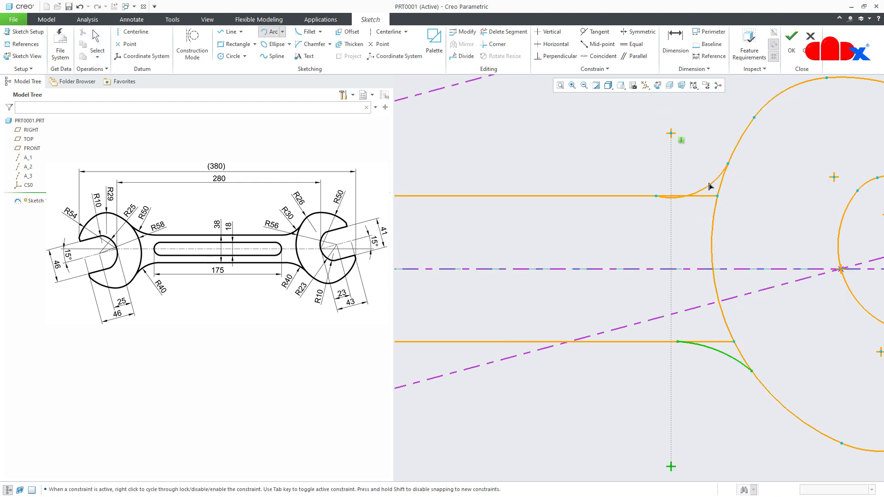
pyautogui.rightClick(709, 184)
pyautogui.click(709, 185)
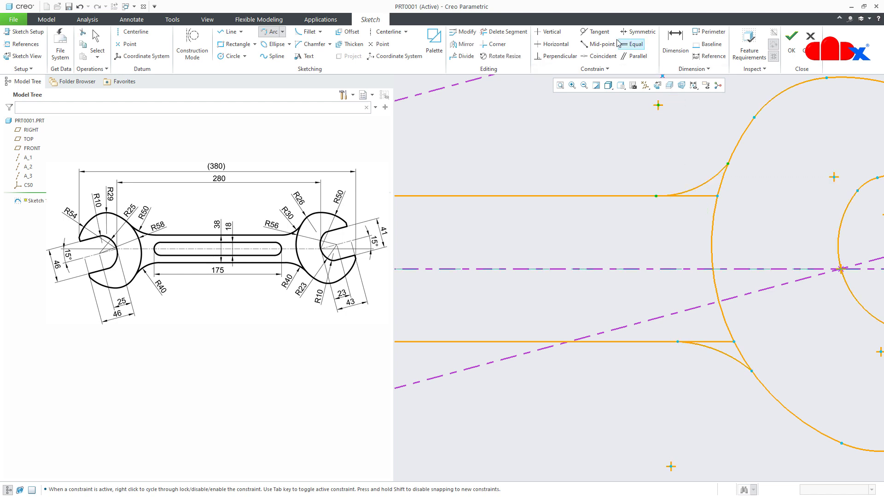
# - Make the upper right transition arc tangent to the upper handle line and to the right head's outline
pyautogui.click(596, 32)
pyautogui.click(683, 190)
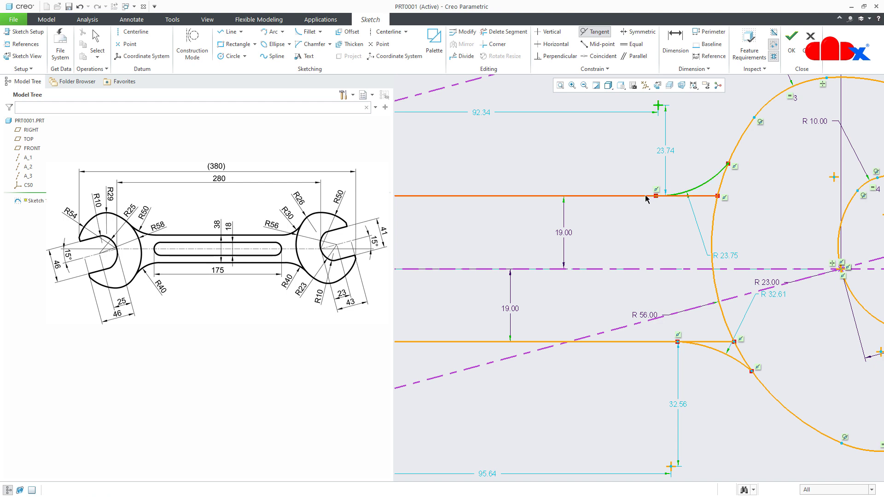
pyautogui.click(682, 195)
pyautogui.click(684, 193)
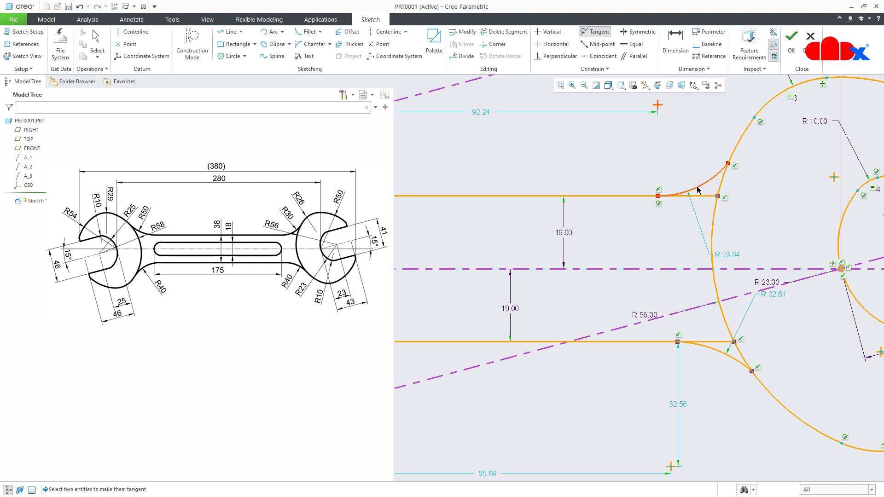
pyautogui.click(736, 148)
# - Make the lower right transition arc tangent to the lower handle line and to the right head's outline
pyautogui.click(708, 351)
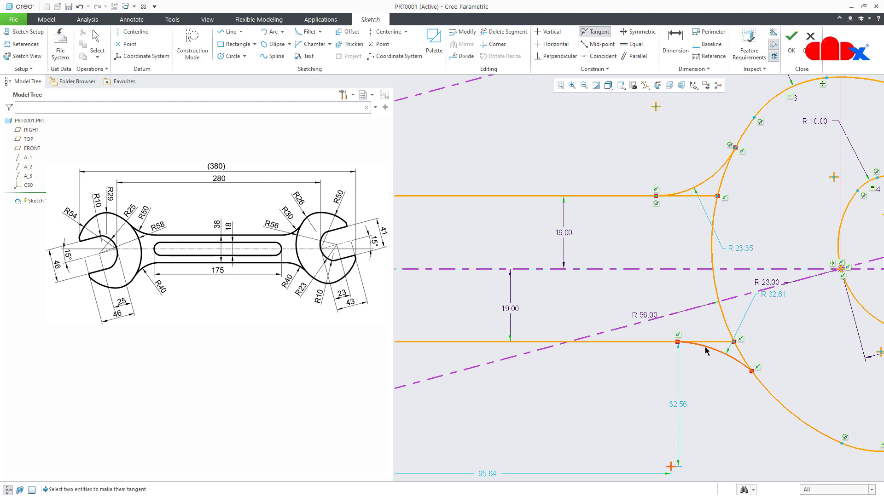
pyautogui.click(656, 343)
pyautogui.click(728, 355)
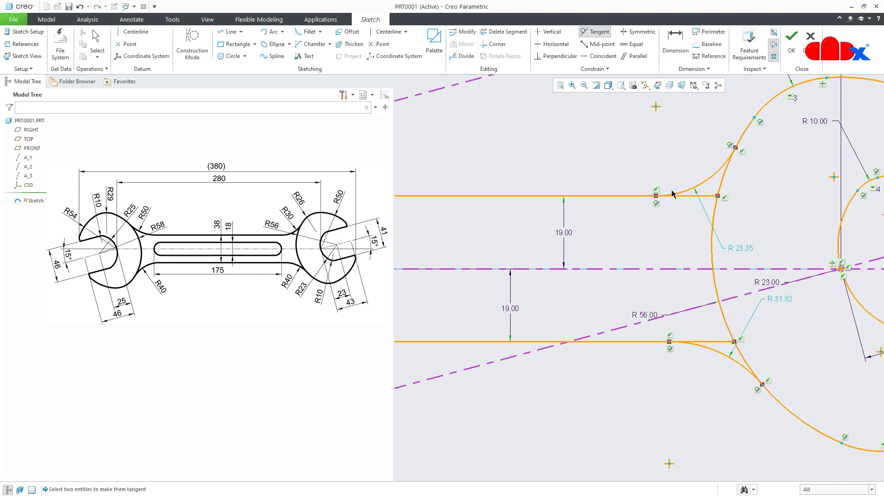
# - Trim the leftover ends of both handle lines between the transition arcs and the right head
pyautogui.click(504, 32)
pyautogui.click(696, 196)
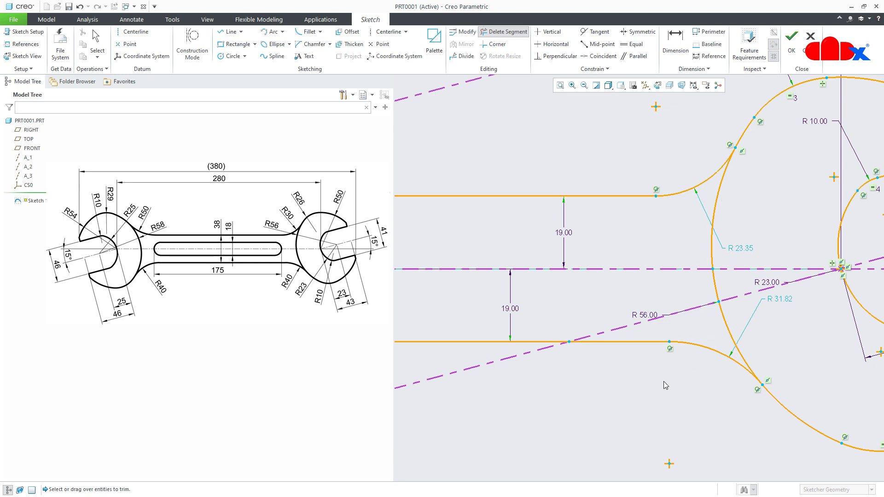
pyautogui.middleClick(637, 405)
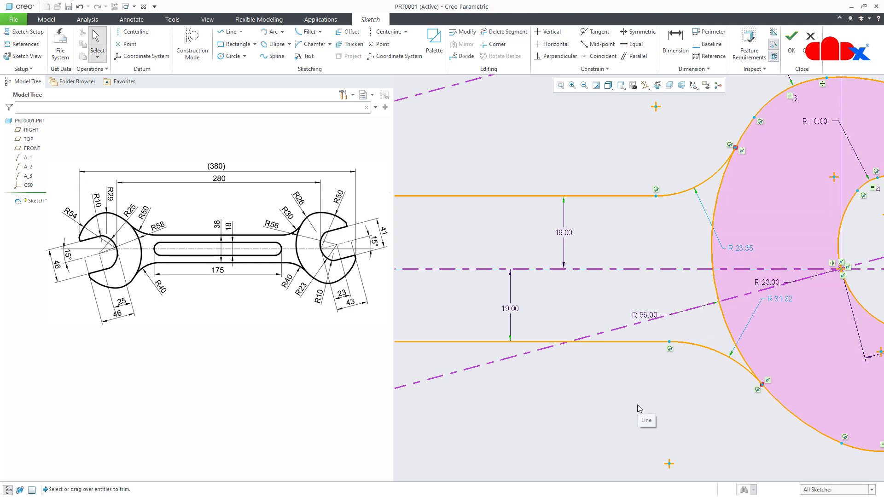
# - Set the transition arc radii at the right head to 40 mm for the lower arc and 30 mm for the upper
pyautogui.doubleClick(786, 299)
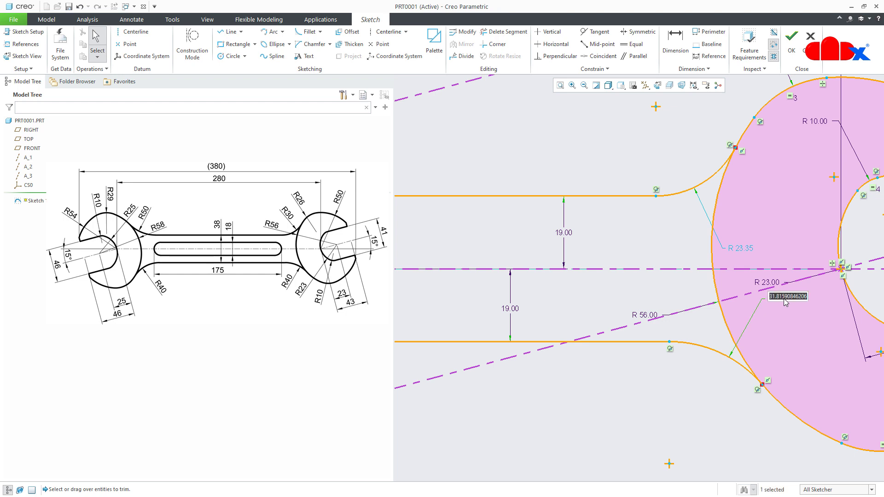
pyautogui.write('40')
pyautogui.press('Return')
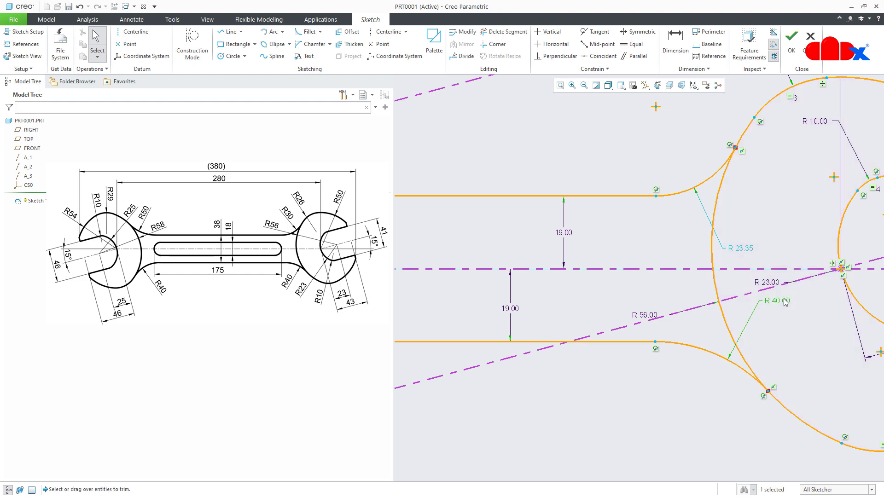
pyautogui.doubleClick(749, 253)
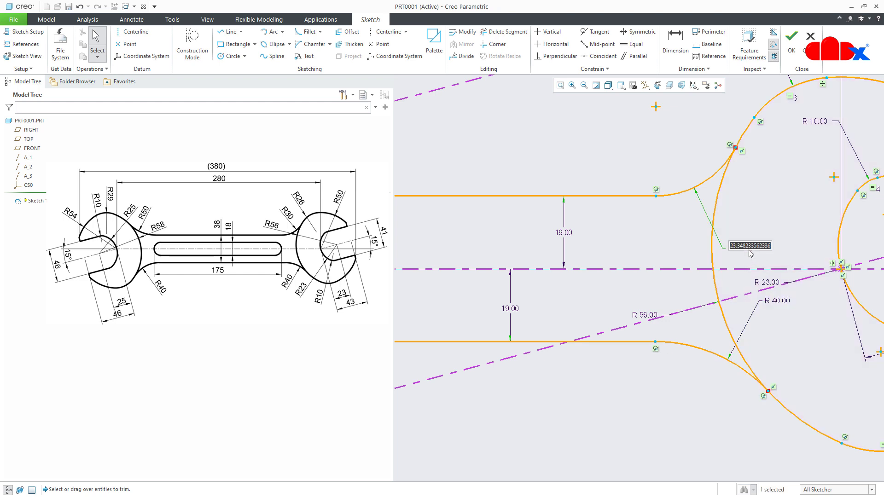
pyautogui.write('30')
pyautogui.press('Return')
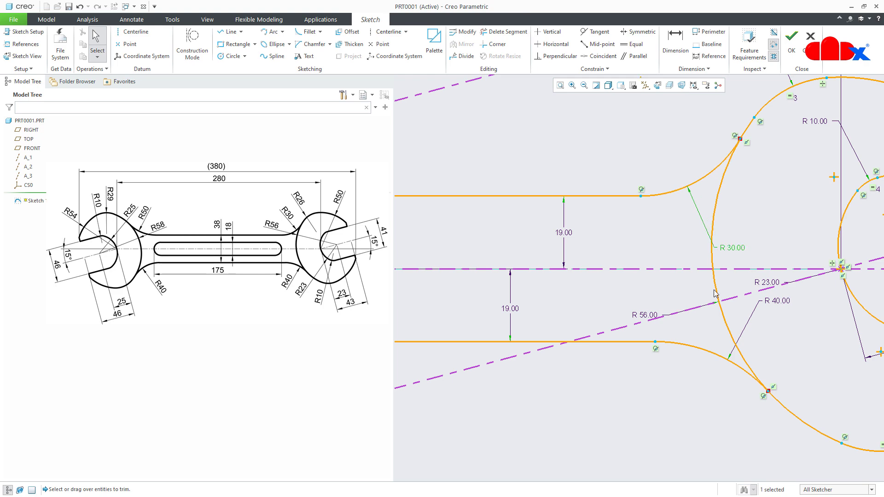
# - Hide the sketch constraints and move the left head's overlapping R25 and R58 dimensions apart
pyautogui.scroll(-5, 659, 392)
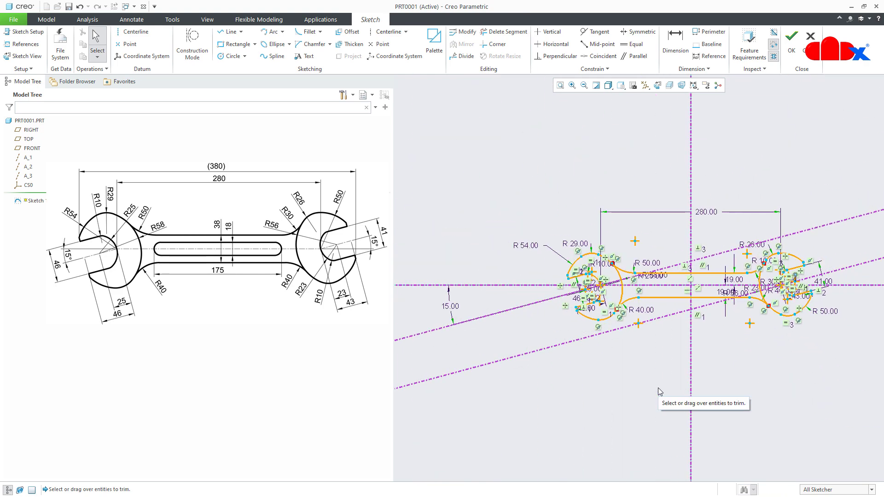
pyautogui.scroll(2, 716, 299)
pyautogui.click(693, 85)
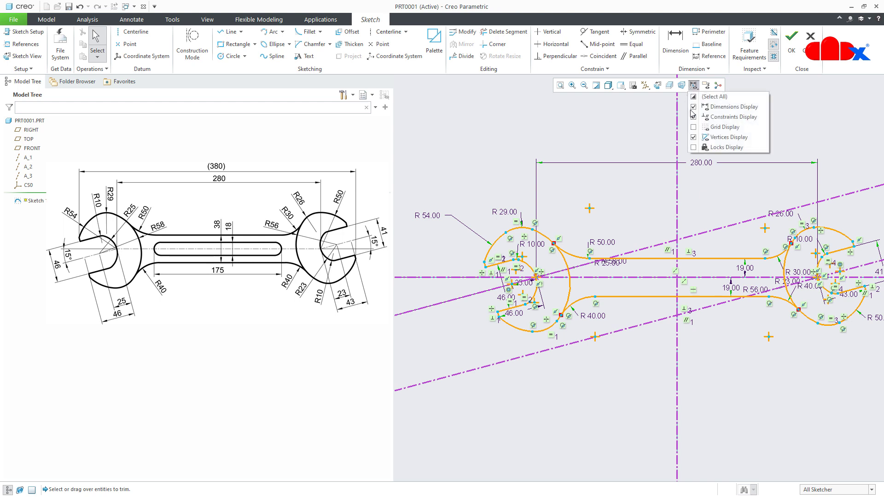
pyautogui.click(718, 117)
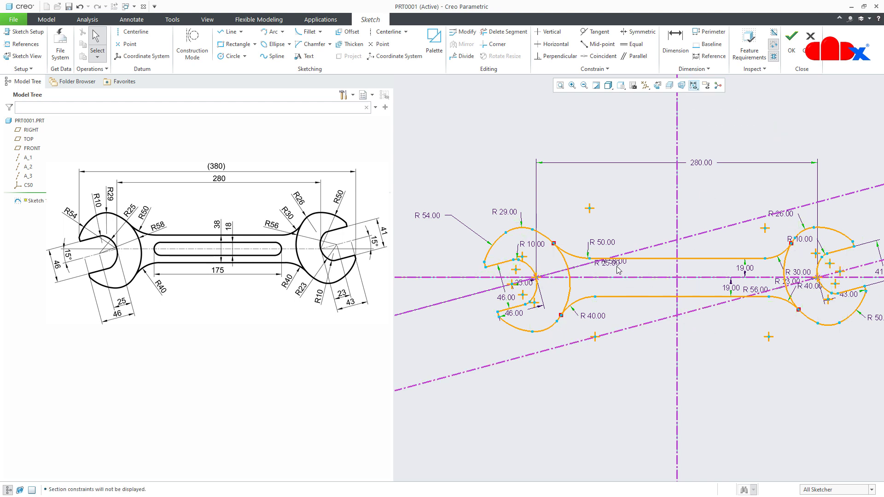
pyautogui.moveTo(614, 276)
pyautogui.mouseDown()
pyautogui.moveTo(618, 292)
pyautogui.moveTo(584, 368)
pyautogui.moveTo(495, 386)
pyautogui.moveTo(463, 350)
pyautogui.moveTo(465, 305)
pyautogui.mouseUp()
pyautogui.moveTo(621, 264); pyautogui.dragTo(599, 287)
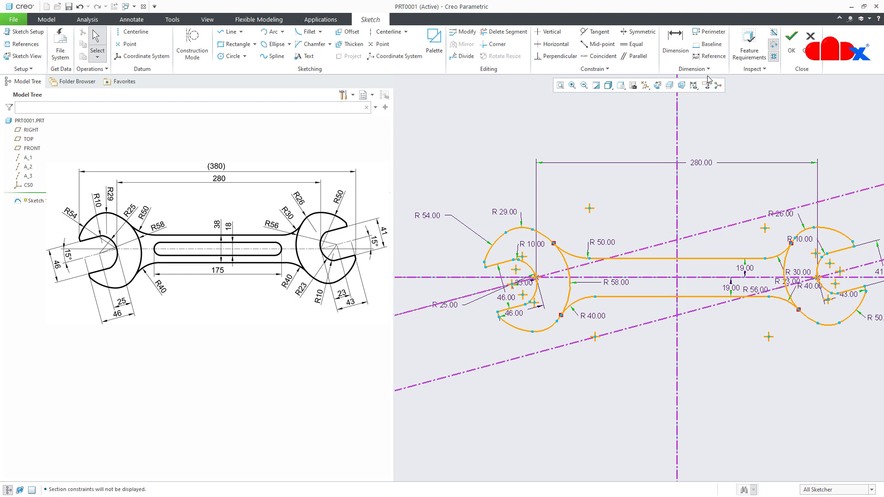
# - Hide the sketch dimensions to leave only the spanner outline and centerlines displayed
pyautogui.click(693, 85)
pyautogui.click(693, 107)
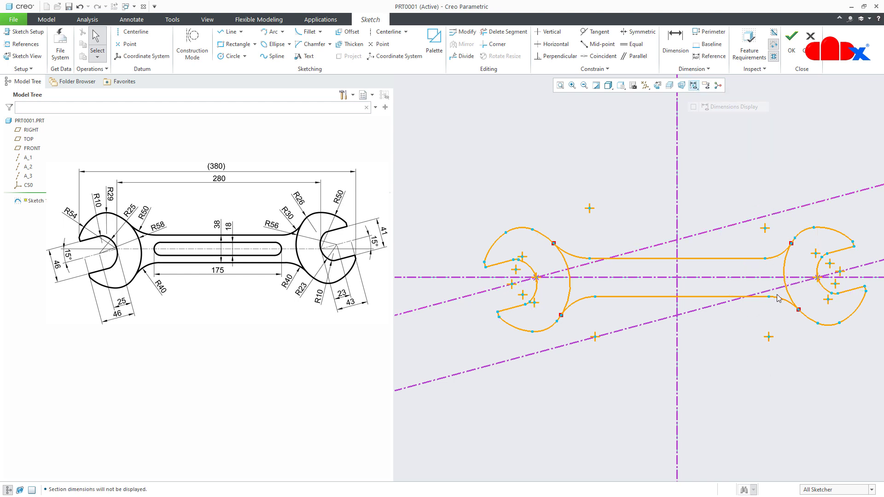
pyautogui.scroll(-3, 780, 282)
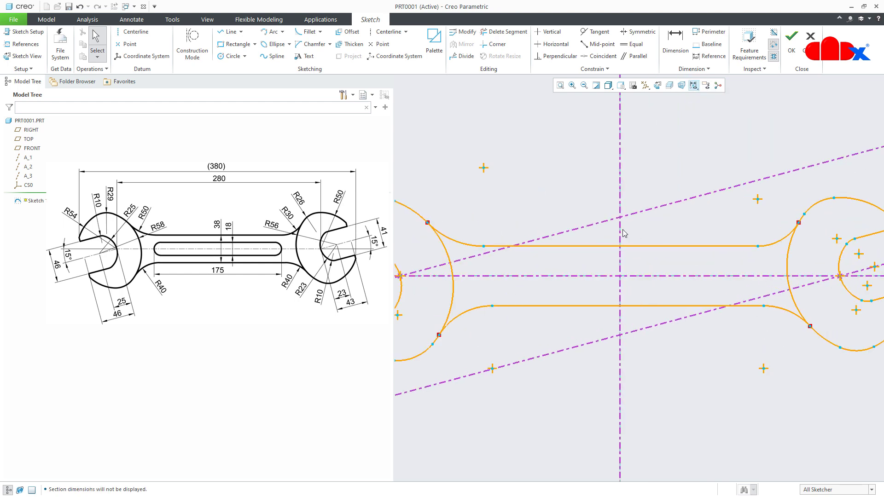
# - Insert a Racetrack shape from the sketcher palette and centre it where the vertical and horizontal centerlines cross on the handle
pyautogui.click(435, 51)
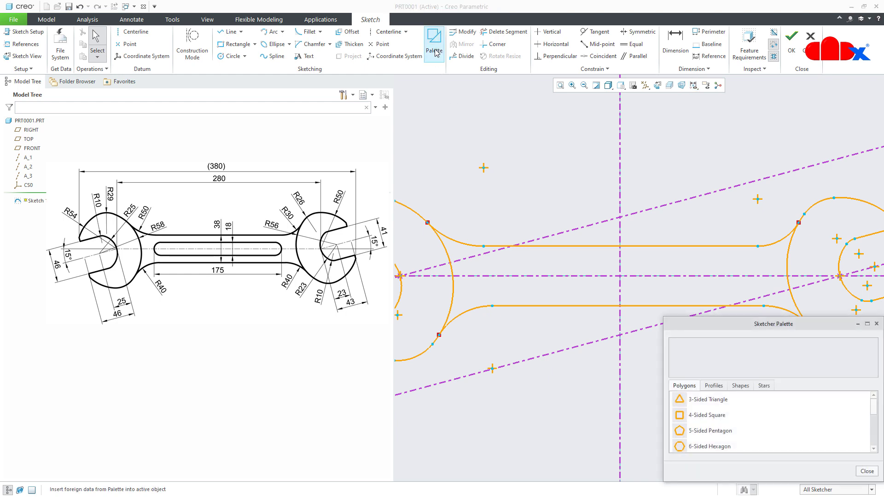
pyautogui.click(740, 387)
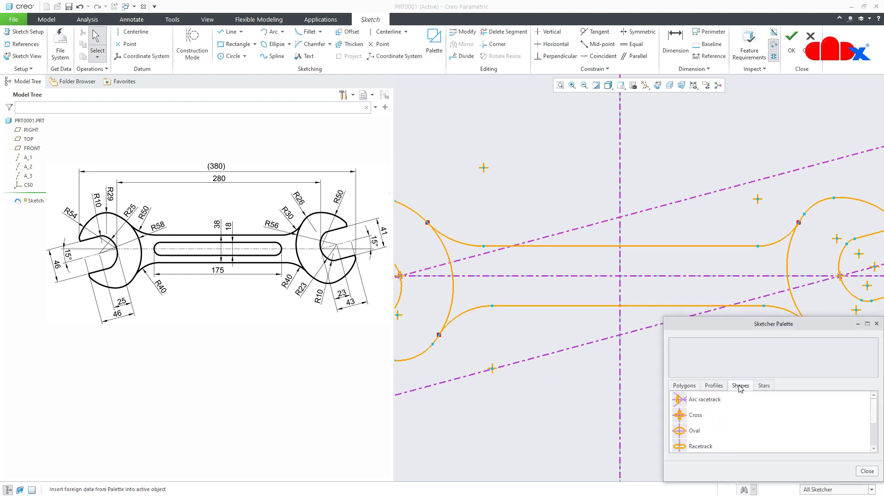
pyautogui.doubleClick(701, 446)
pyautogui.click(522, 431)
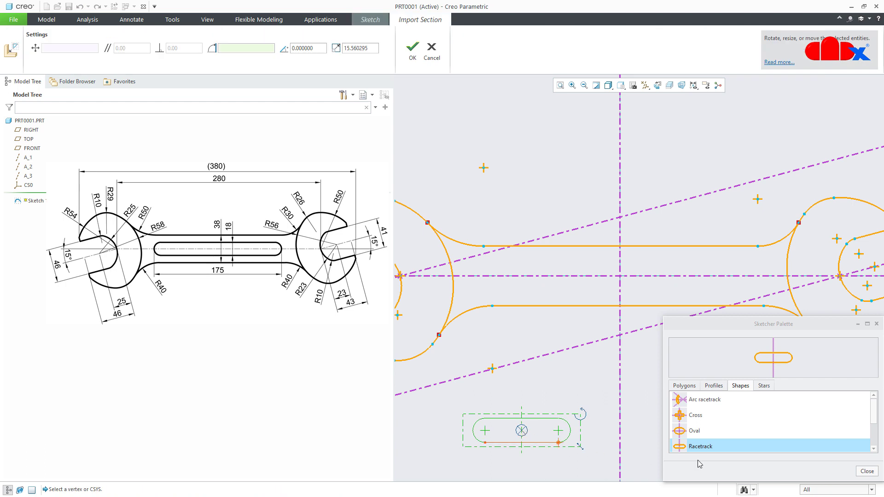
pyautogui.click(866, 471)
pyautogui.click(521, 431)
pyautogui.moveTo(522, 431); pyautogui.dragTo(623, 279)
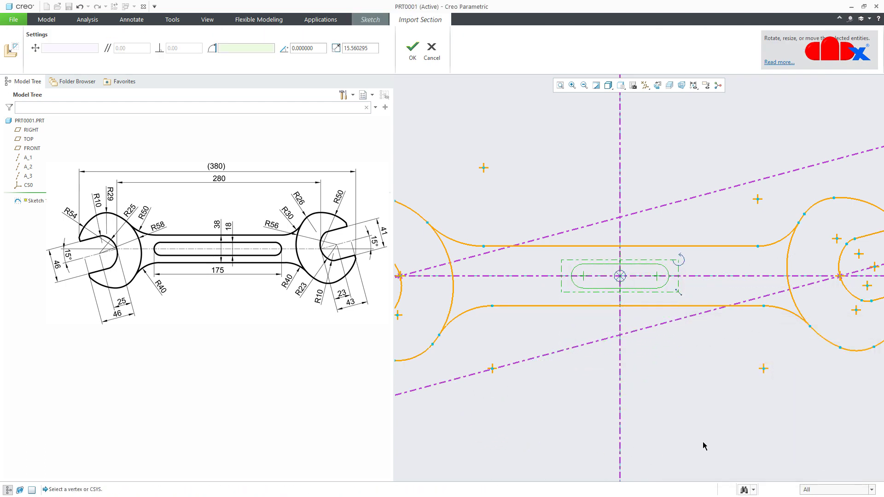
# - Set the imported racetrack's scale factor to 18 and accept its placement
pyautogui.doubleClick(378, 48)
pyautogui.write('18')
pyautogui.press('Return')
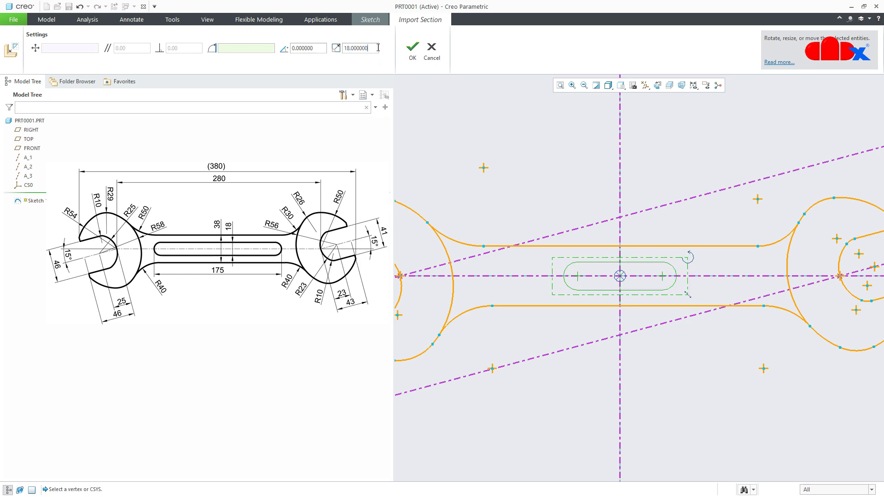
pyautogui.click(412, 48)
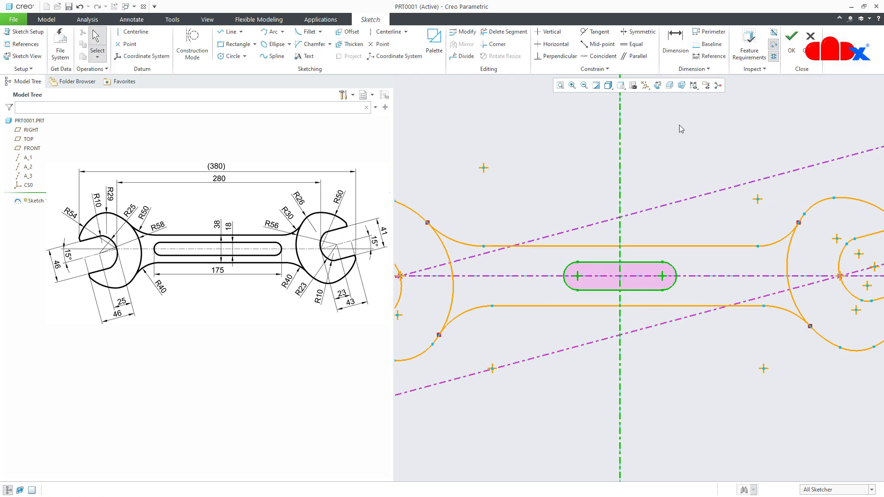
# - Show the sketch dimensions again and set the central slot's overall length to 175 mm
pyautogui.click(693, 85)
pyautogui.click(699, 107)
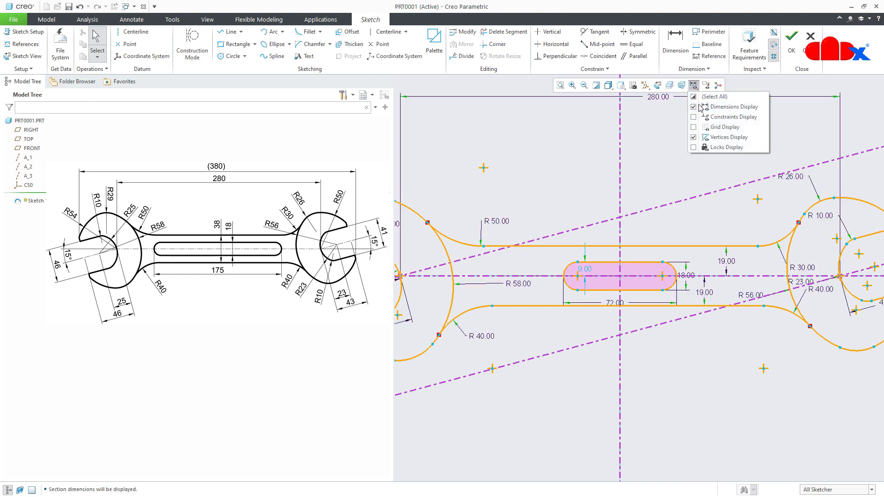
pyautogui.click(692, 393)
pyautogui.click(609, 307)
pyautogui.click(614, 304)
pyautogui.doubleClick(615, 304)
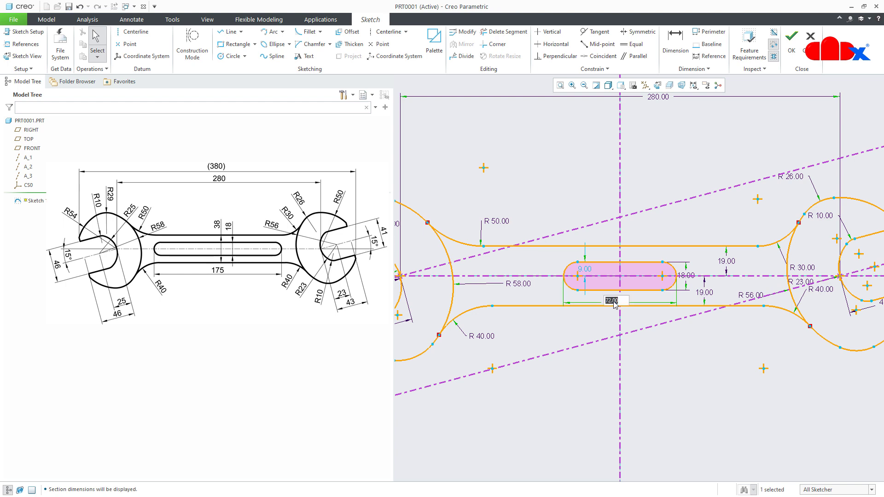
pyautogui.write('175')
pyautogui.press('Return')
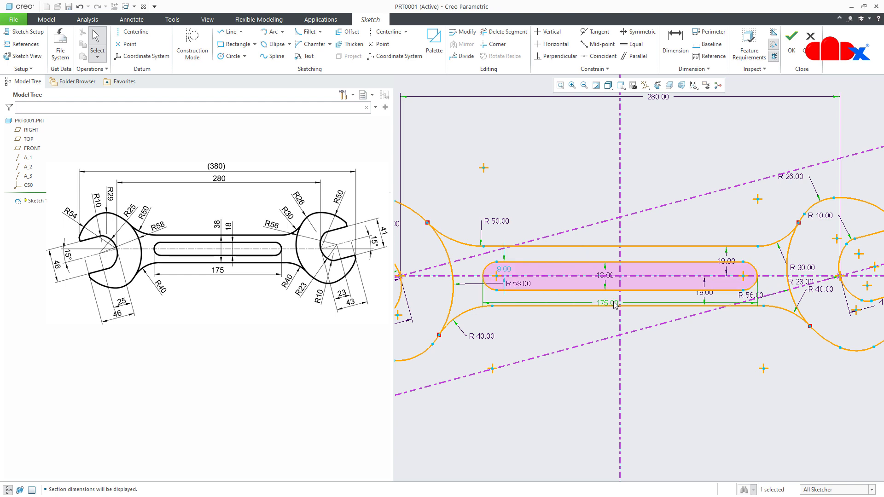
pyautogui.click(671, 375)
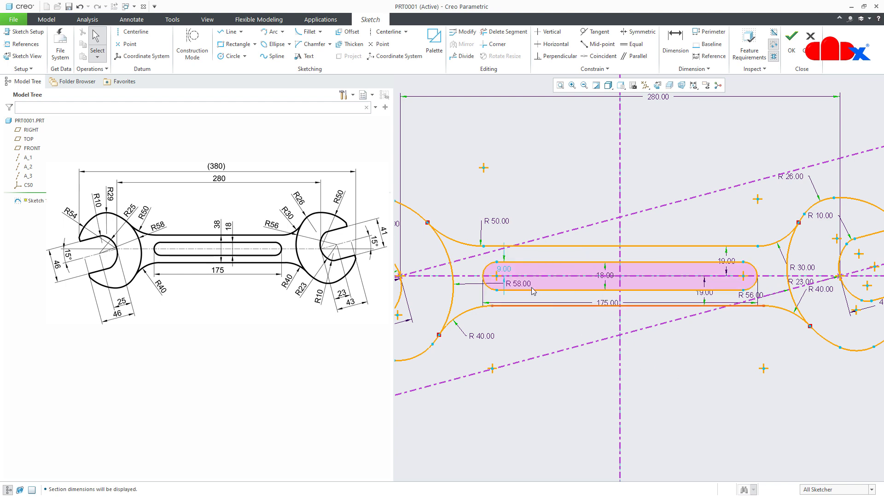
# - Move the slot's half-width dimension clear and make the slot's end vertices symmetric about the horizontal centerline
pyautogui.moveTo(508, 271); pyautogui.dragTo(554, 261)
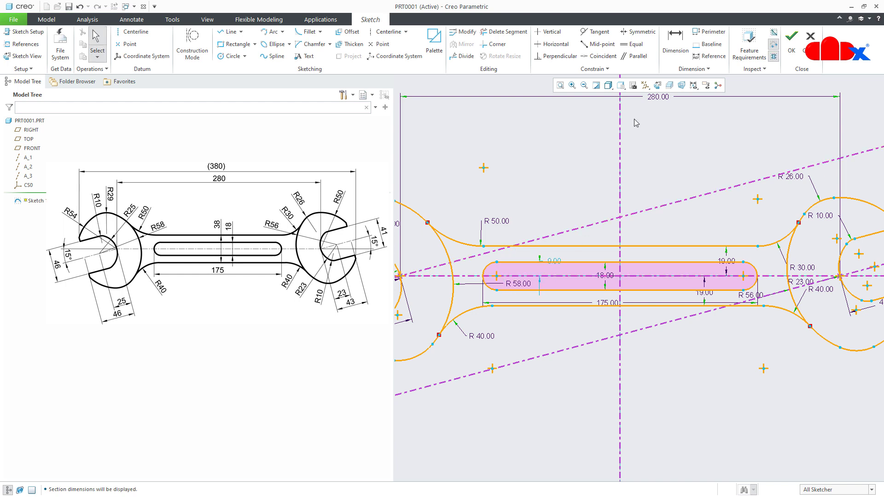
pyautogui.click(640, 32)
pyautogui.click(755, 272)
pyautogui.click(743, 290)
pyautogui.click(725, 277)
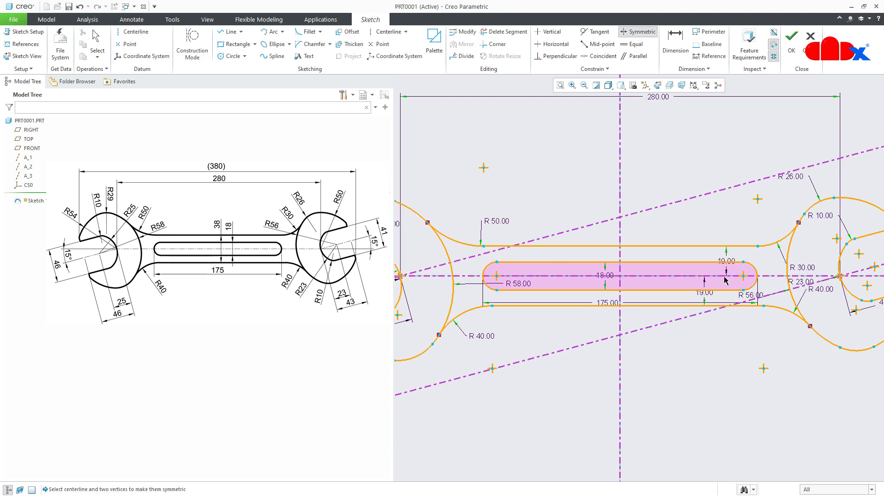
pyautogui.middleClick(721, 391)
# - Move the 15° angle dimension closer to the left head and finish the sketch
pyautogui.hotkey('ctrl', 'd')
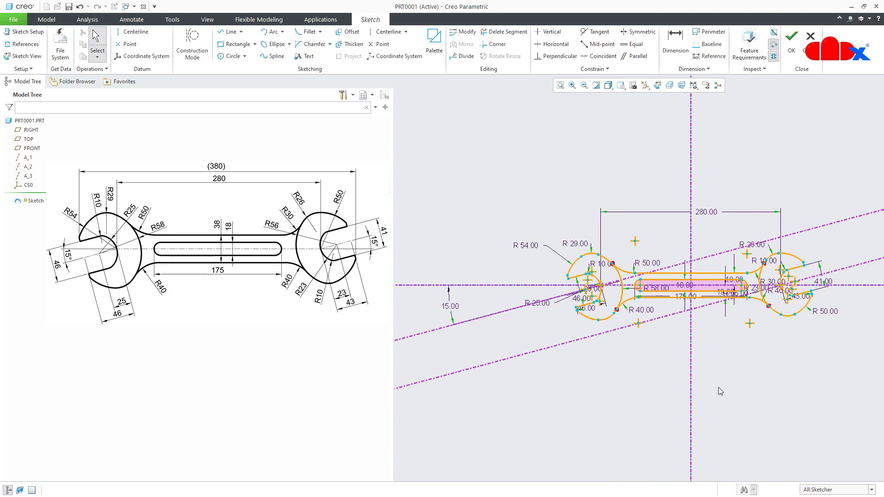
pyautogui.click(469, 319)
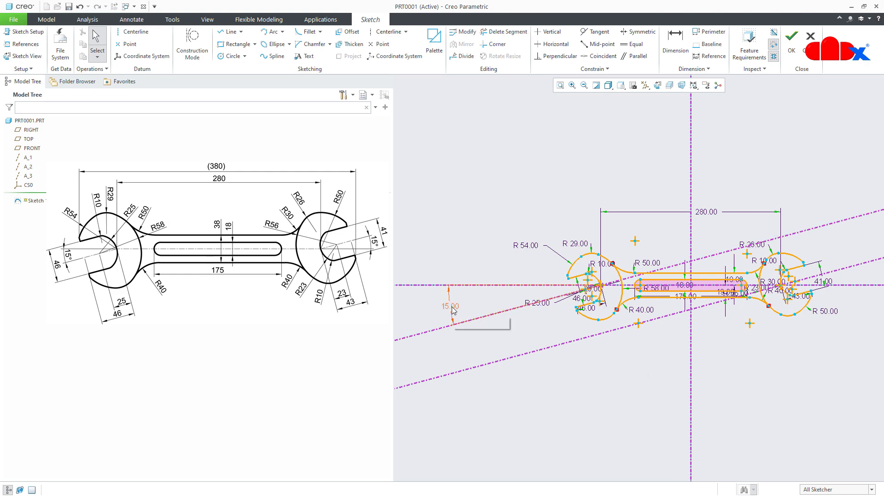
pyautogui.middleClick(542, 298)
pyautogui.scroll(2, 587, 330)
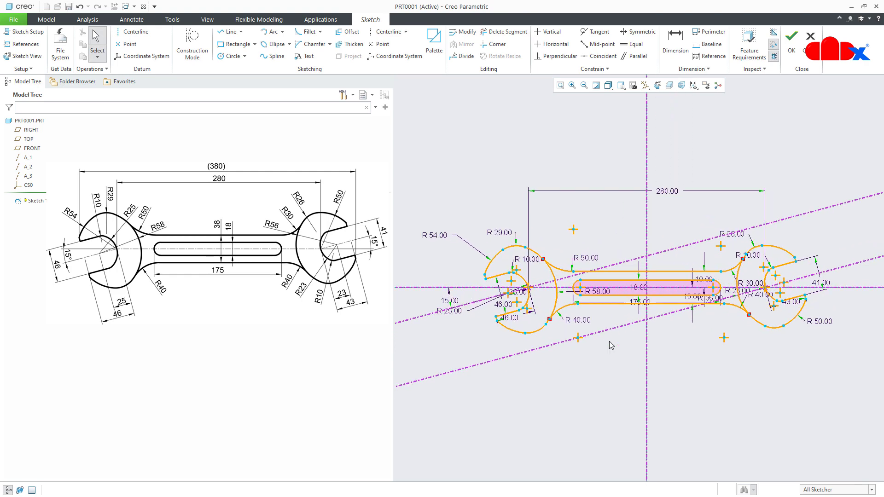
pyautogui.rightClick(702, 372)
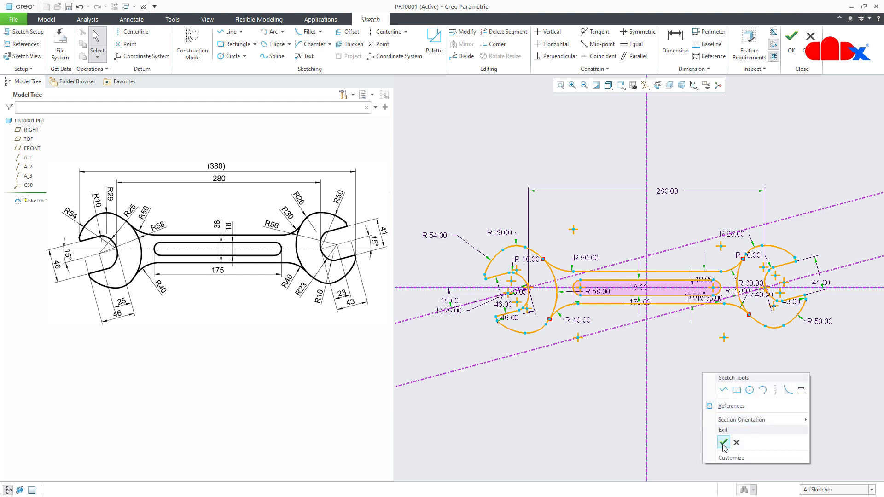
pyautogui.click(724, 443)
pyautogui.click(683, 383)
# - Set the selection filter to Sketch Region so that closed areas of the spanner sketch can be picked
pyautogui.moveTo(683, 383)
pyautogui.mouseDown(button='middle')
pyautogui.moveTo(626, 389)
pyautogui.moveTo(704, 383)
pyautogui.moveTo(670, 396)
pyautogui.moveTo(643, 385)
pyautogui.mouseUp(button='middle')
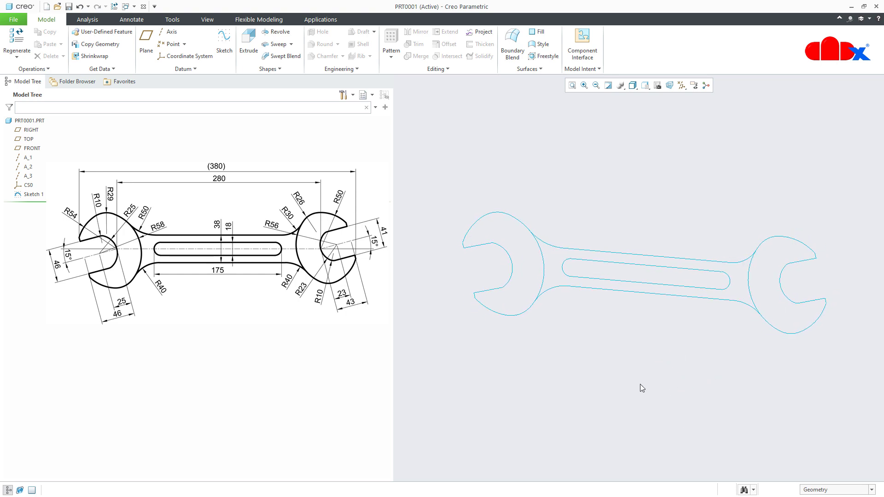
pyautogui.moveTo(640, 384); pyautogui.dragTo(630, 394, button='middle')
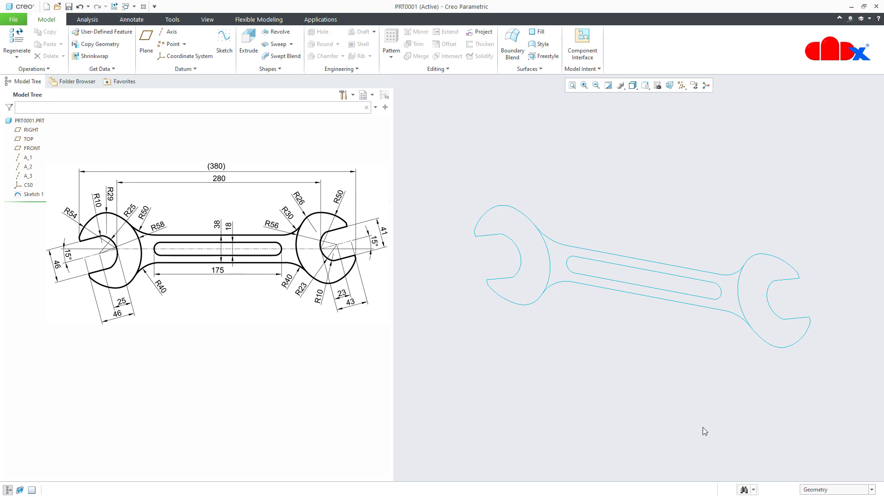
pyautogui.click(808, 489)
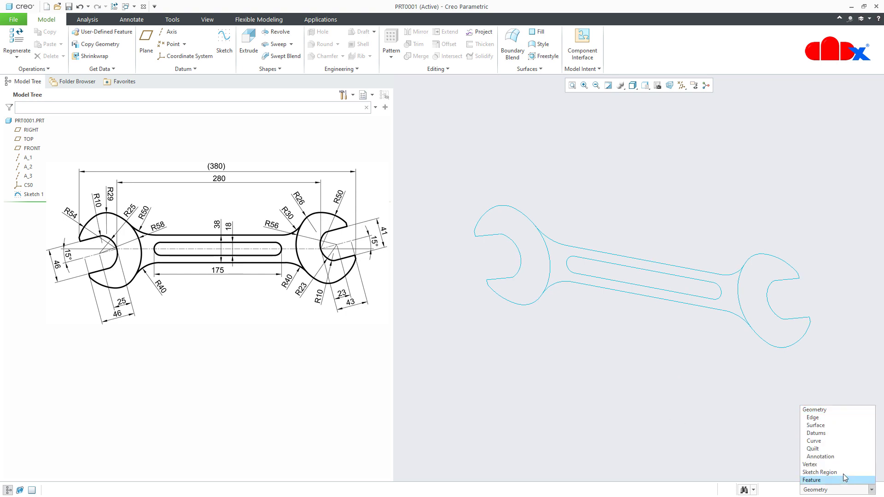
pyautogui.click(843, 474)
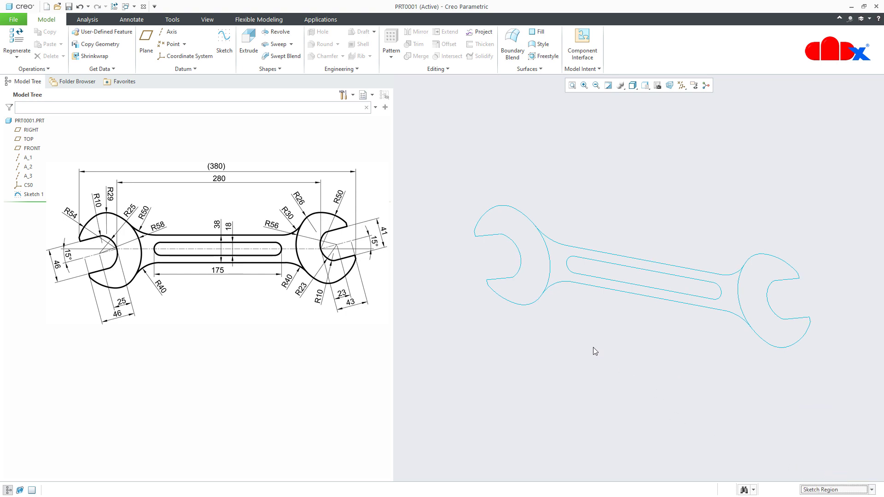
# - Extrude the two spanner head regions together as a solid, symmetric about the sketch plane, with a total depth of 15 mm
pyautogui.click(527, 281)
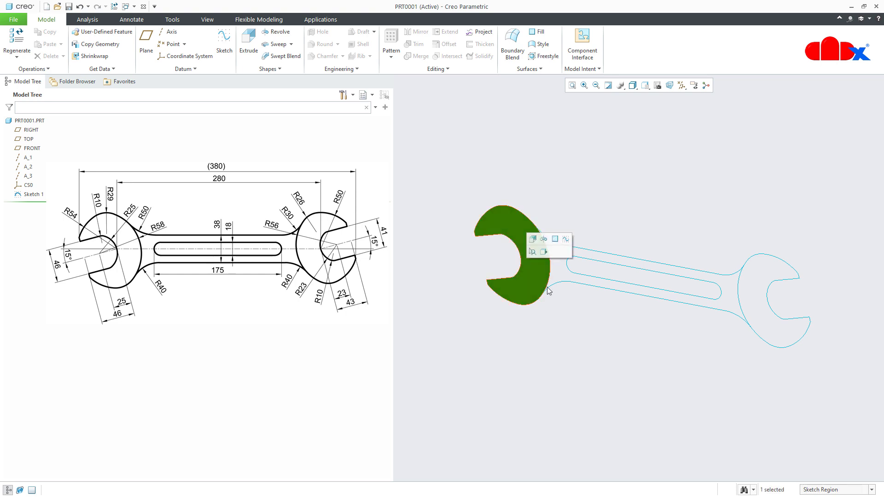
pyautogui.keyDown('ctrl'); pyautogui.click(758, 319); pyautogui.keyUp('ctrl')
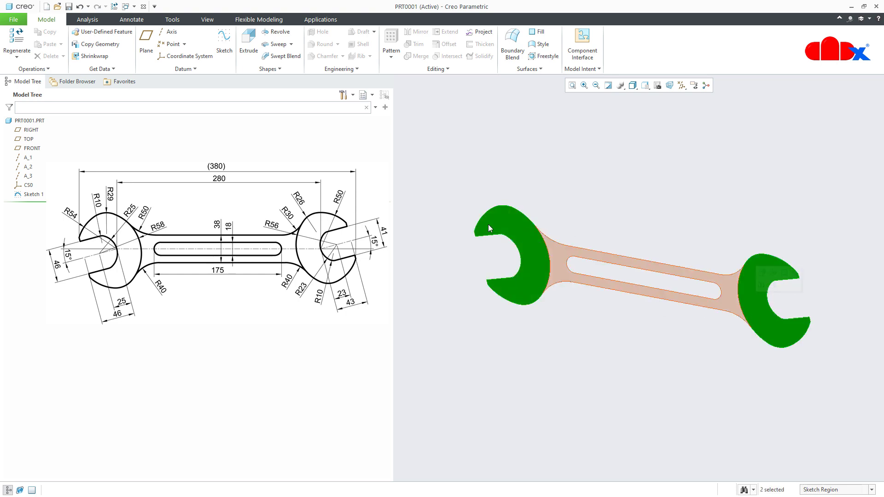
pyautogui.click(253, 55)
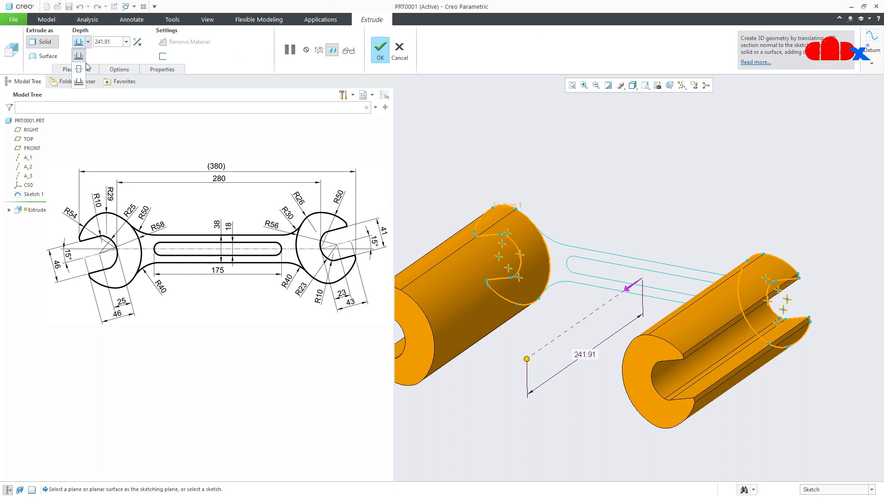
pyautogui.click(80, 70)
pyautogui.click(119, 43)
pyautogui.write('1')
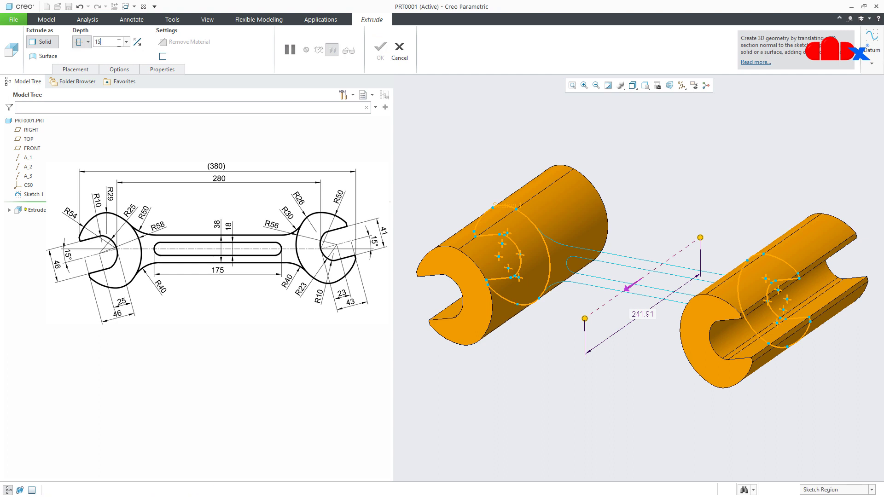
pyautogui.write('5')
pyautogui.press('Return')
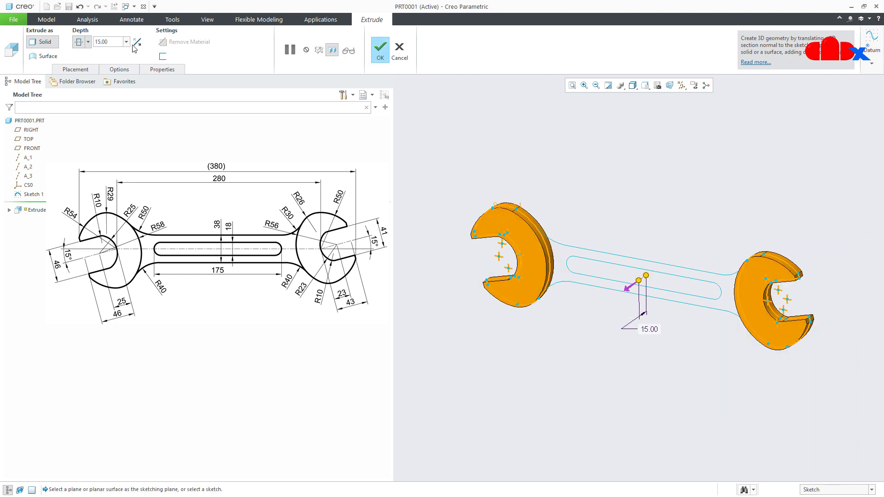
pyautogui.click(381, 51)
# - Extrude the handle region around the slot as a solid, symmetric about the sketch plane, with a total depth of 8 mm
pyautogui.click(593, 203)
pyautogui.moveTo(595, 205); pyautogui.dragTo(604, 223, button='middle')
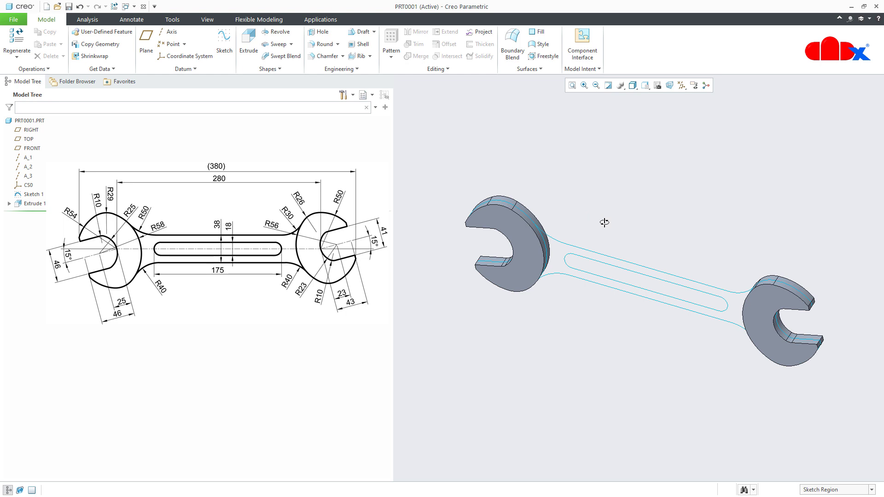
pyautogui.click(554, 251)
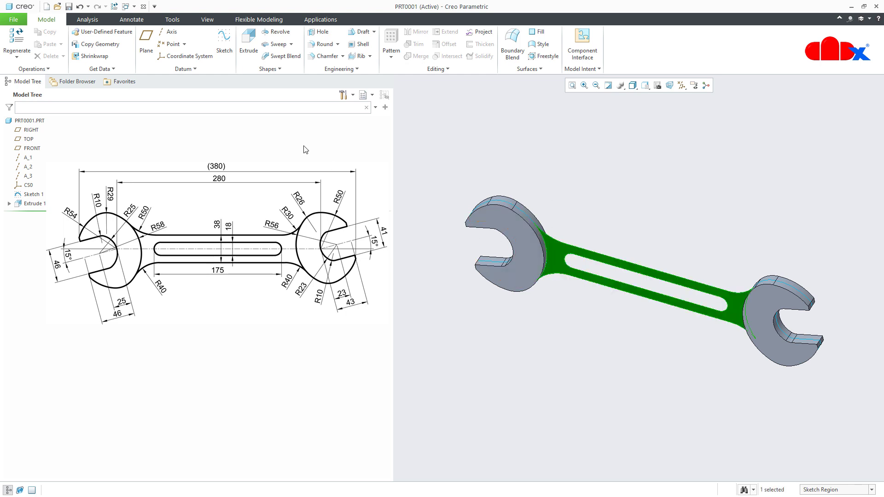
pyautogui.click(246, 48)
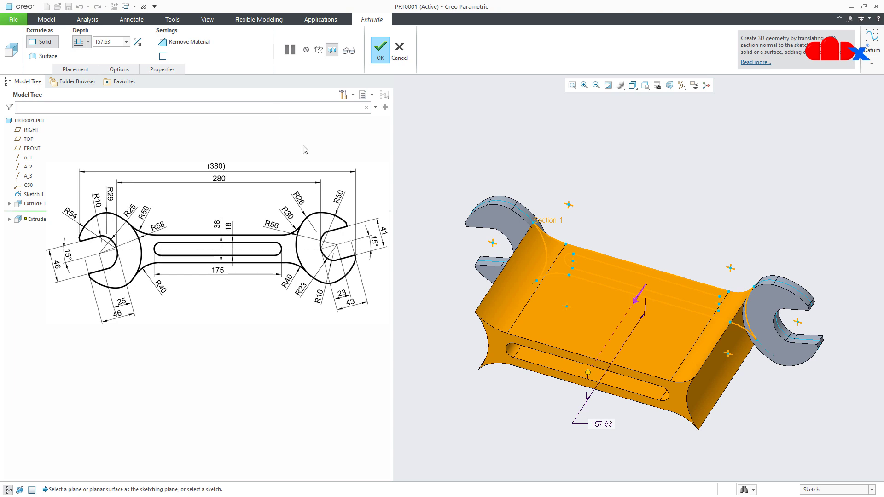
pyautogui.doubleClick(597, 422)
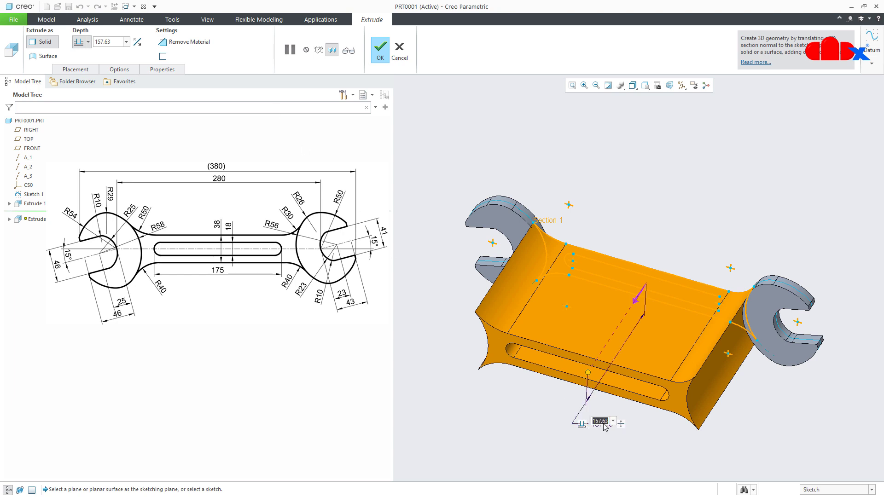
pyautogui.write('8')
pyautogui.press('Return')
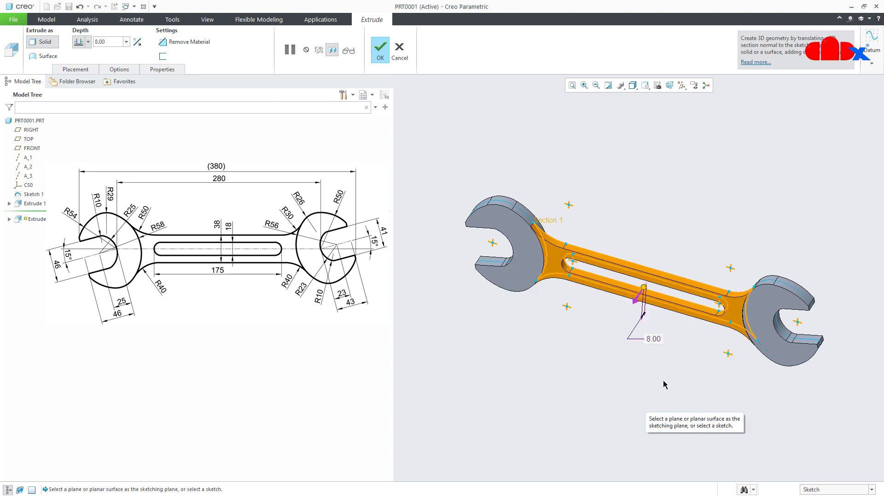
pyautogui.click(638, 339)
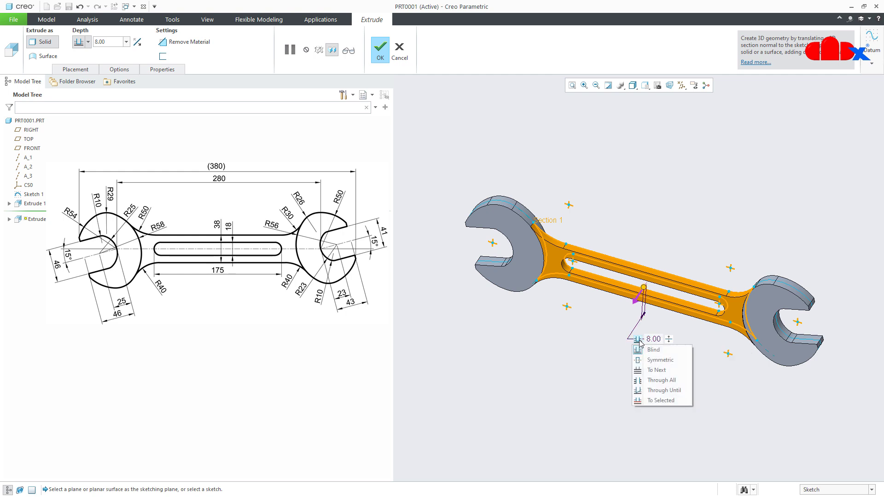
pyautogui.click(643, 361)
pyautogui.middleClick(643, 361)
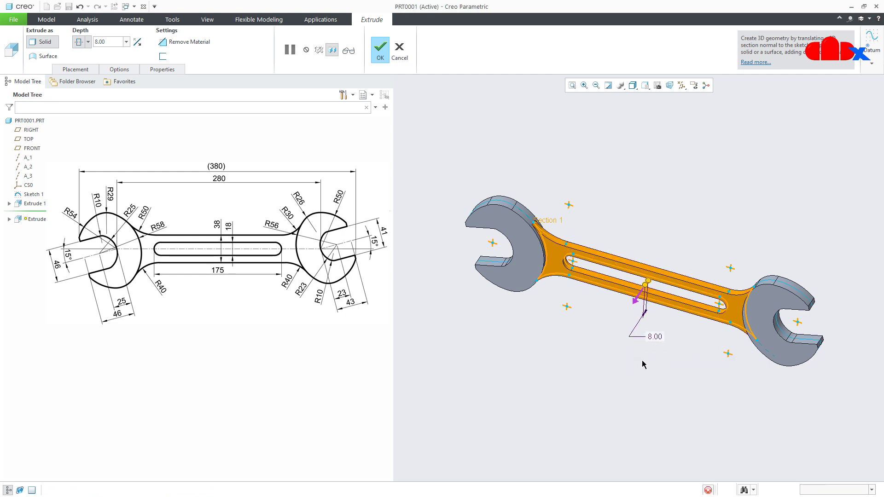
# - Extrude the central slot region of the sketch as a solid, symmetric about the sketch plane, with a total depth of 4 mm
pyautogui.click(673, 296)
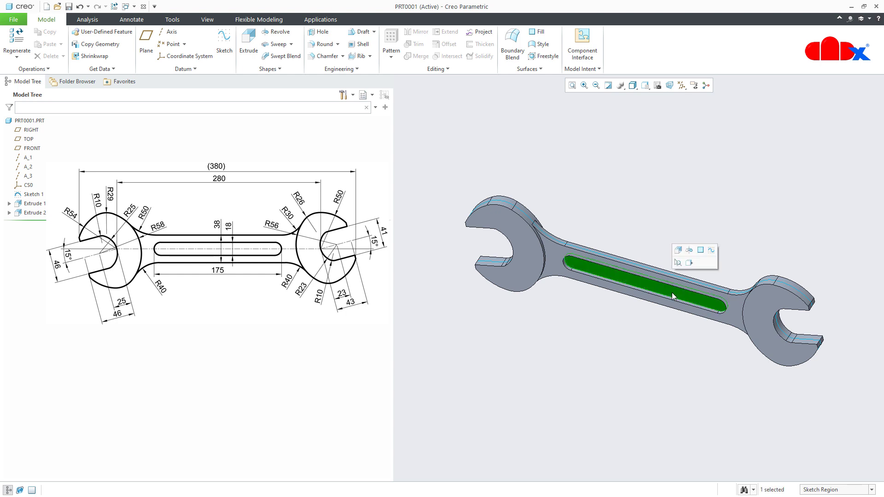
pyautogui.click(247, 51)
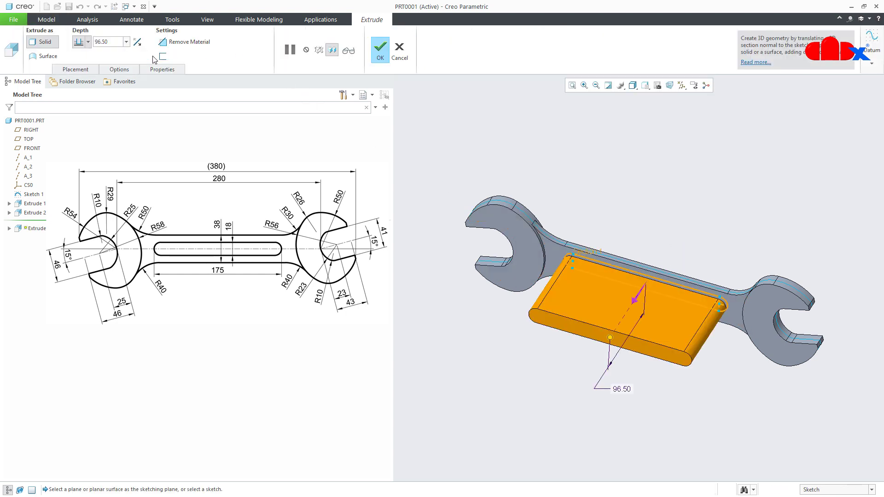
pyautogui.click(88, 42)
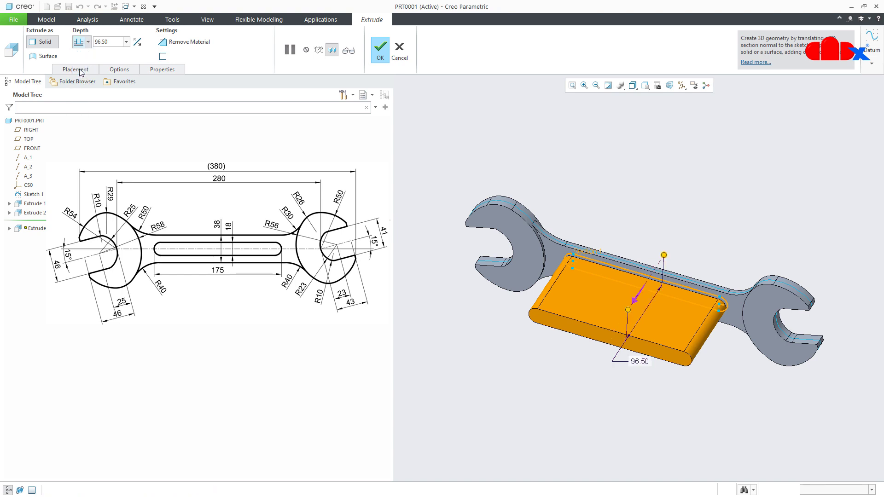
pyautogui.click(78, 69)
pyautogui.doubleClick(110, 41)
pyautogui.write('4')
pyautogui.press('Return')
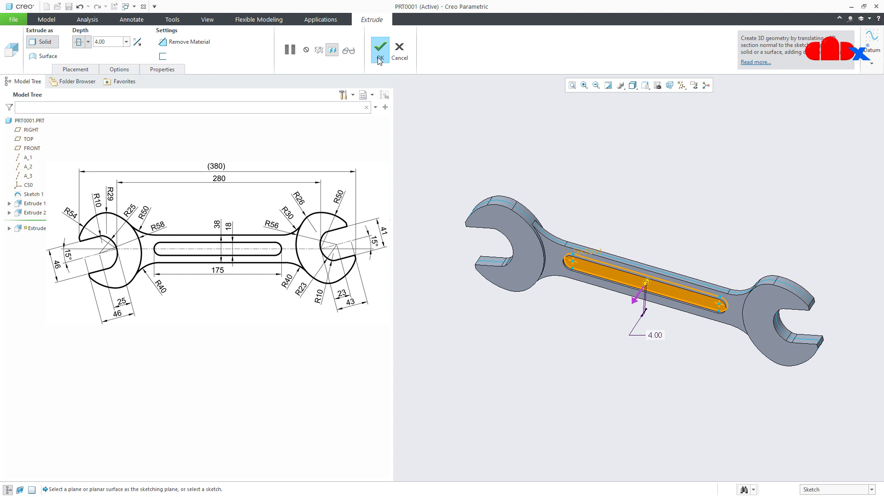
pyautogui.click(379, 54)
pyautogui.click(583, 205)
pyautogui.moveTo(582, 200); pyautogui.dragTo(611, 343, button='middle')
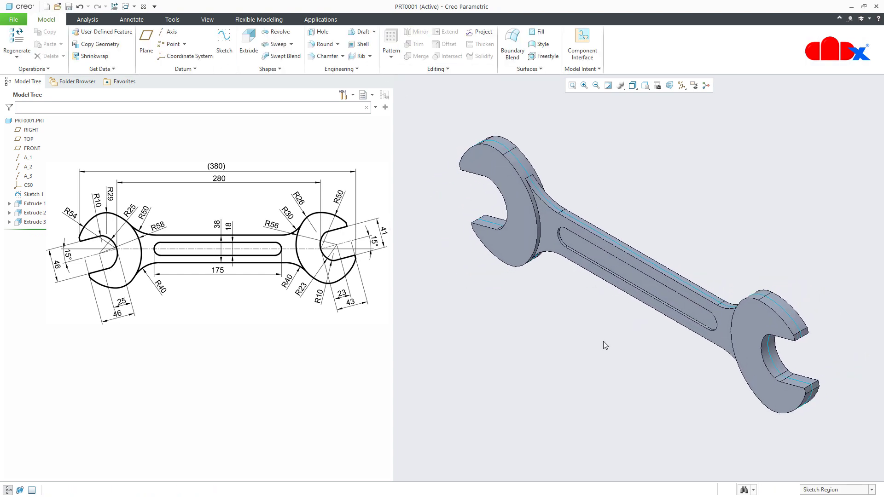
# - Hide Sketch 1 so that only the spanner solid is displayed
pyautogui.click(32, 194)
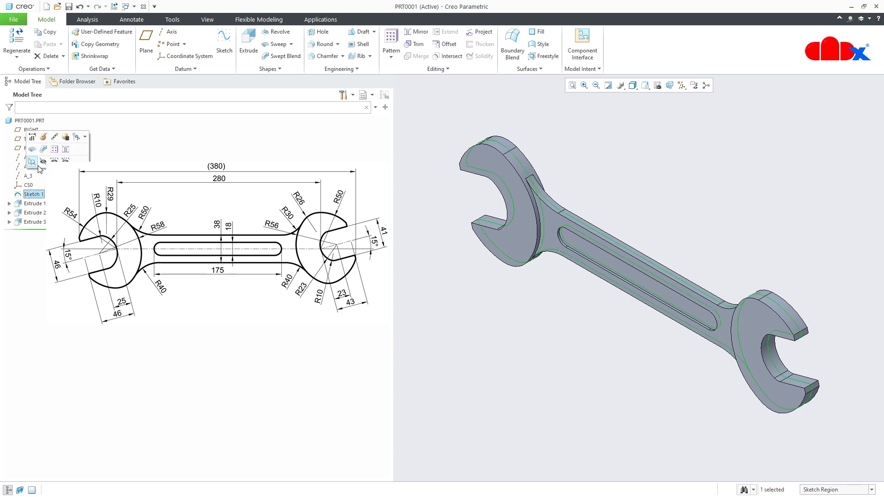
pyautogui.click(41, 159)
pyautogui.moveTo(628, 322)
pyautogui.mouseDown(button='middle')
pyautogui.moveTo(651, 268)
pyautogui.moveTo(657, 275)
pyautogui.moveTo(565, 282)
pyautogui.mouseUp(button='middle')
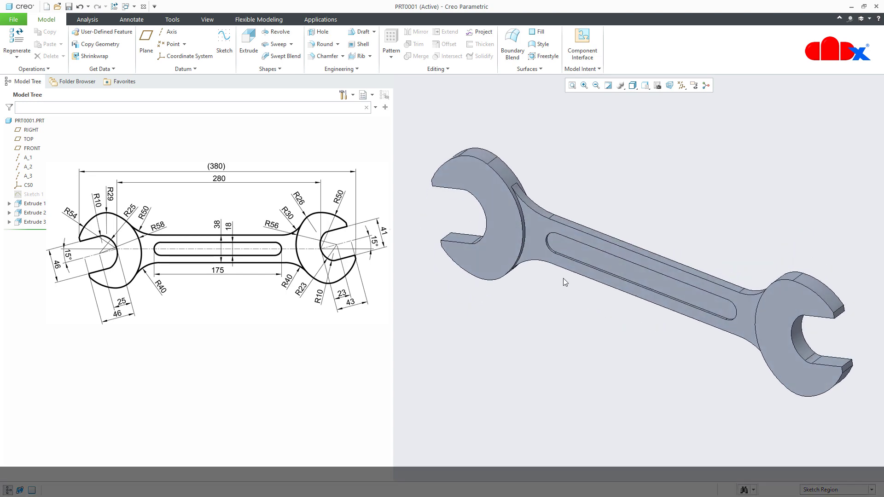
# - Start a Round on the edge where the handle meets the larger head and set its radius to 1.5 mm
pyautogui.click(324, 44)
pyautogui.scroll(5, 528, 244)
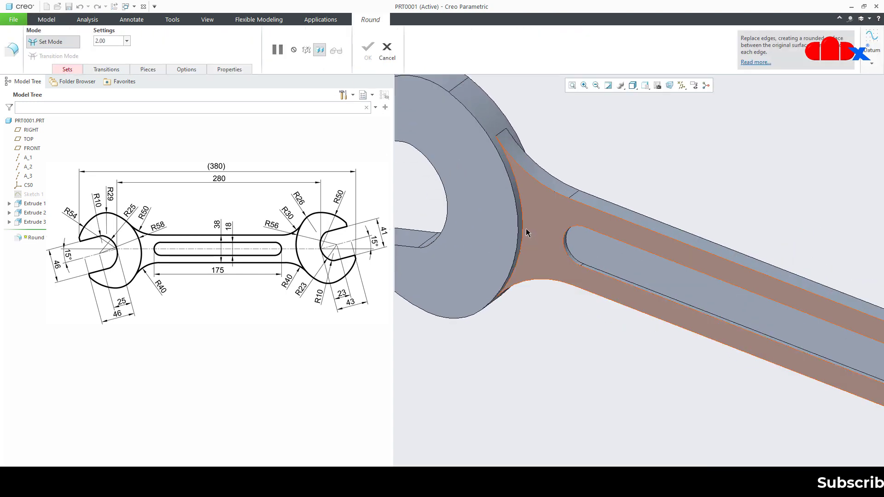
pyautogui.click(525, 233)
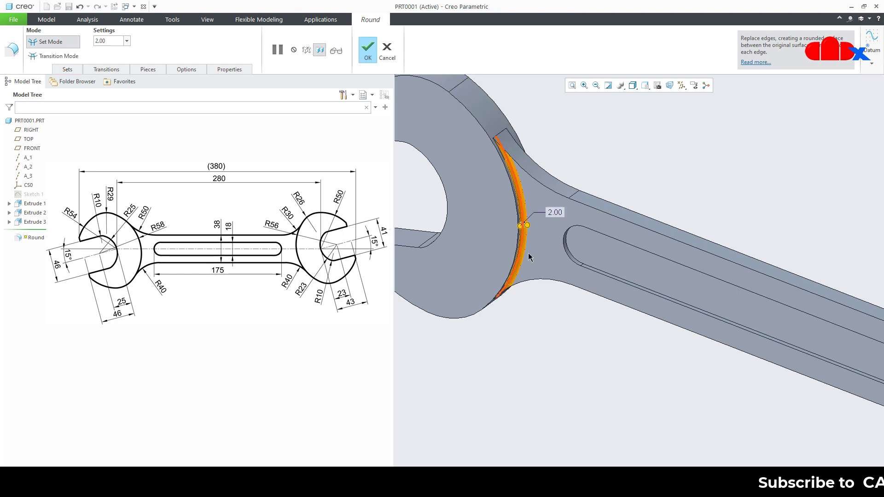
pyautogui.doubleClick(555, 211)
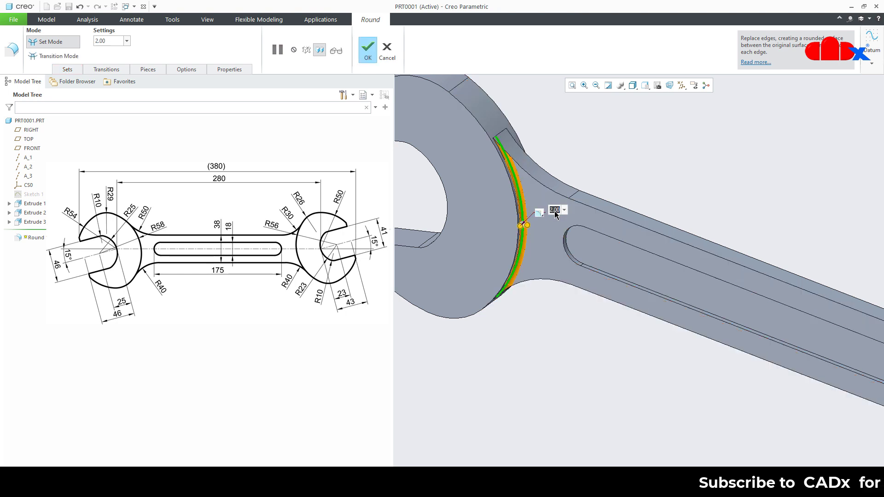
pyautogui.write('1.5')
pyautogui.press('Return')
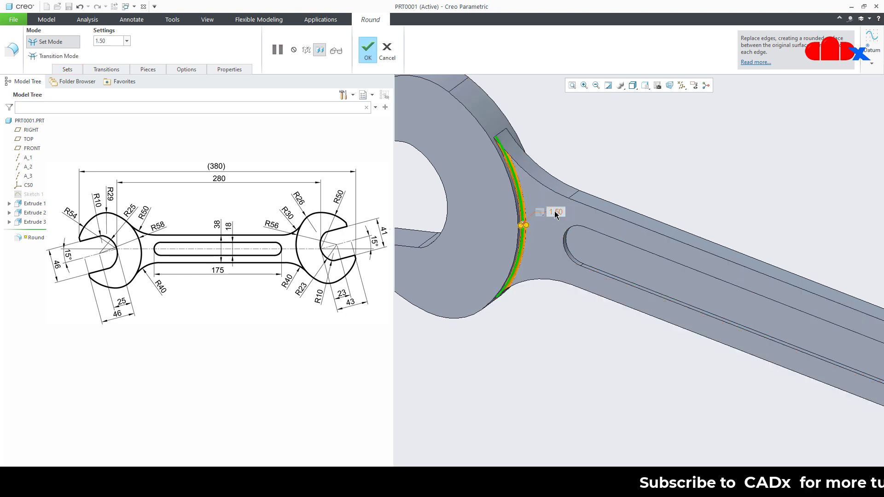
# - Add the other edges where the handle meets the two heads to the same round set and complete the 1.5 mm round
pyautogui.moveTo(571, 244); pyautogui.dragTo(504, 276, button='middle')
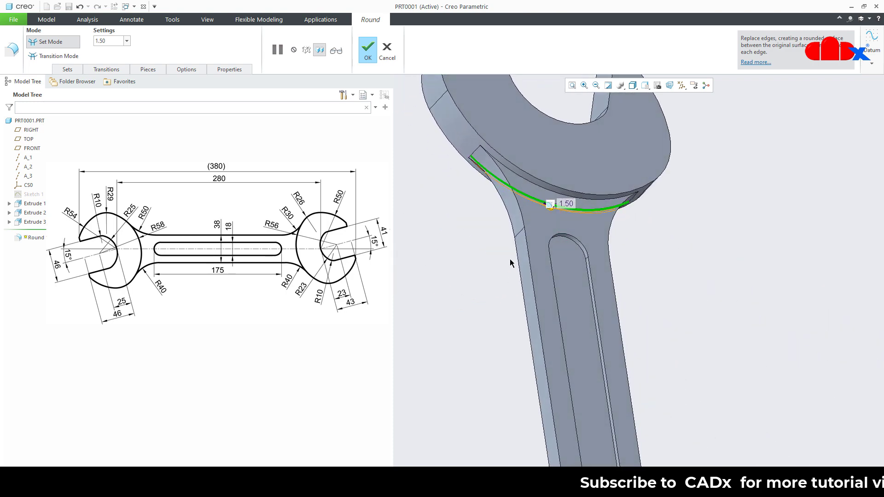
pyautogui.scroll(-2, 529, 210)
pyautogui.scroll(-3, 539, 214)
pyautogui.moveTo(539, 215); pyautogui.dragTo(575, 373, button='middle')
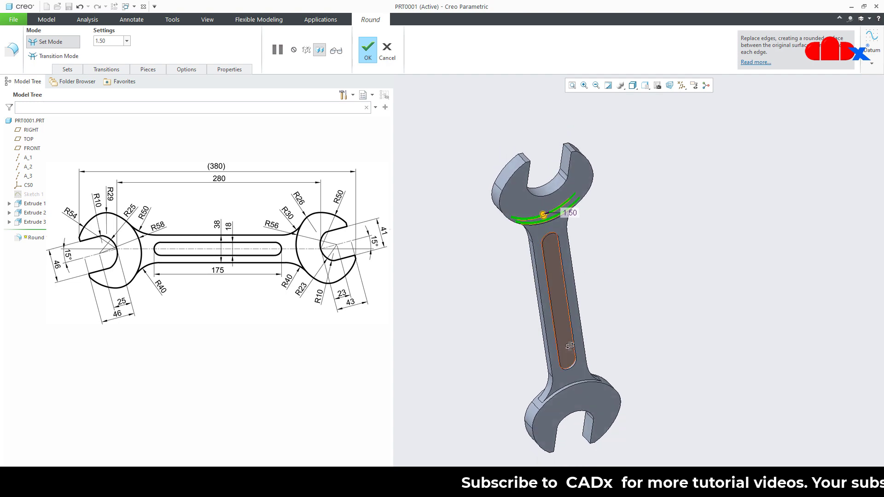
pyautogui.keyDown('ctrl'); pyautogui.click(574, 384); pyautogui.keyUp('ctrl')
pyautogui.moveTo(574, 384); pyautogui.dragTo(634, 410, button='middle')
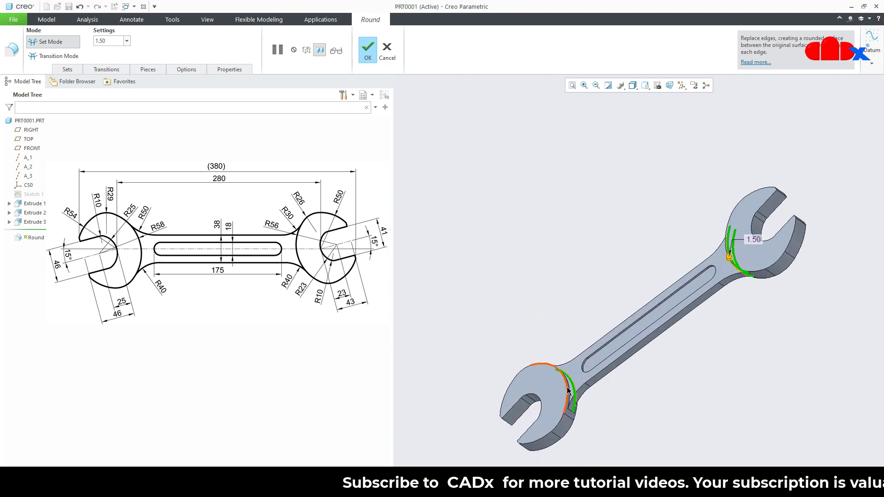
pyautogui.scroll(4, 570, 392)
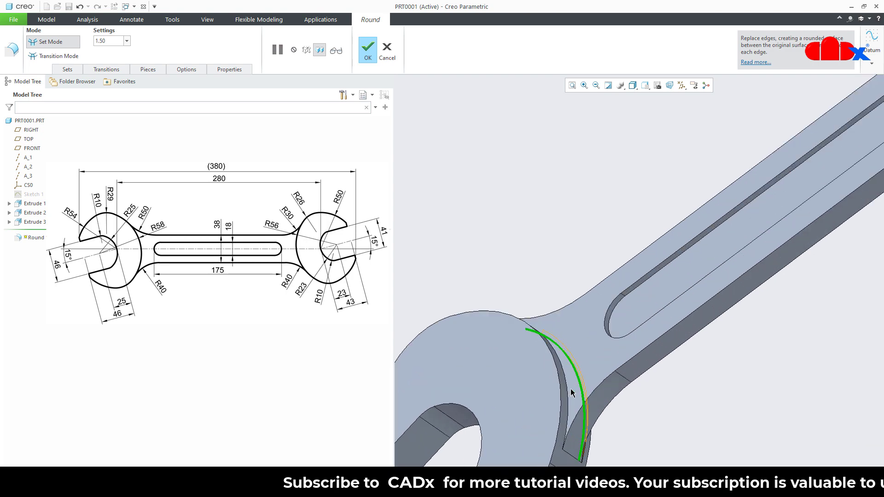
pyautogui.keyDown('ctrl'); pyautogui.click(570, 389); pyautogui.keyUp('ctrl')
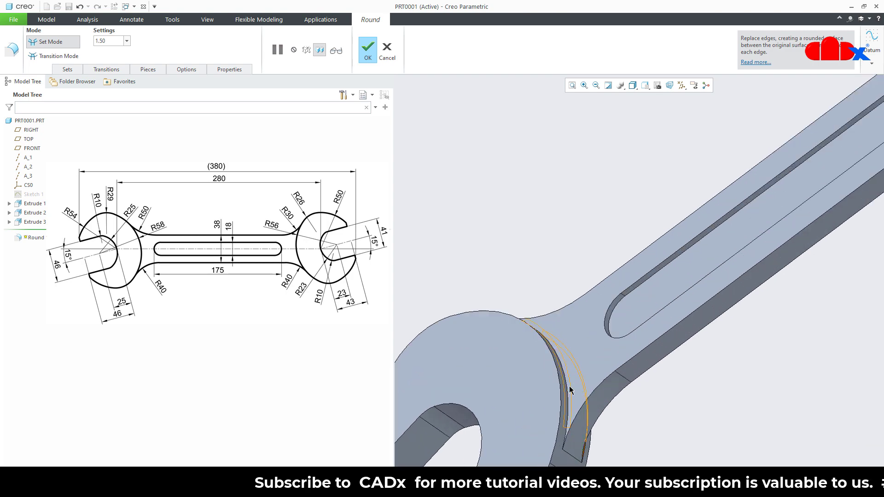
pyautogui.middleClick(678, 418)
pyautogui.hotkey('ctrl', 'd')
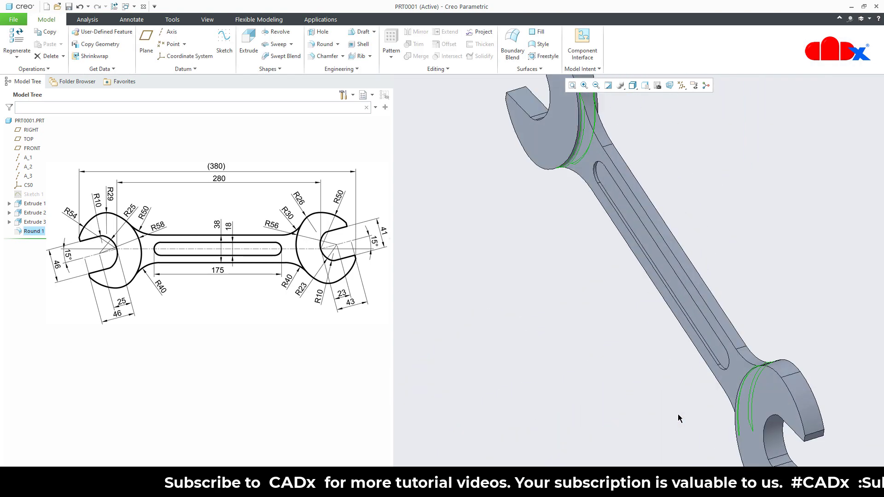
pyautogui.click(679, 418)
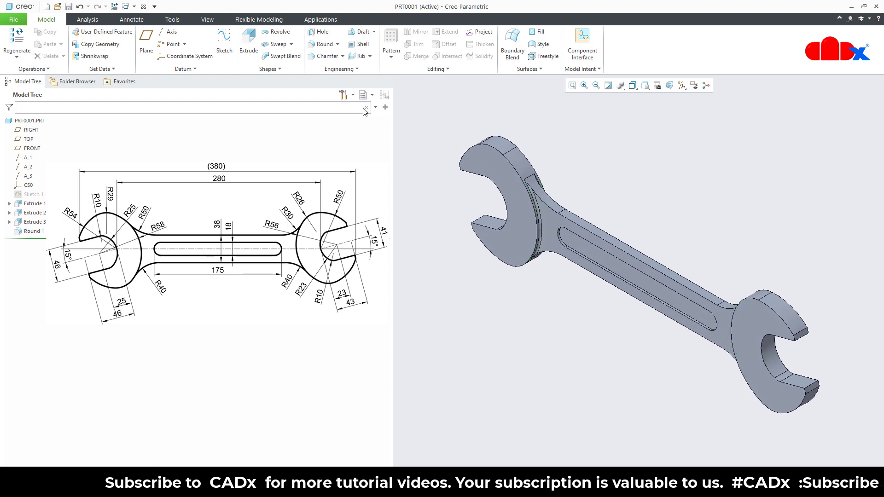
# - Round the long edges of the central slot recess with a radius of 2 mm
pyautogui.click(323, 44)
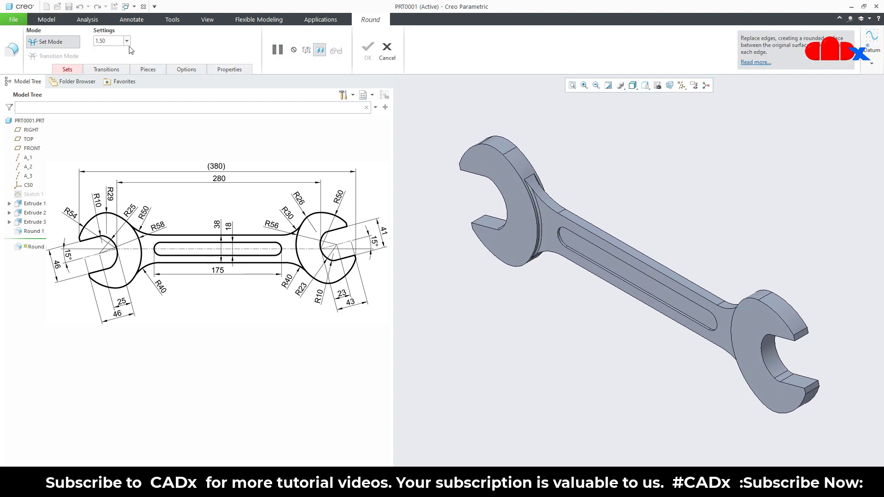
pyautogui.write('2.00')
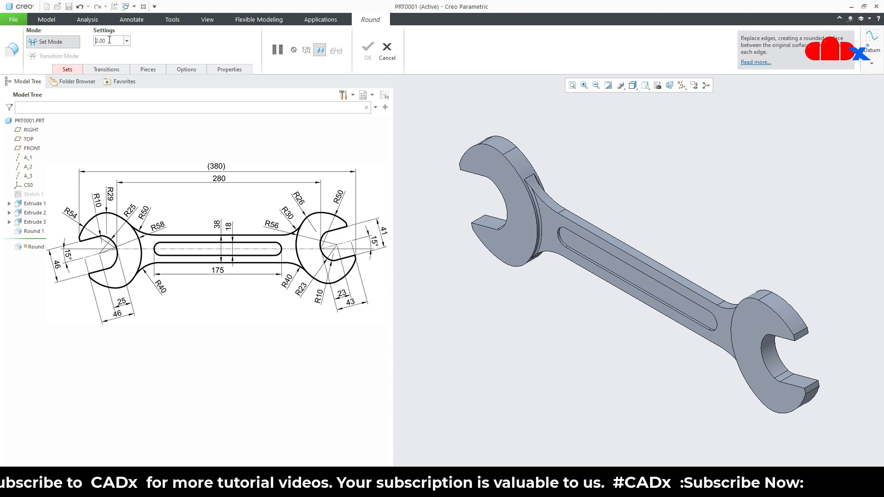
pyautogui.scroll(-5, 623, 282)
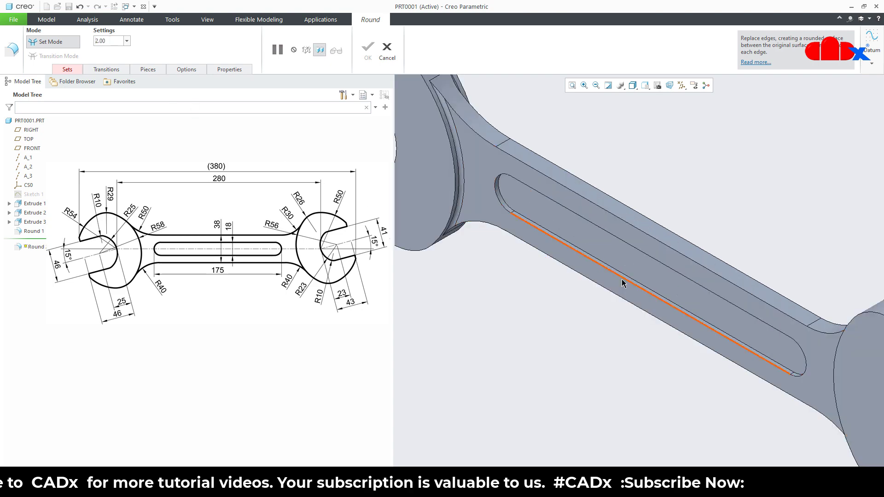
pyautogui.click(621, 282)
pyautogui.moveTo(622, 282); pyautogui.dragTo(578, 284, button='middle')
pyautogui.click(598, 245)
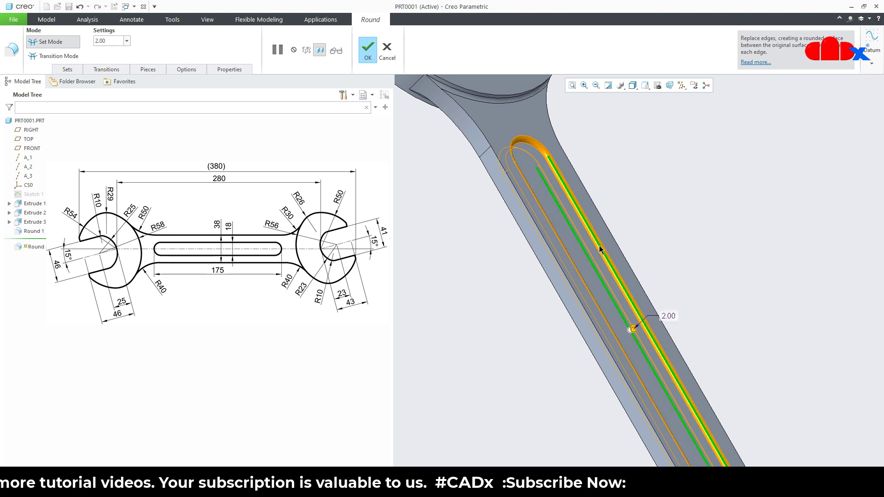
pyautogui.click(368, 50)
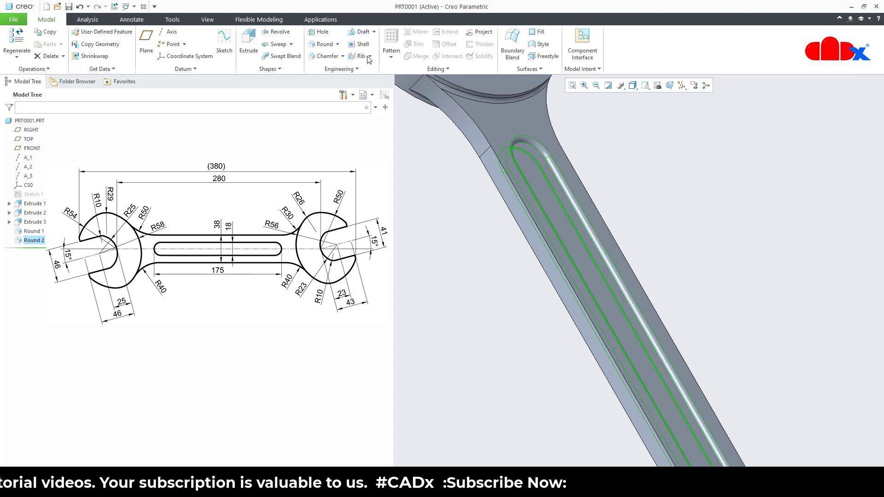
# - Add a separate 2 mm round along another slot recess edge and restore the standard view
pyautogui.click(324, 44)
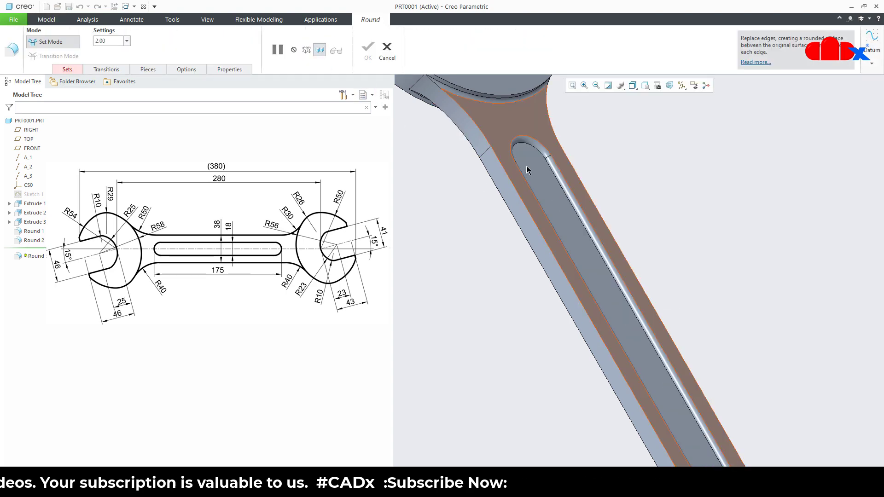
pyautogui.click(563, 192)
pyautogui.moveTo(546, 258); pyautogui.dragTo(566, 231, button='middle')
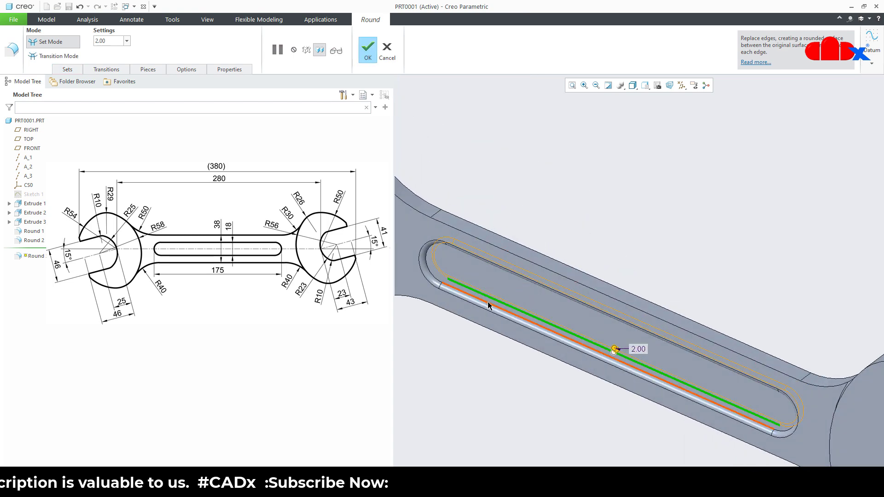
pyautogui.click(367, 52)
pyautogui.hotkey('ctrl', 'd')
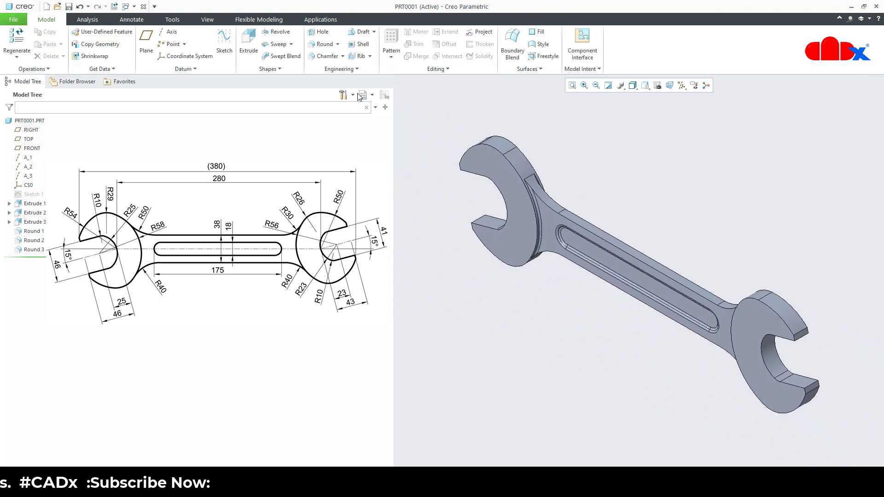
# - Apply an Auto Round to the remaining sharp edges of the whole spanner
pyautogui.click(338, 44)
pyautogui.click(337, 65)
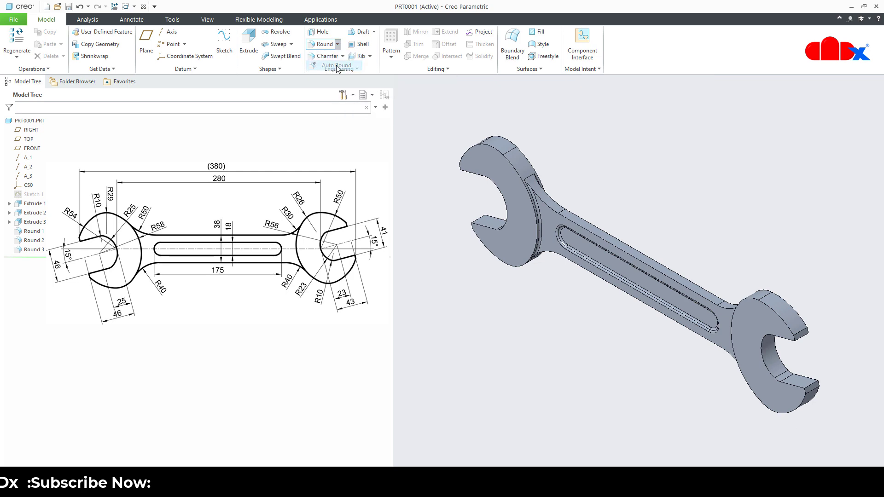
pyautogui.click(317, 49)
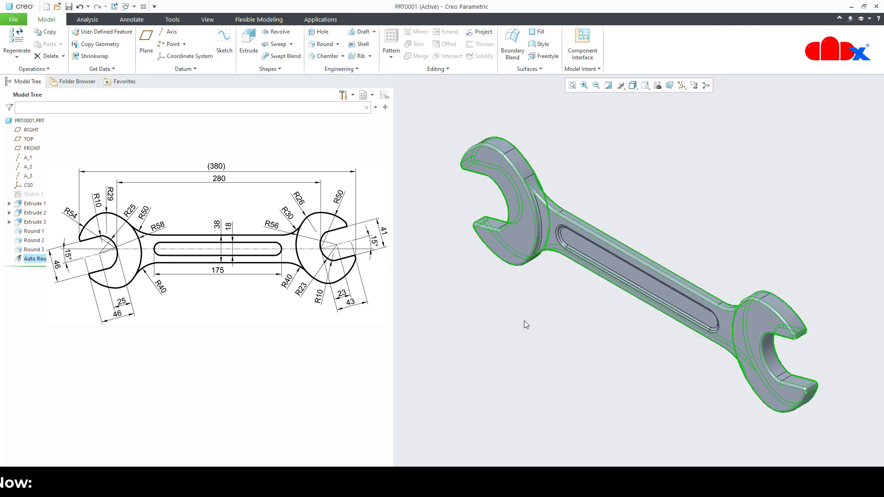
pyautogui.click(627, 339)
pyautogui.moveTo(649, 321)
pyautogui.mouseDown(button='middle')
pyautogui.moveTo(656, 324)
pyautogui.moveTo(630, 358)
pyautogui.moveTo(574, 393)
pyautogui.moveTo(623, 360)
pyautogui.mouseUp(button='middle')
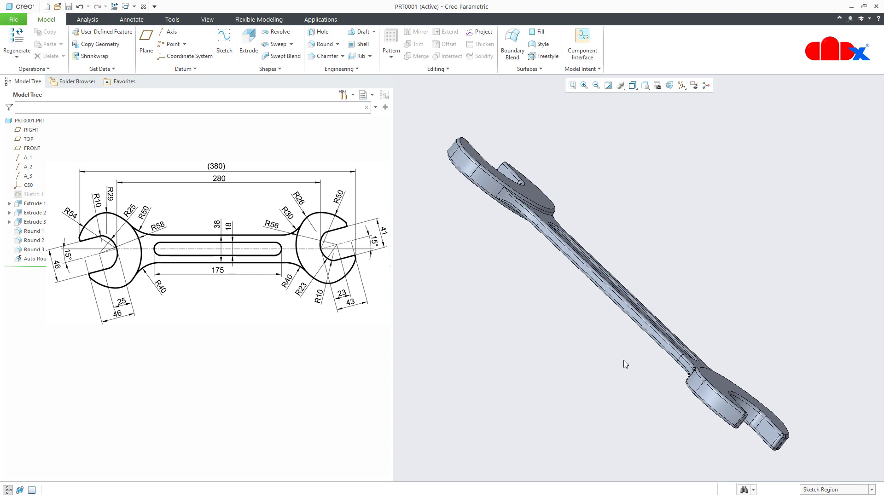
pyautogui.hotkey('ctrl', 'd')
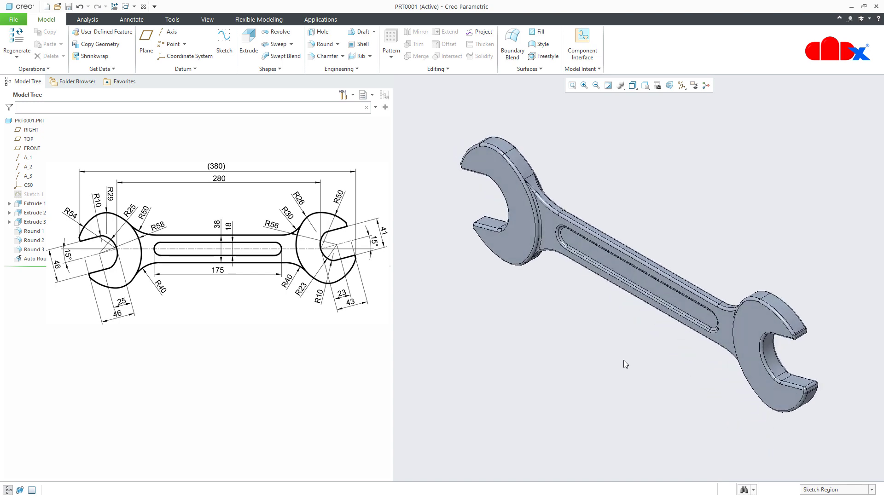
# - Apply the shiny metallic appearance to the entire spanner, using the Part selection filter to pick the model
pyautogui.click(207, 19)
pyautogui.click(95, 44)
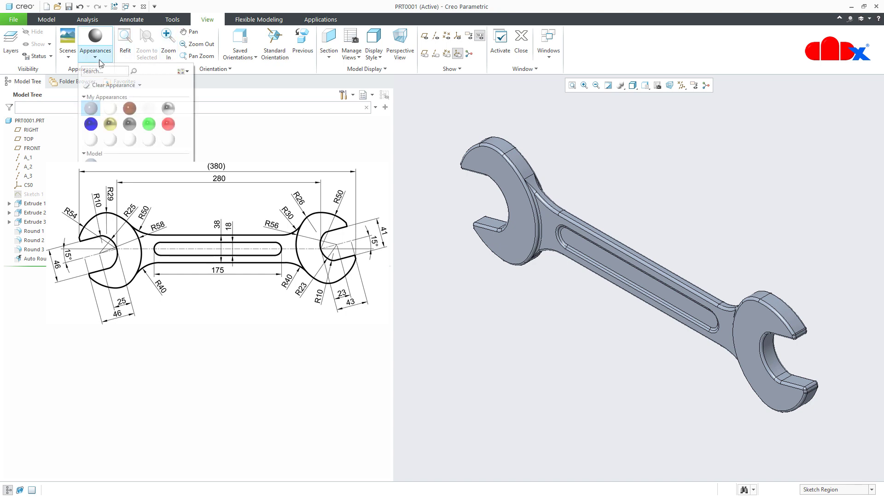
pyautogui.click(168, 108)
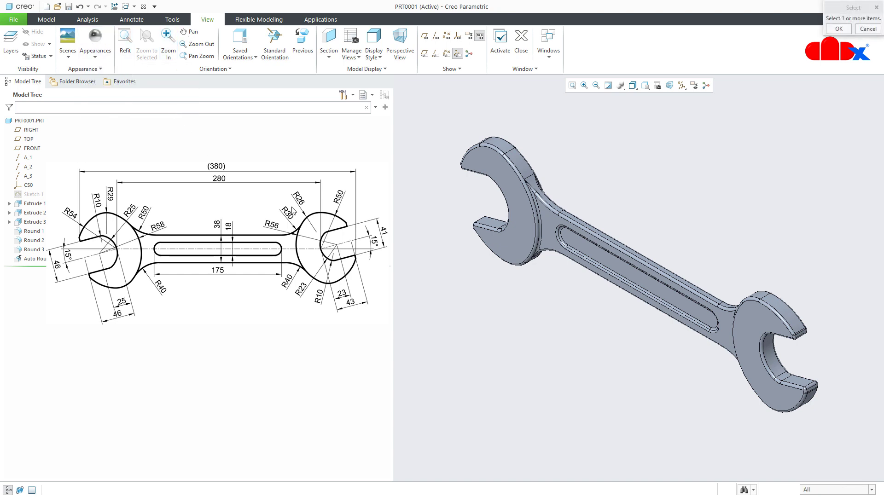
pyautogui.click(811, 491)
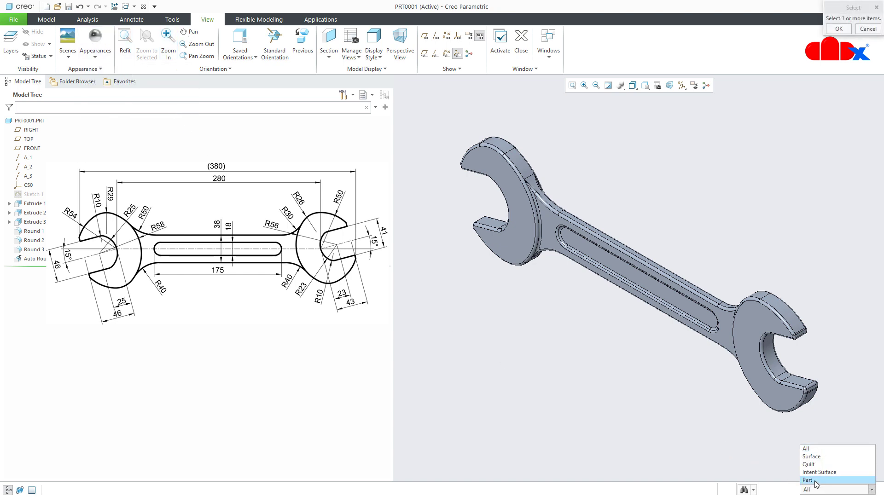
pyautogui.click(814, 482)
pyautogui.click(766, 330)
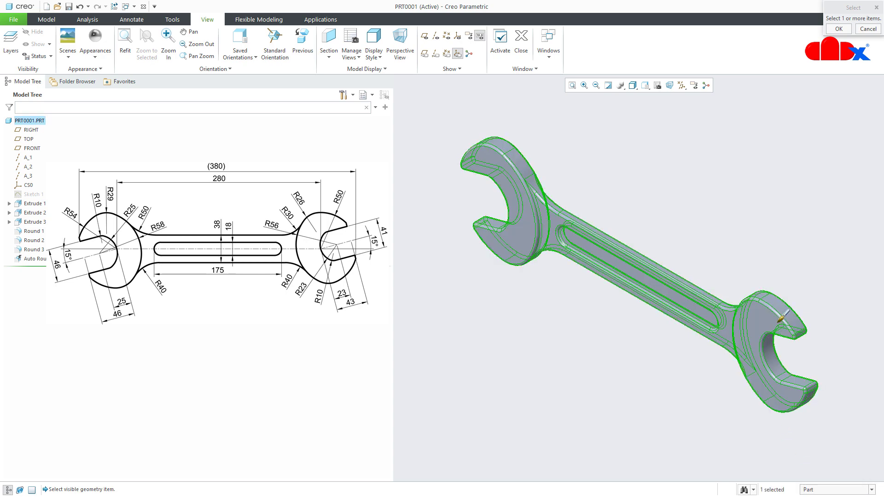
pyautogui.middleClick(803, 302)
pyautogui.moveTo(761, 354); pyautogui.dragTo(700, 207, button='middle')
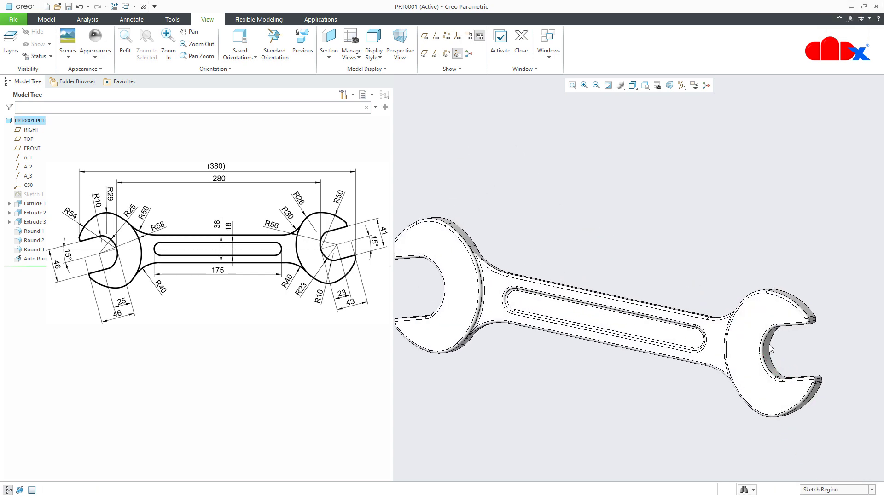
# - Display the spanner with the Shading With Reflections style and return to the modelling commands
pyautogui.click(633, 86)
pyautogui.click(691, 95)
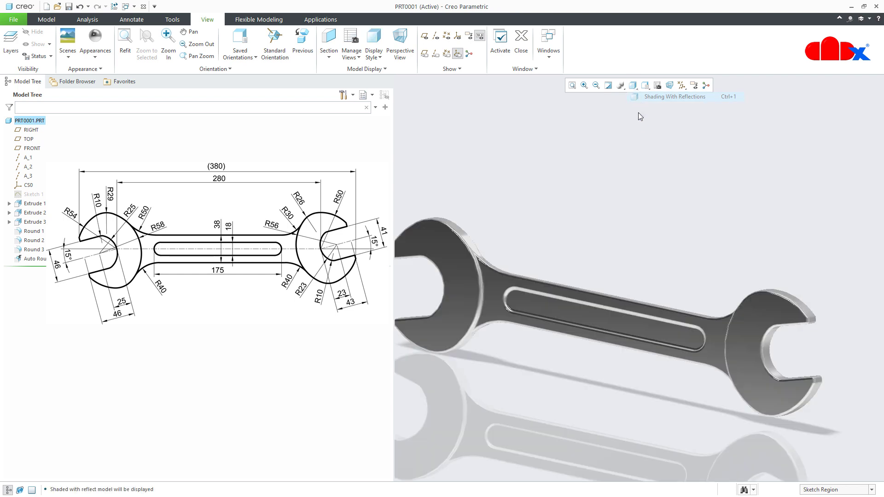
pyautogui.moveTo(685, 292)
pyautogui.mouseDown(button='middle')
pyautogui.moveTo(693, 258)
pyautogui.moveTo(669, 298)
pyautogui.moveTo(653, 307)
pyautogui.moveTo(720, 265)
pyautogui.moveTo(658, 308)
pyautogui.mouseUp(button='middle')
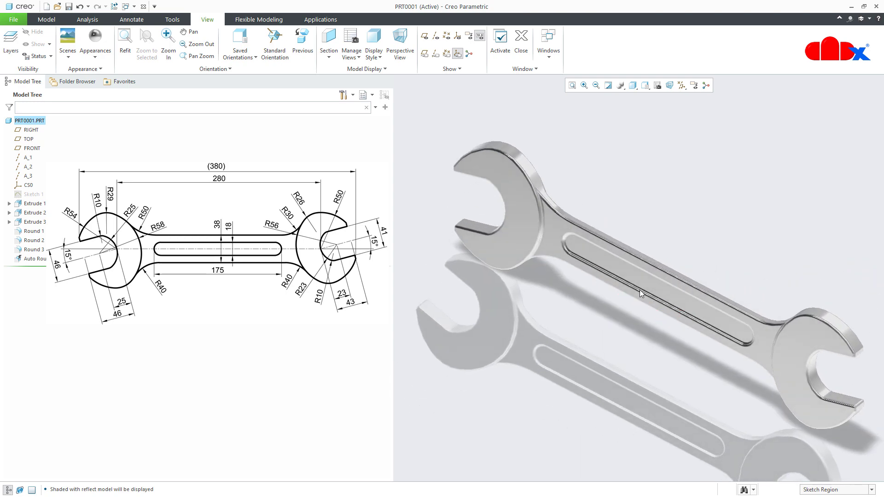
pyautogui.click(46, 19)
pyautogui.click(703, 383)
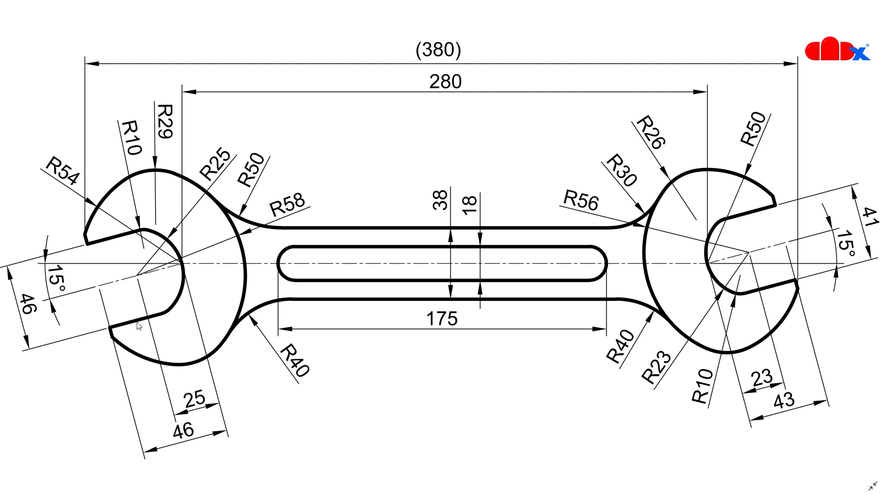
# - Review the table of fastener and spanner sizes alongside the full-screen reference drawing
pyautogui.press('Right')
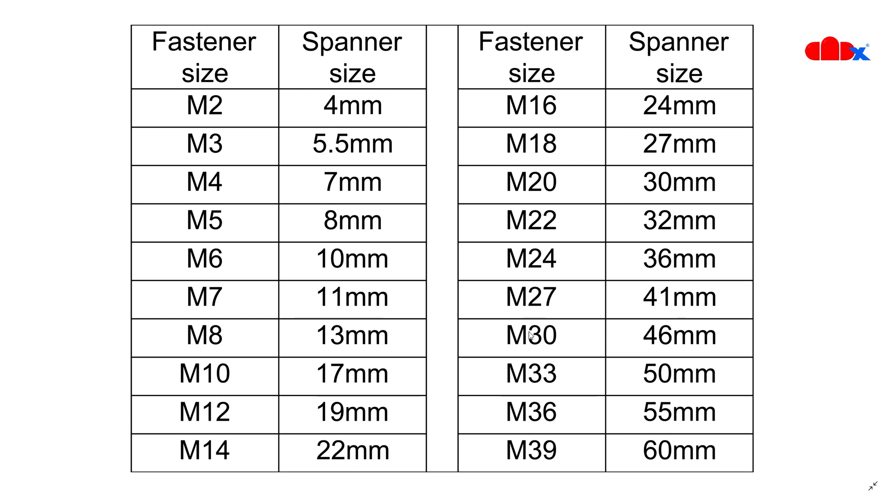
pyautogui.click(538, 342)
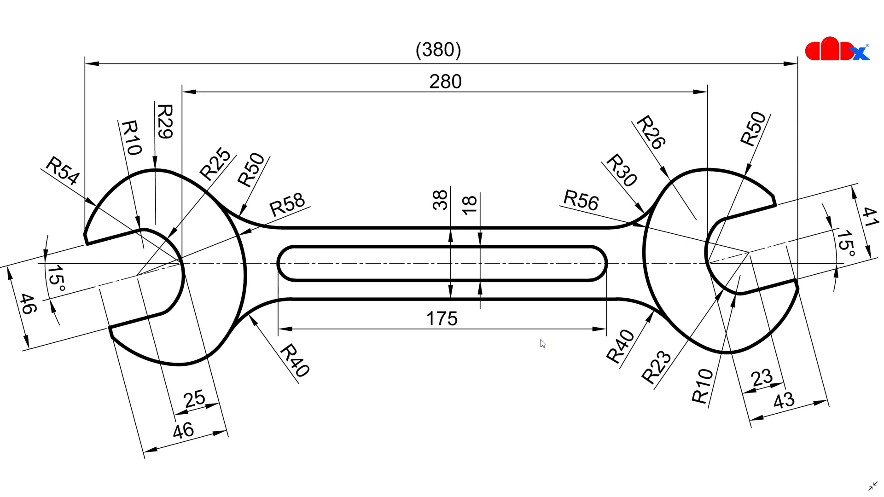